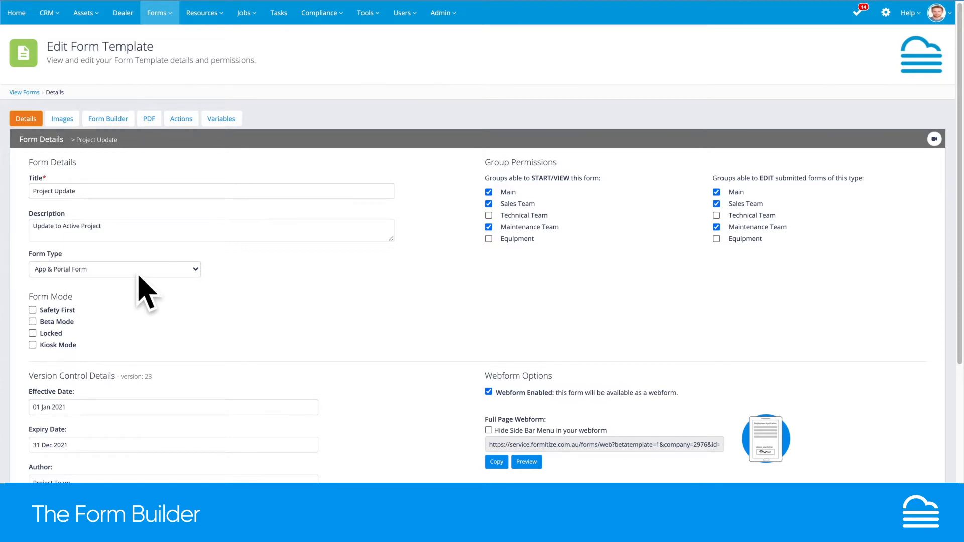
Step: Review the Project Update template's form type options, version control details, webform options and Images page
click(137, 271)
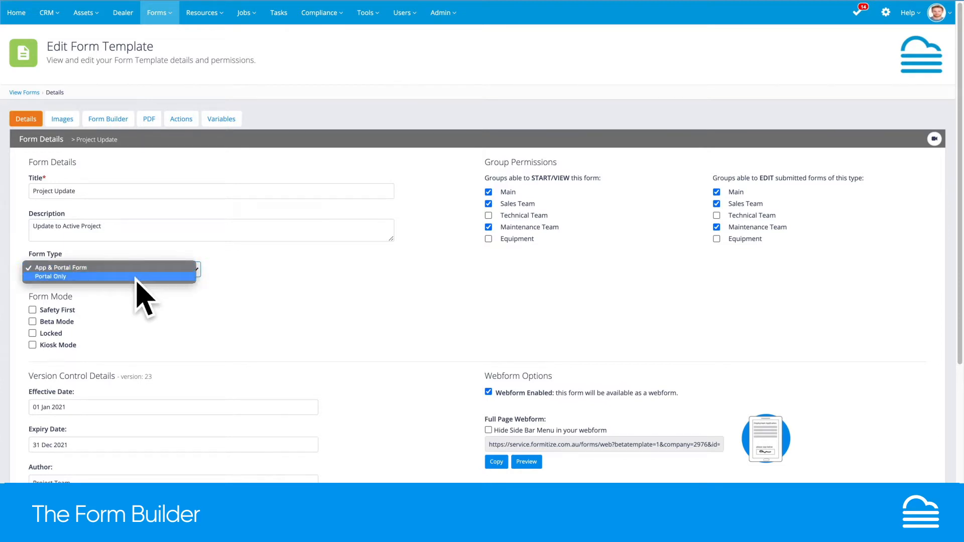
click(232, 279)
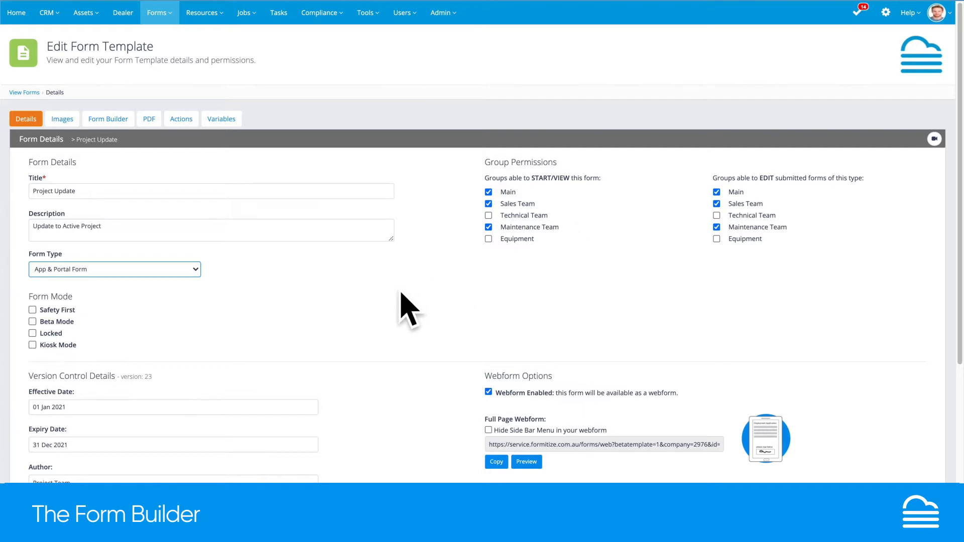
scroll(400, 306, down, 3)
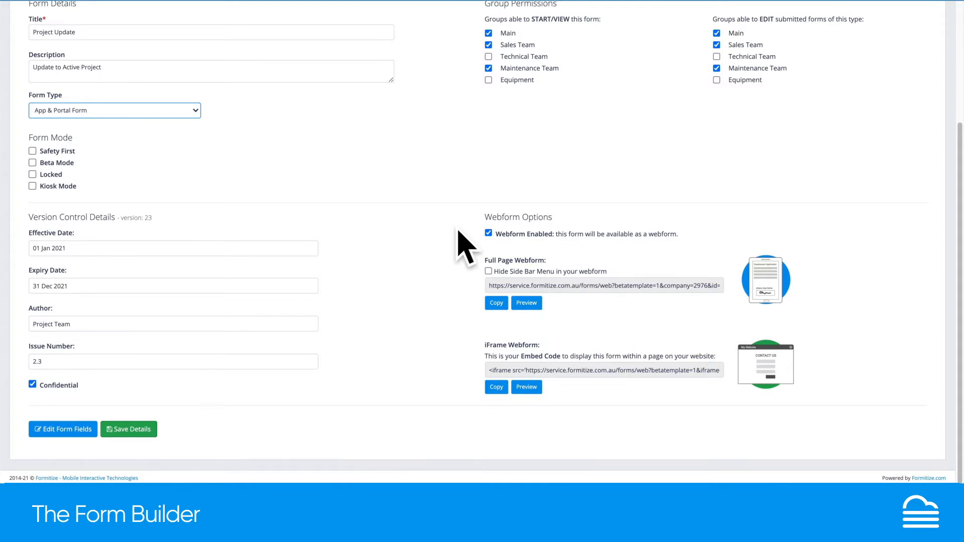
scroll(464, 246, up, 3)
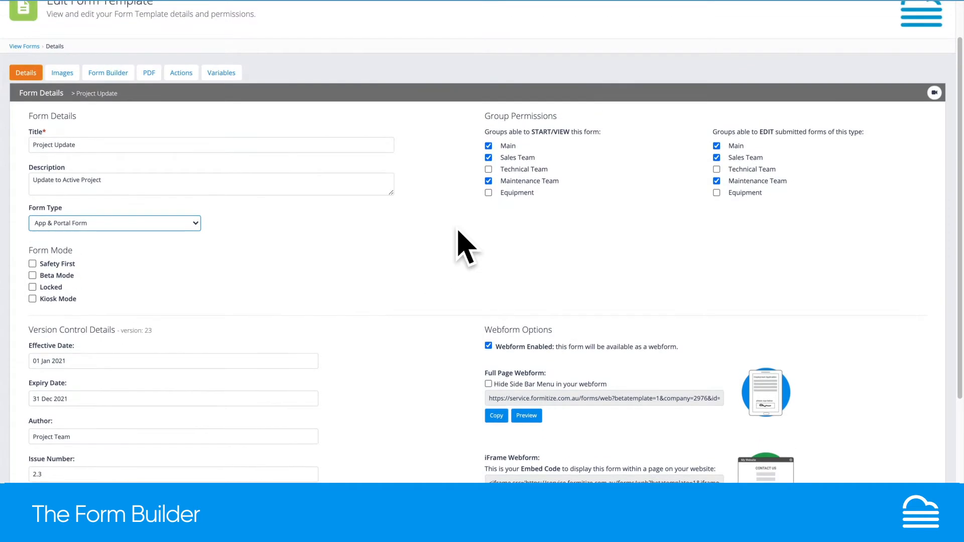
click(63, 74)
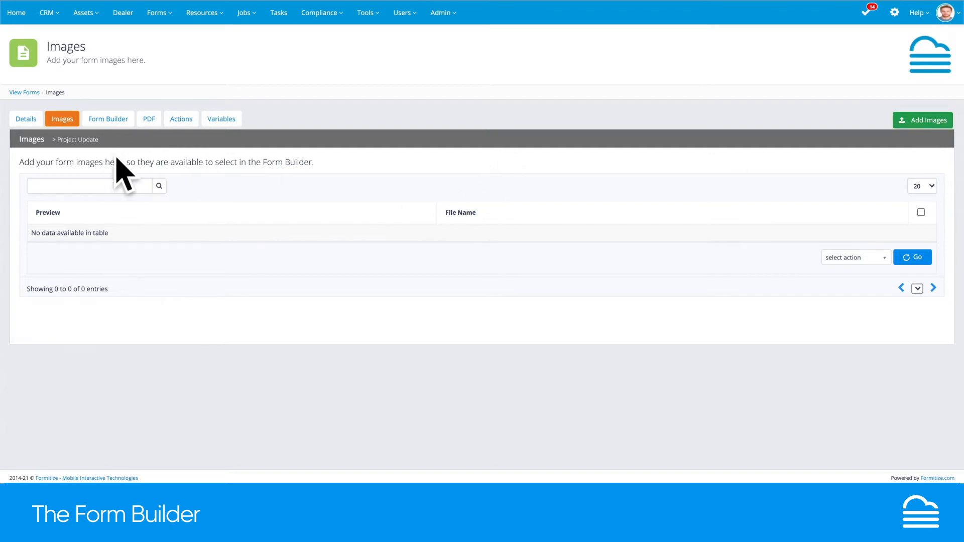
Step: Open the Form Builder and view the settings of the Project Update header and the "Project Update Submitted by:" field
click(109, 123)
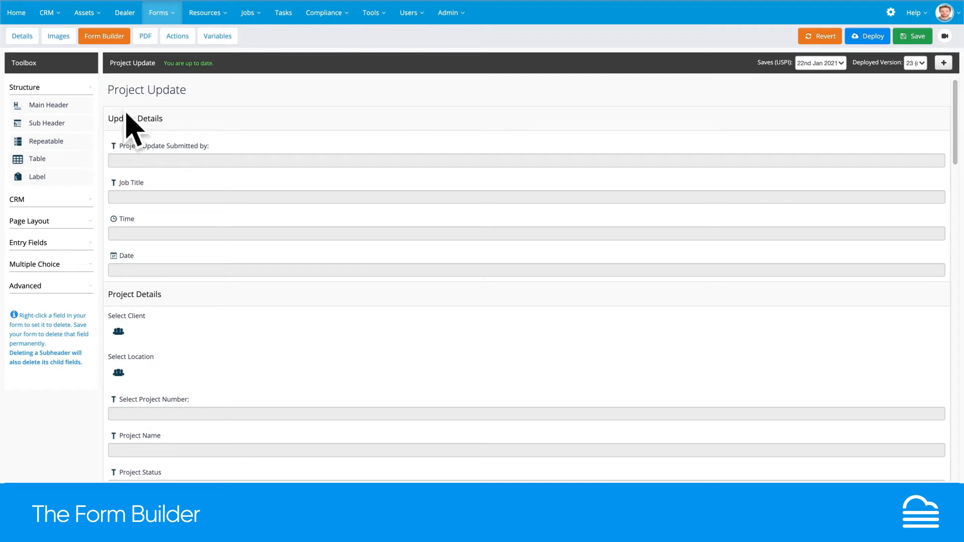
click(140, 89)
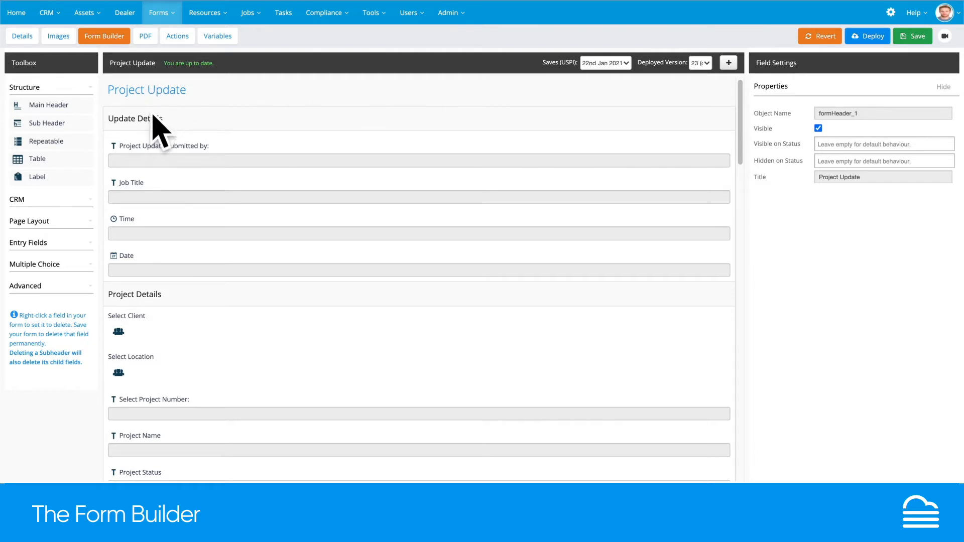
click(144, 148)
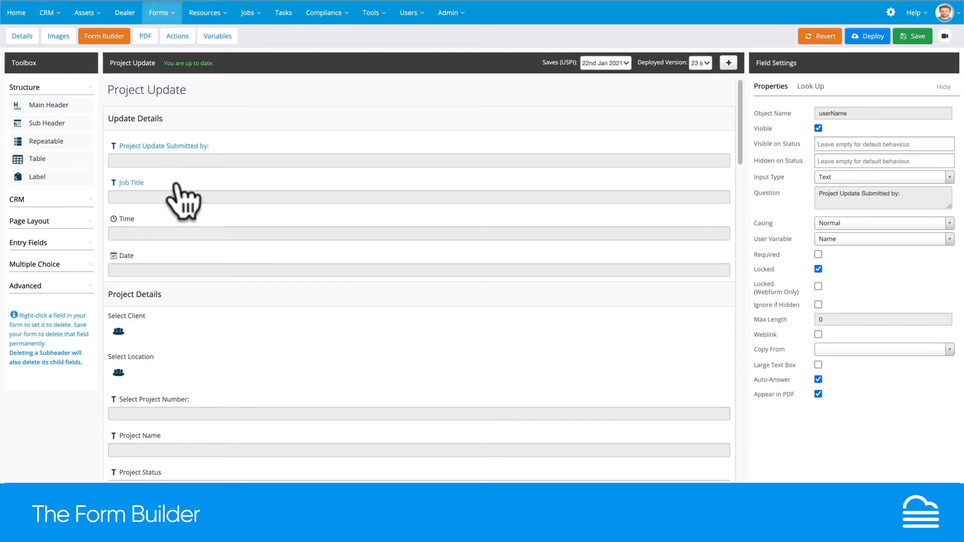
Step: Examine the Structure, CRM and Page Layout groups of form elements in the toolbox
click(36, 87)
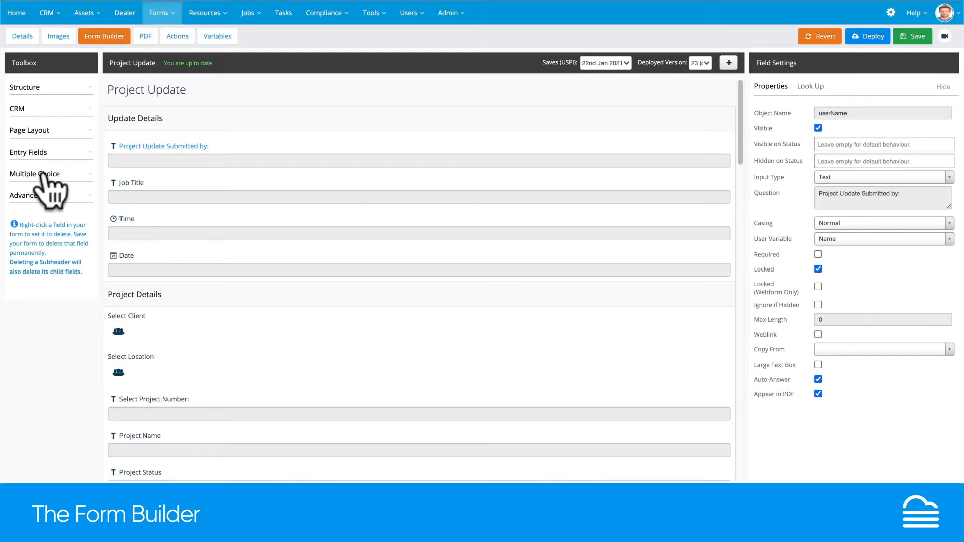
click(23, 88)
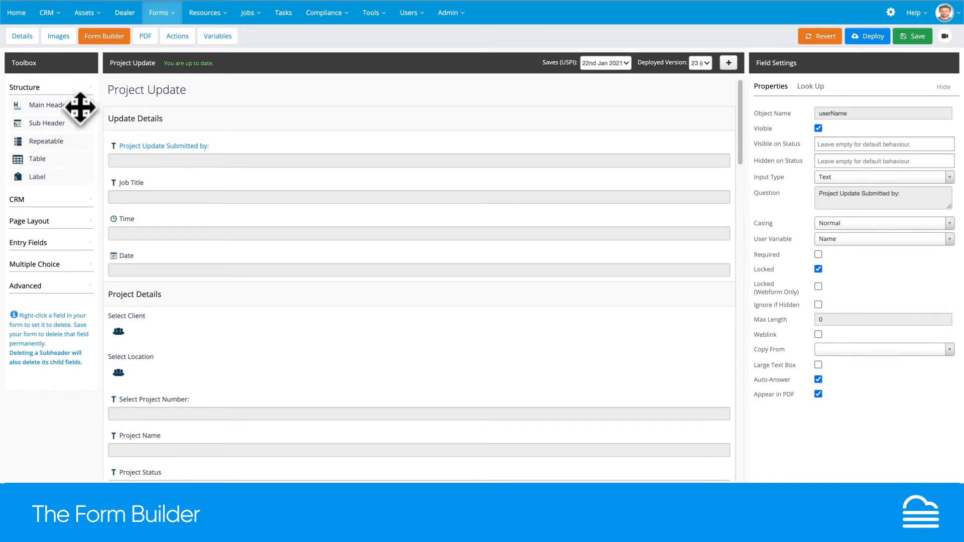
click(57, 90)
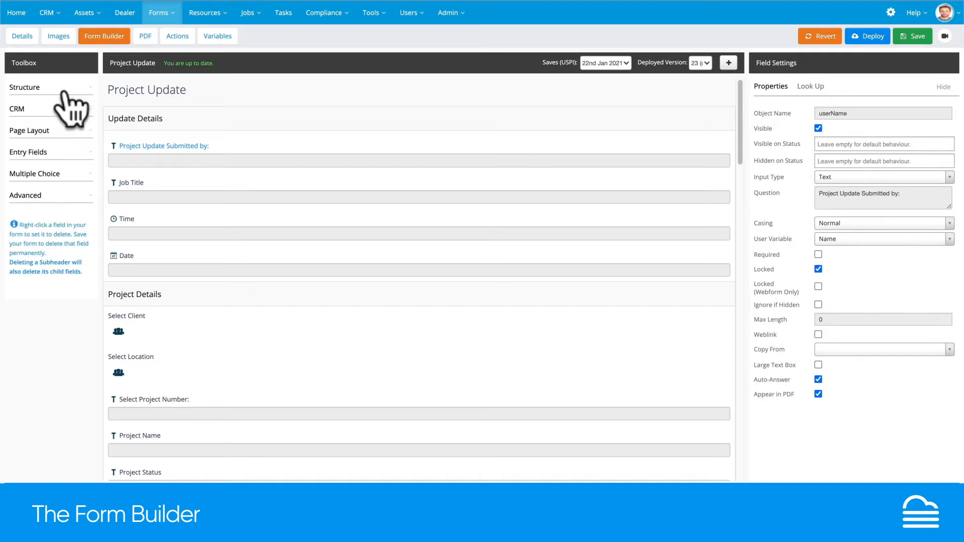
click(17, 110)
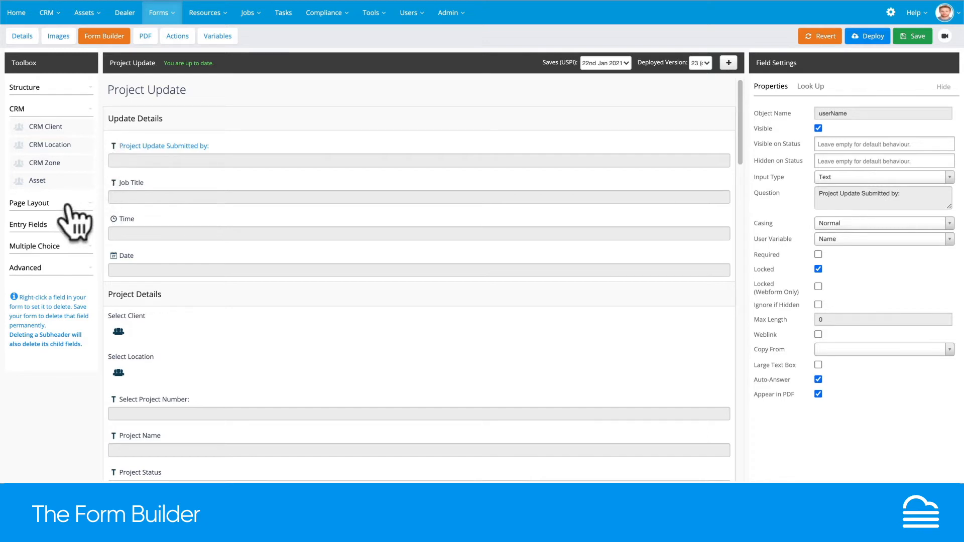
click(39, 203)
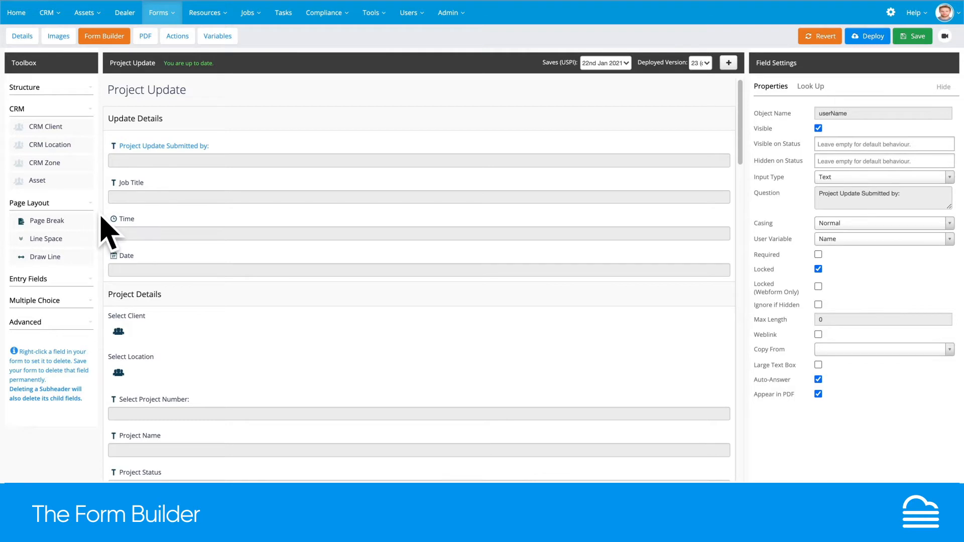
Step: Examine the Entry Fields, Multiple Choice and Advanced groups of form elements in the toolbox
scroll(107, 228, down, 3)
click(29, 279)
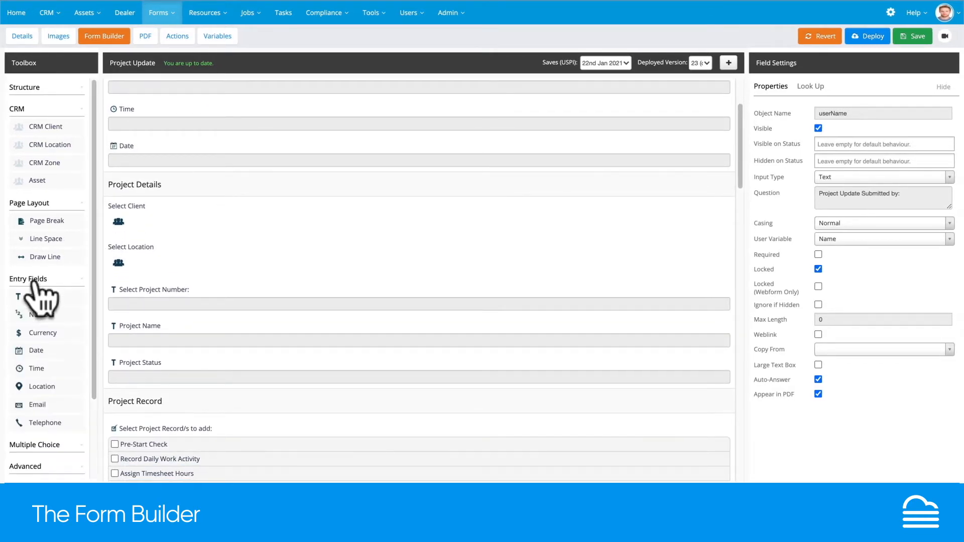
drag(93, 266, 92, 322)
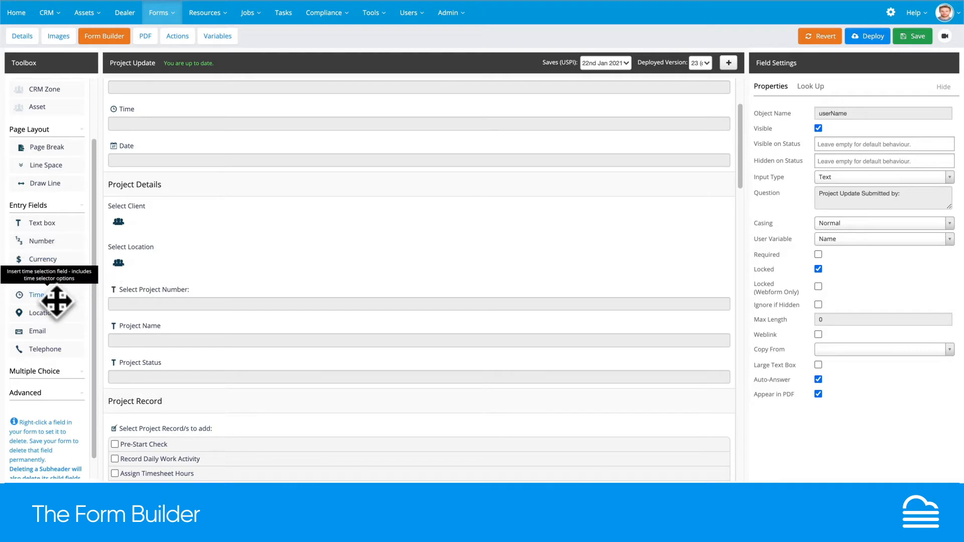
click(44, 372)
scroll(51, 386, down, 2)
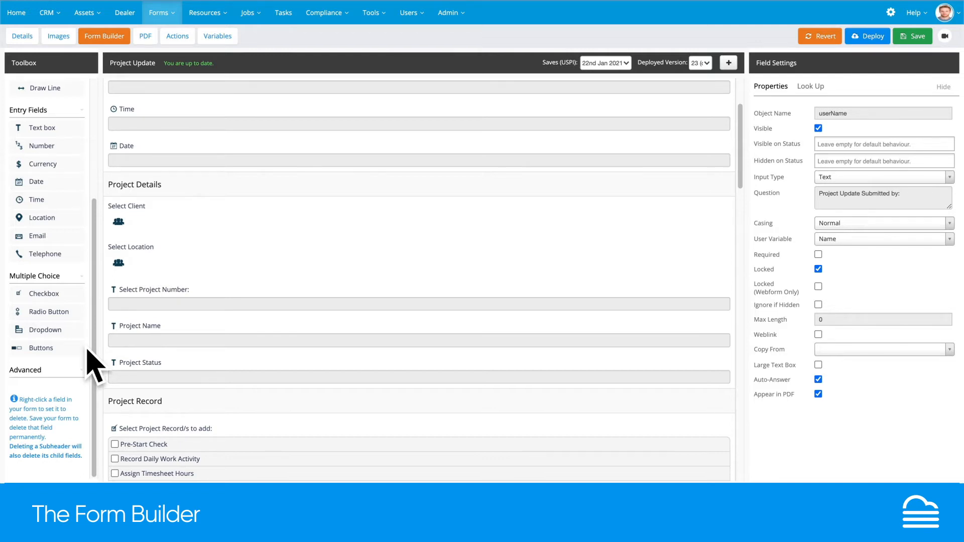
click(64, 371)
scroll(67, 386, down, 2)
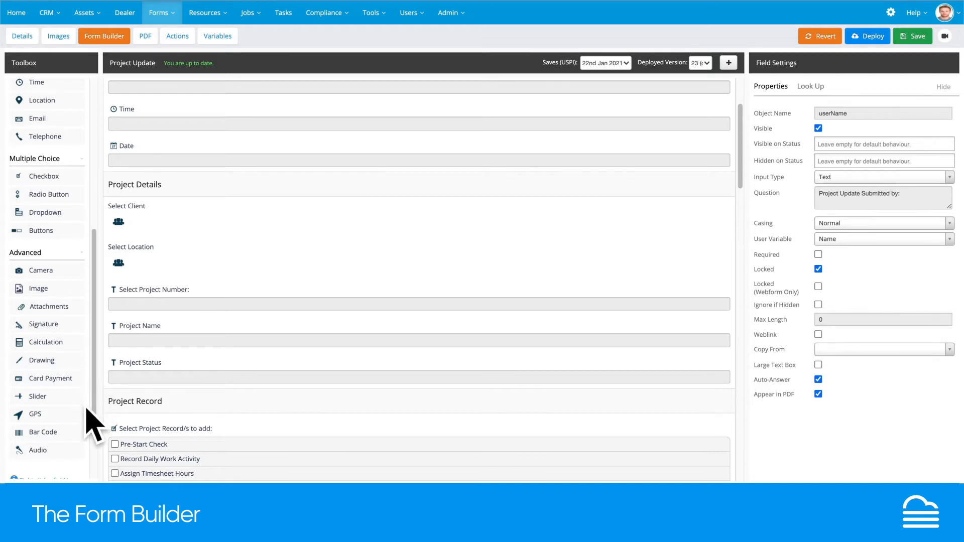
scroll(93, 409, down, 3)
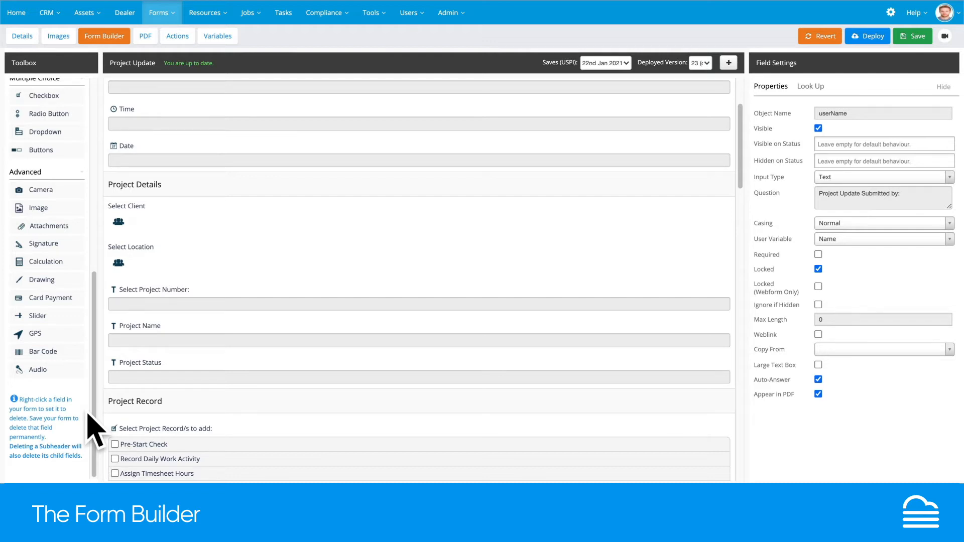
Step: Mark the Project Name field for deletion and restore it
right_click(139, 326)
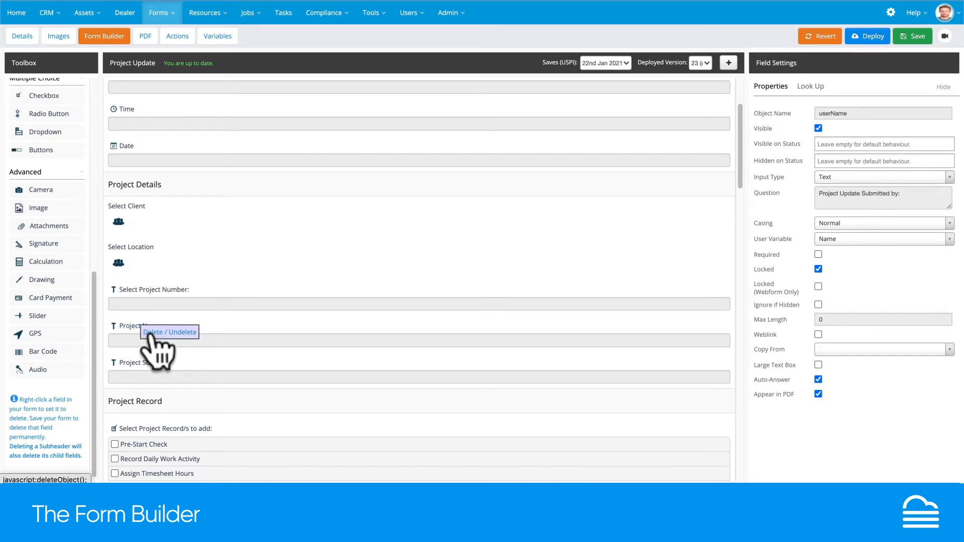
click(157, 332)
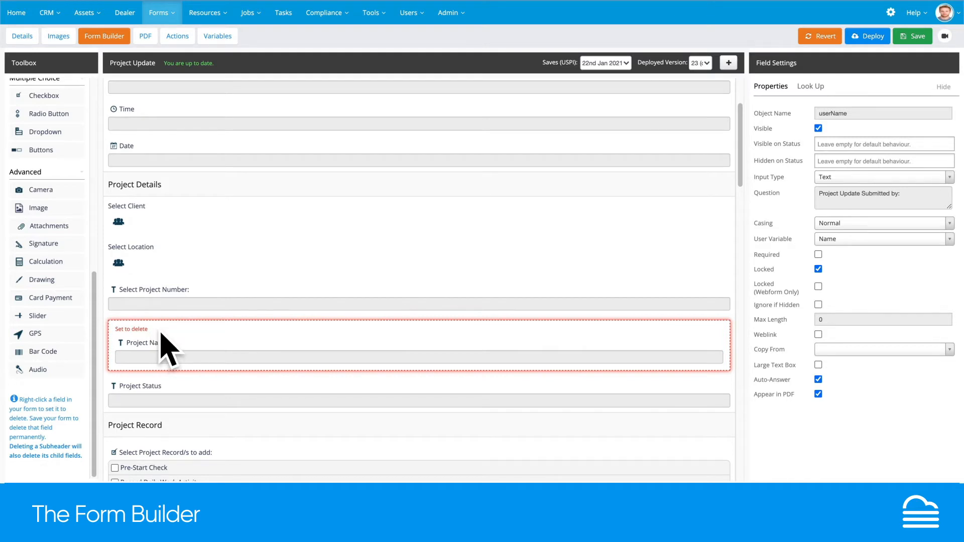
right_click(136, 330)
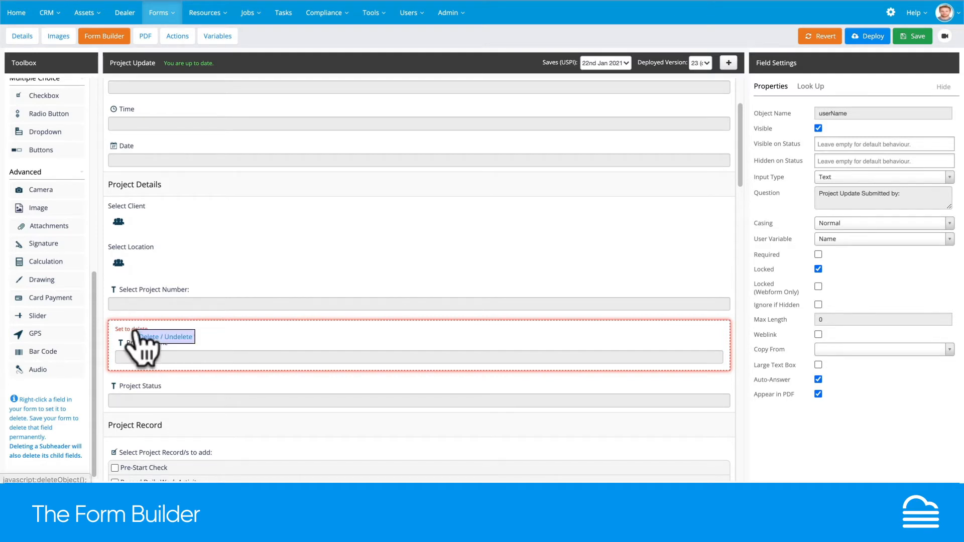
click(168, 337)
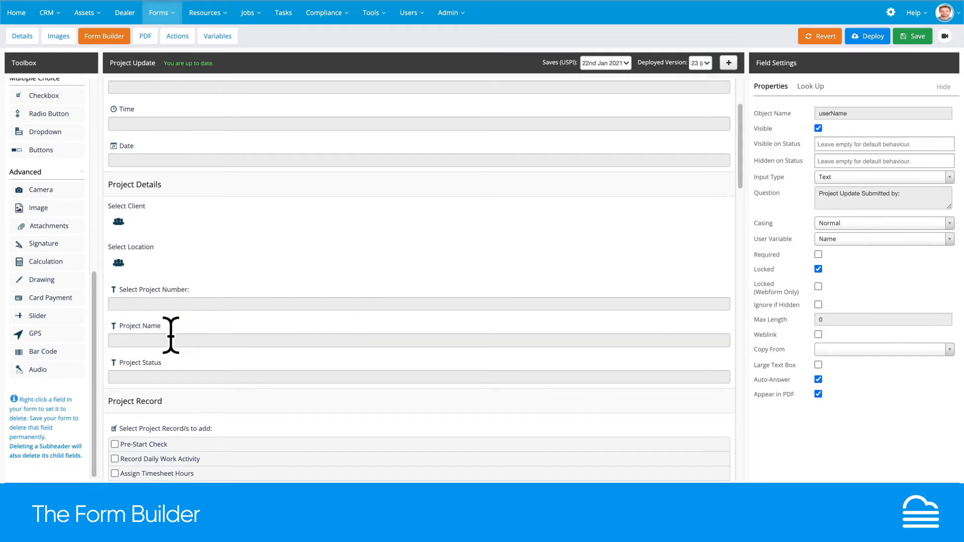
Step: Insert a sub header above the Update Details section, directly under the Project Update header
scroll(171, 335, up, 3)
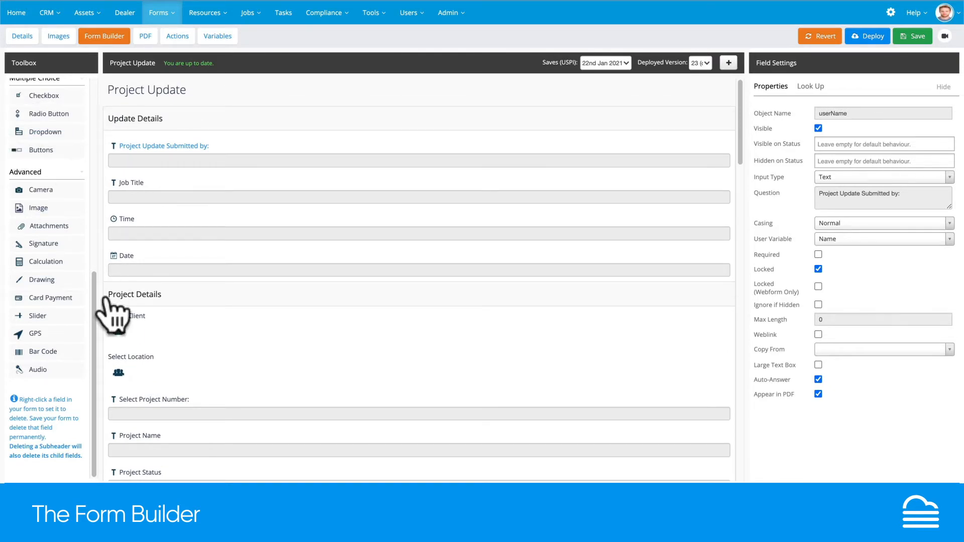
drag(95, 319, 93, 120)
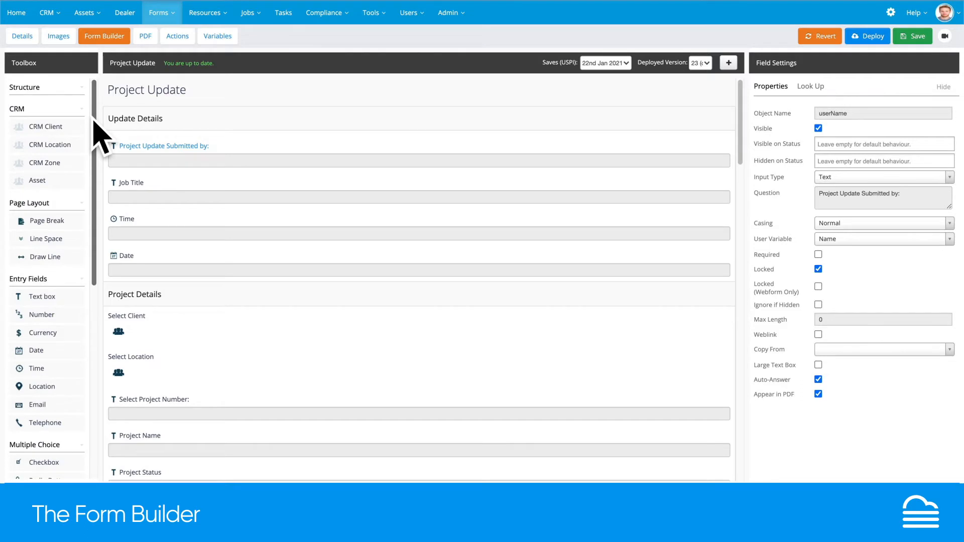
click(61, 91)
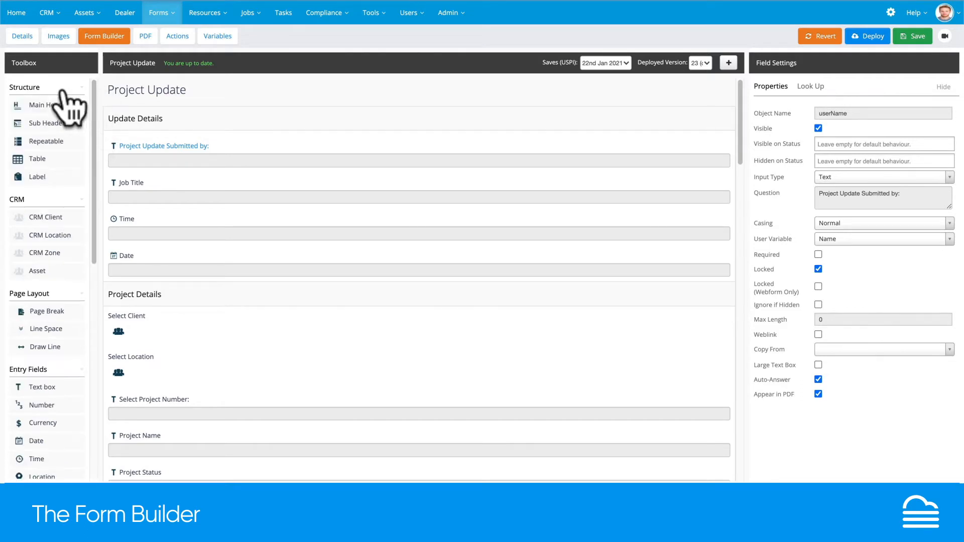
drag(57, 120, 146, 119)
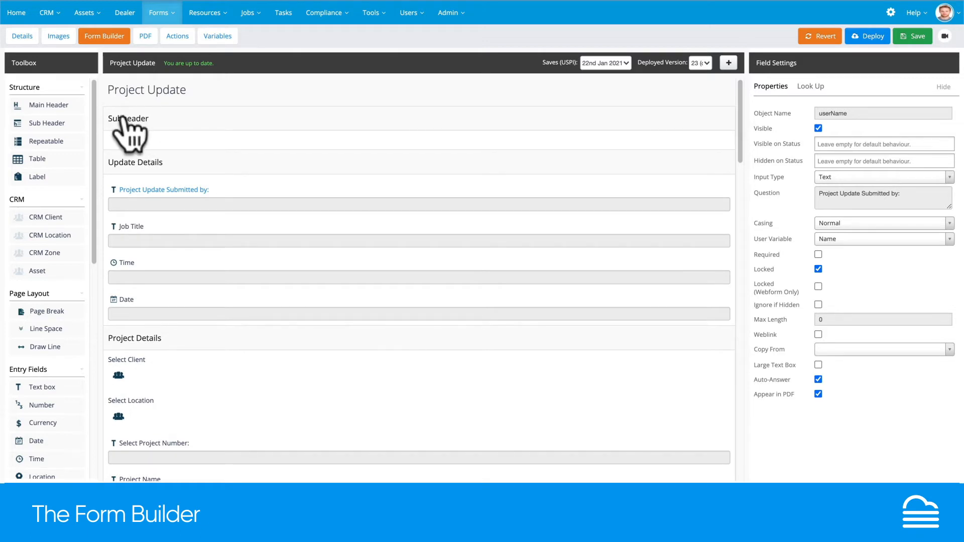
Step: Set the new sub header's title to "Client Details"
click(123, 119)
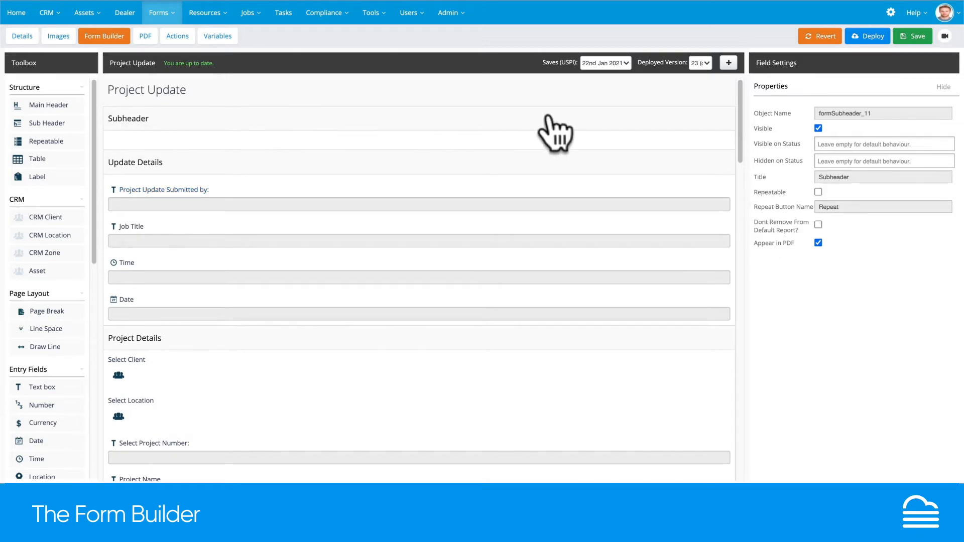
click(838, 176)
drag(838, 177, 817, 176)
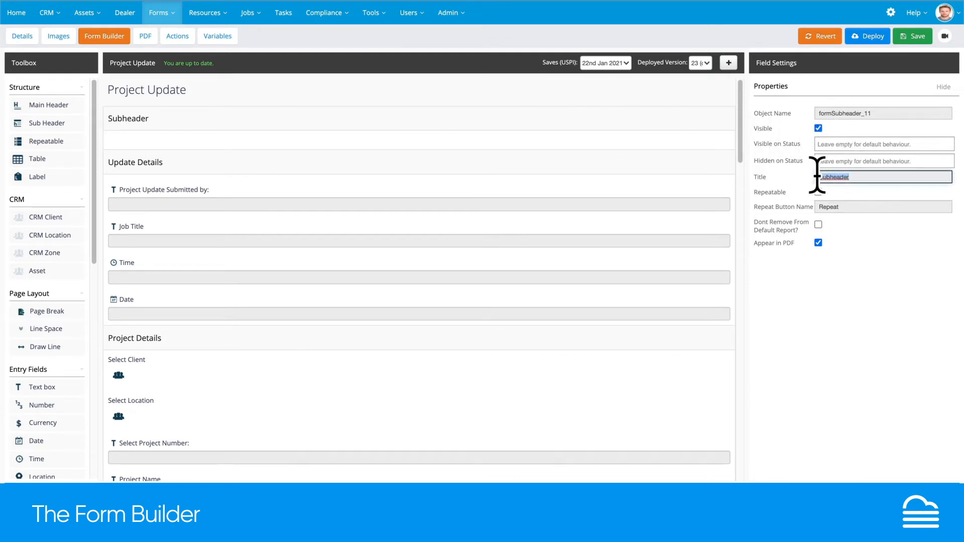
text(Client Details)
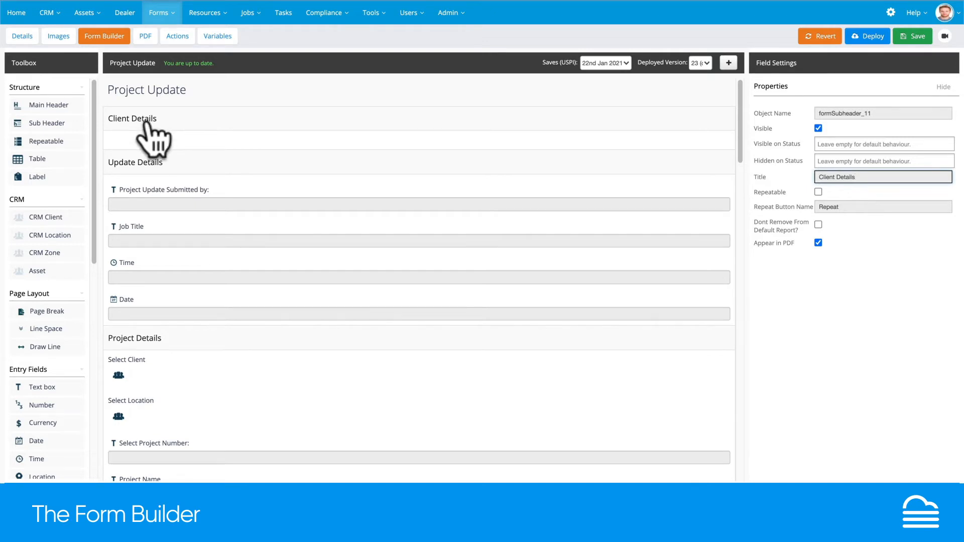
Step: Add a Date field and a Time field below it in the Client Details section
drag(94, 139, 94, 246)
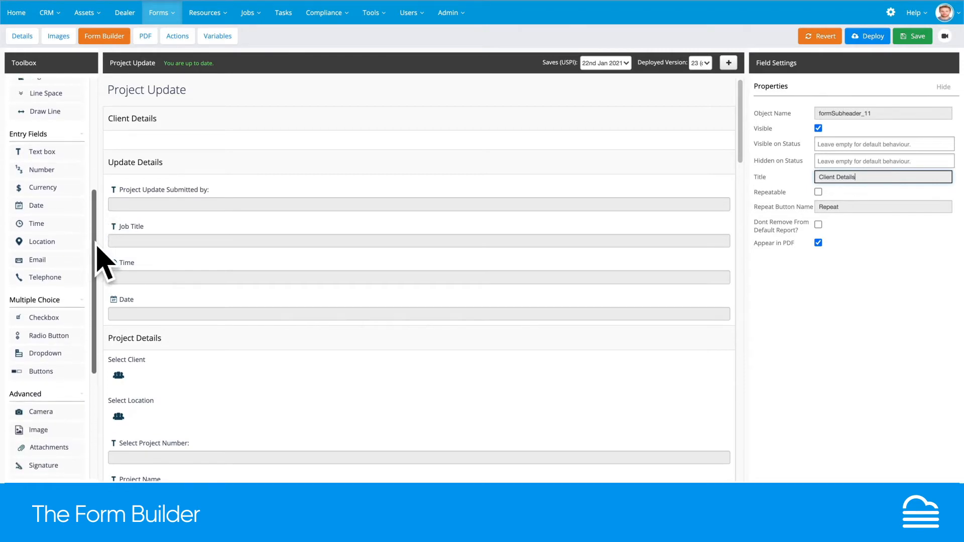
drag(51, 206, 137, 143)
drag(51, 227, 135, 175)
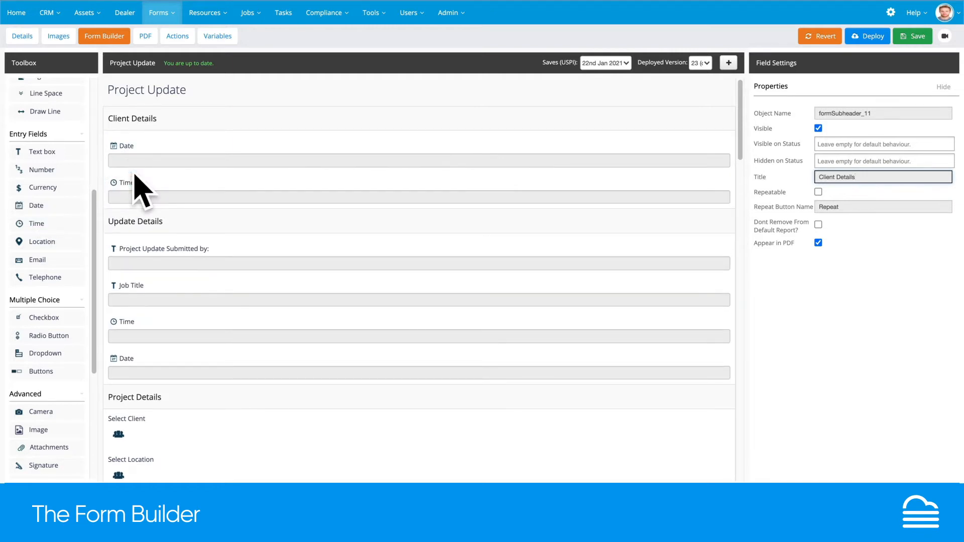
Step: Add a radio button question below the Time field in Client Details, followed by a text box
drag(96, 301, 97, 389)
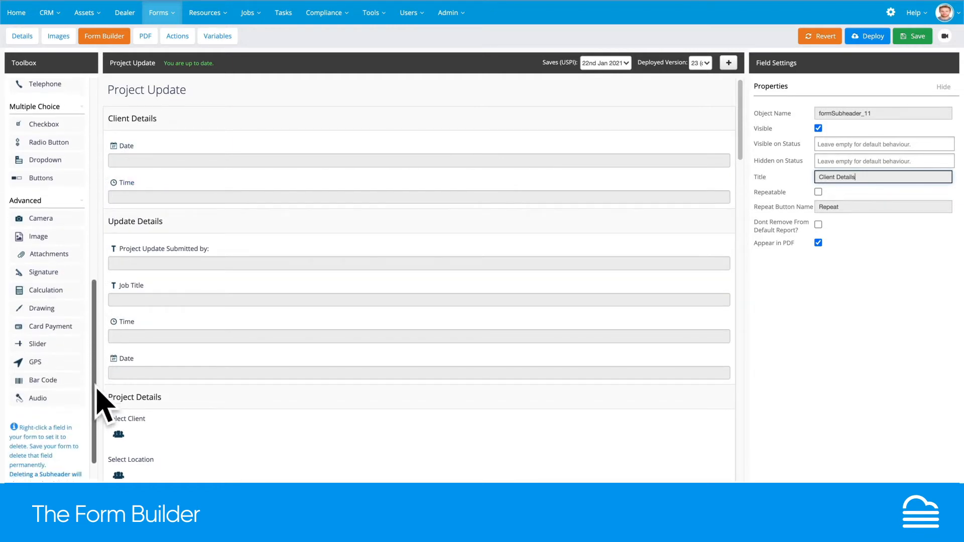
scroll(97, 397, up, 3)
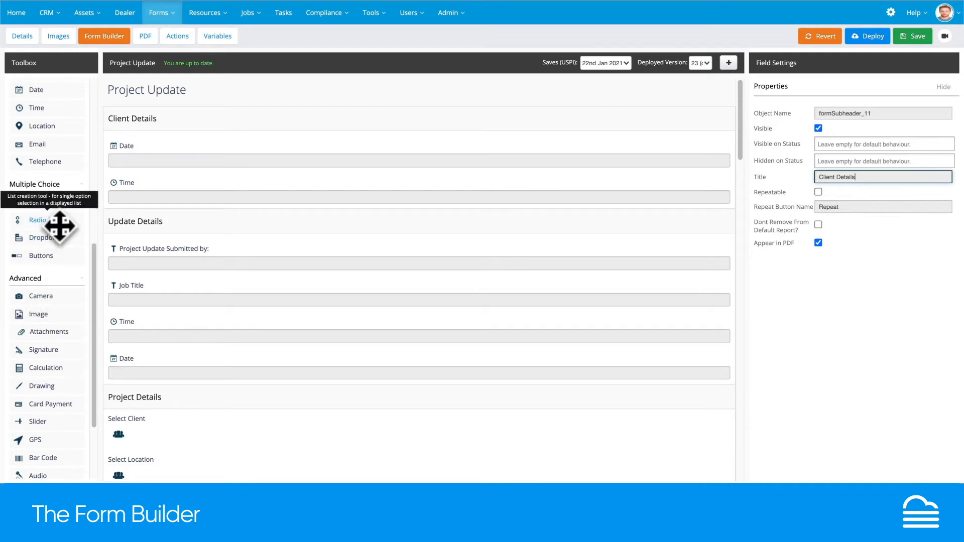
drag(59, 221, 142, 220)
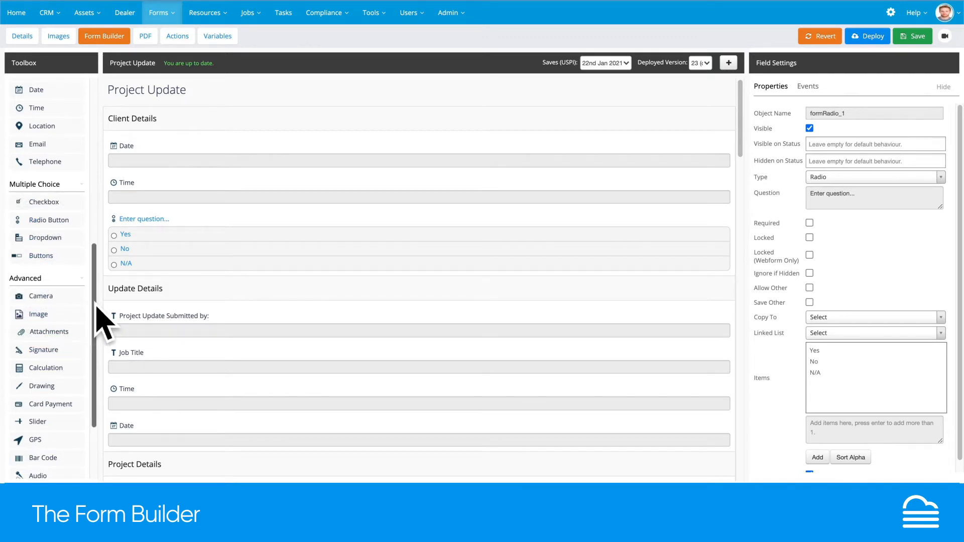
drag(96, 306, 95, 234)
drag(58, 194, 154, 287)
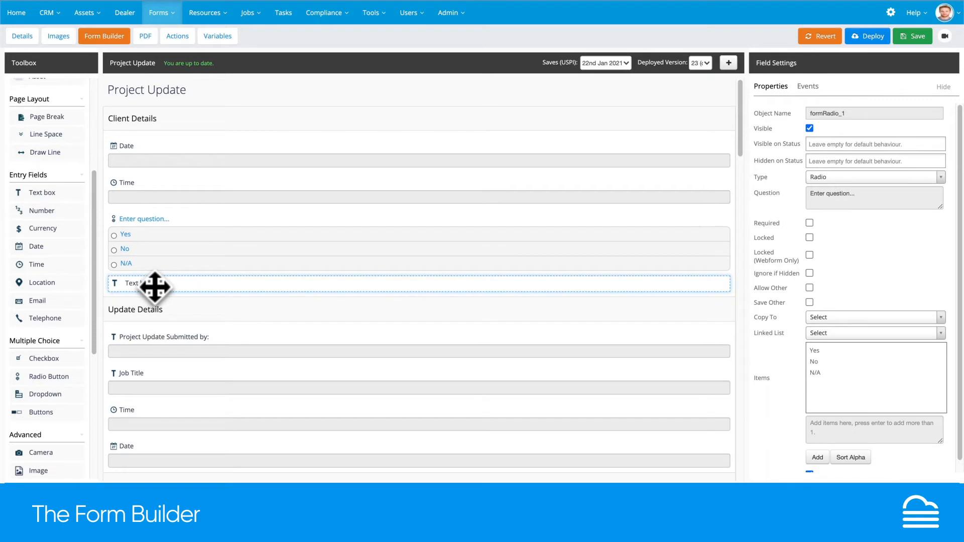
Step: Place the text box below the radio button question, and rename the Client Details Time field as "Start Time"
drag(155, 287, 153, 288)
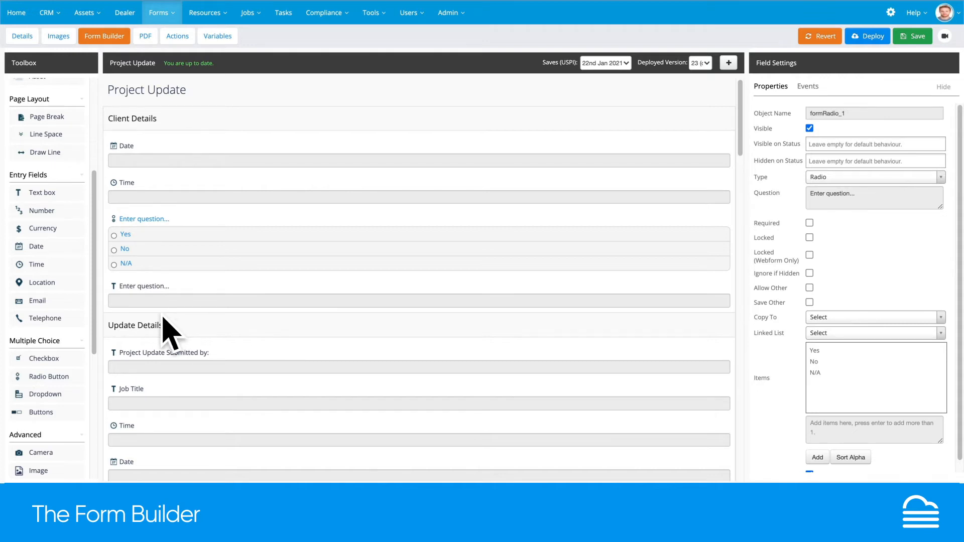
click(126, 185)
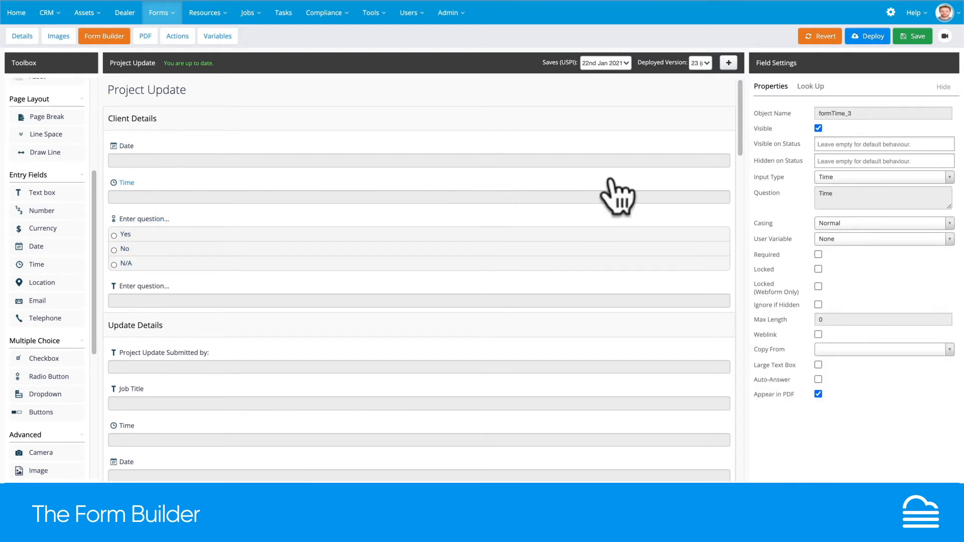
click(818, 192)
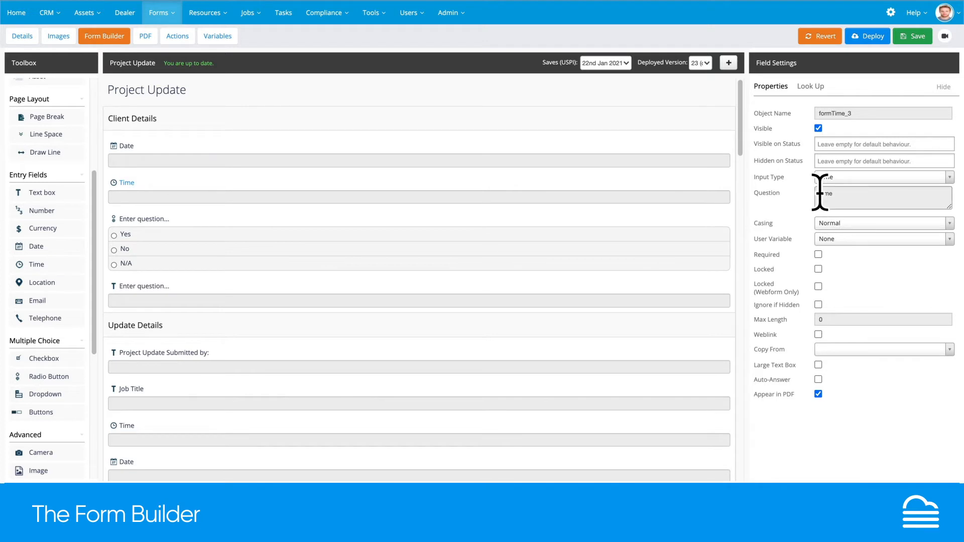
text(Start)
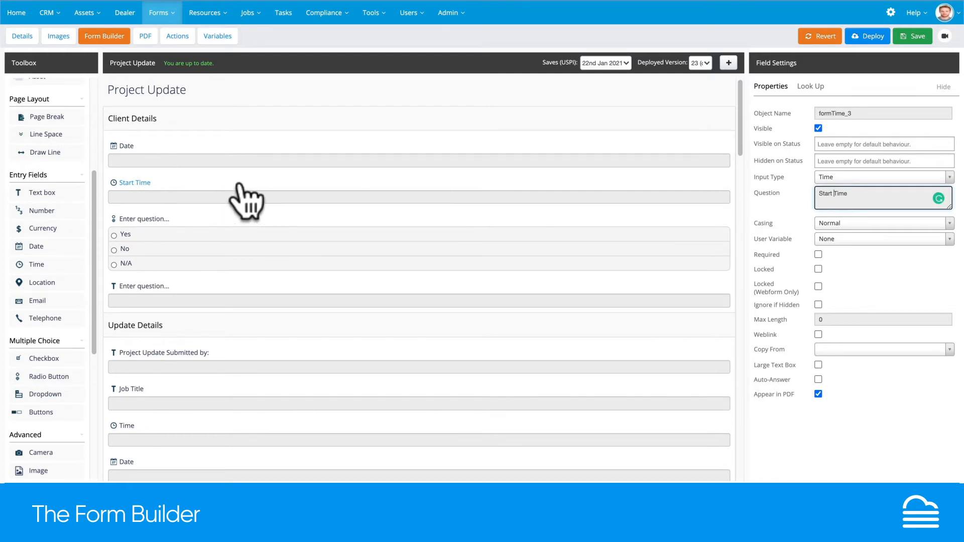
Step: Enable Auto-Answer and Locked for both the Date field and the Start Time field in Client Details
click(125, 148)
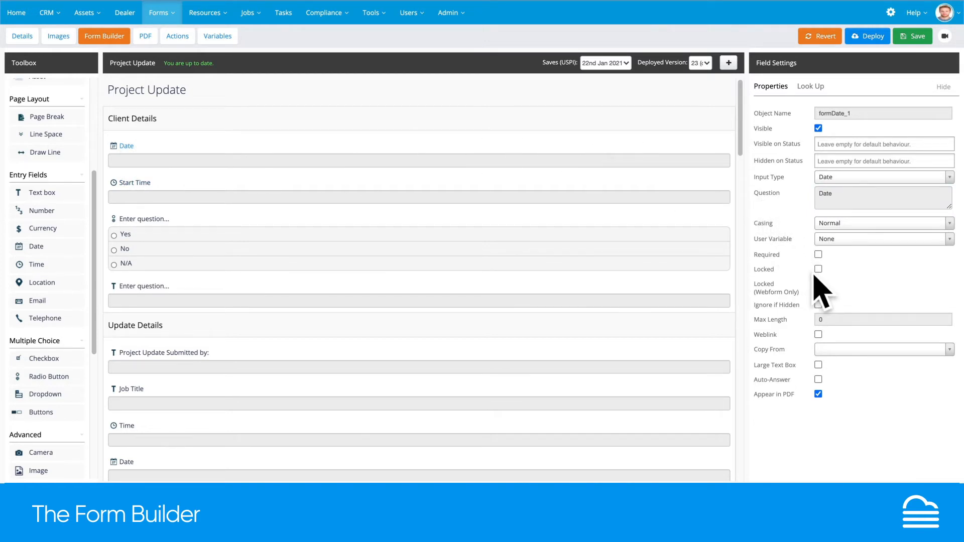
click(818, 379)
click(818, 269)
click(128, 184)
click(818, 379)
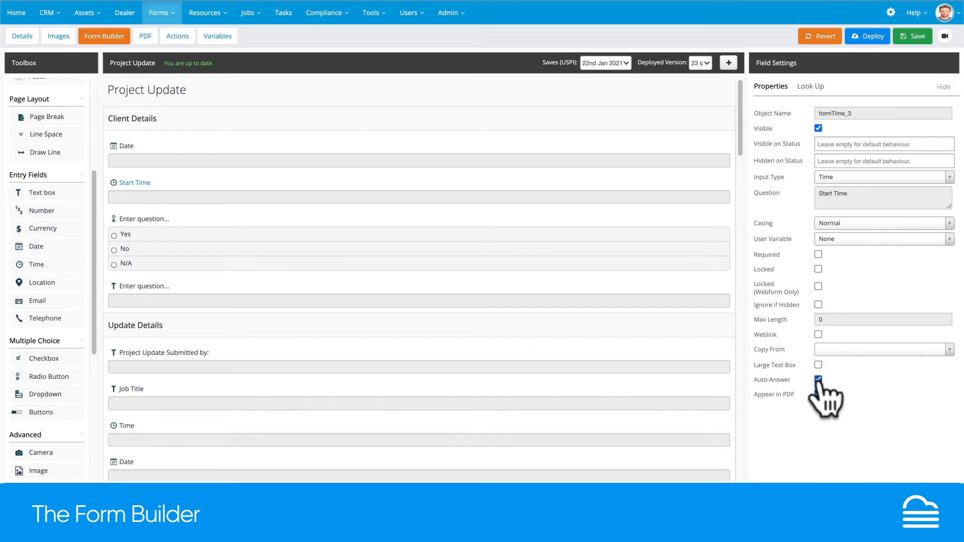
click(817, 394)
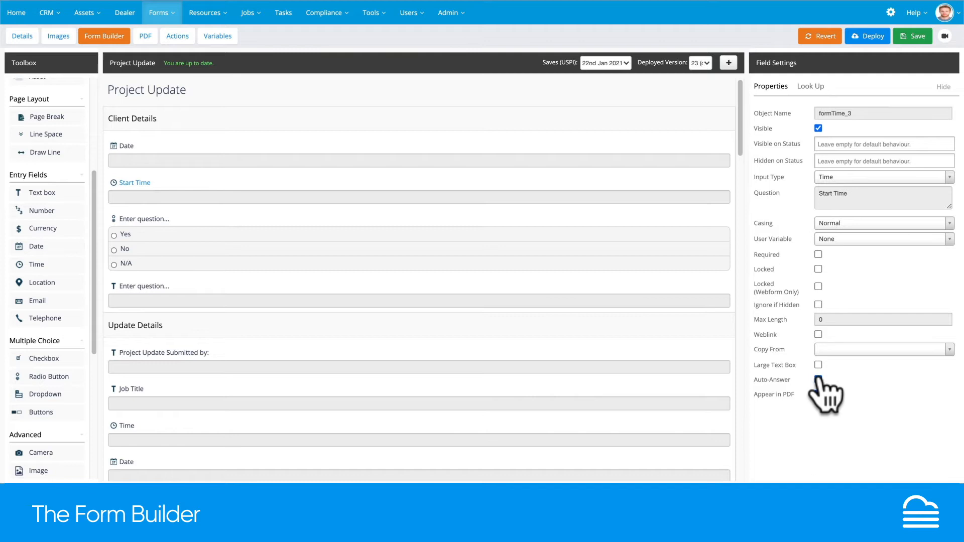
click(818, 270)
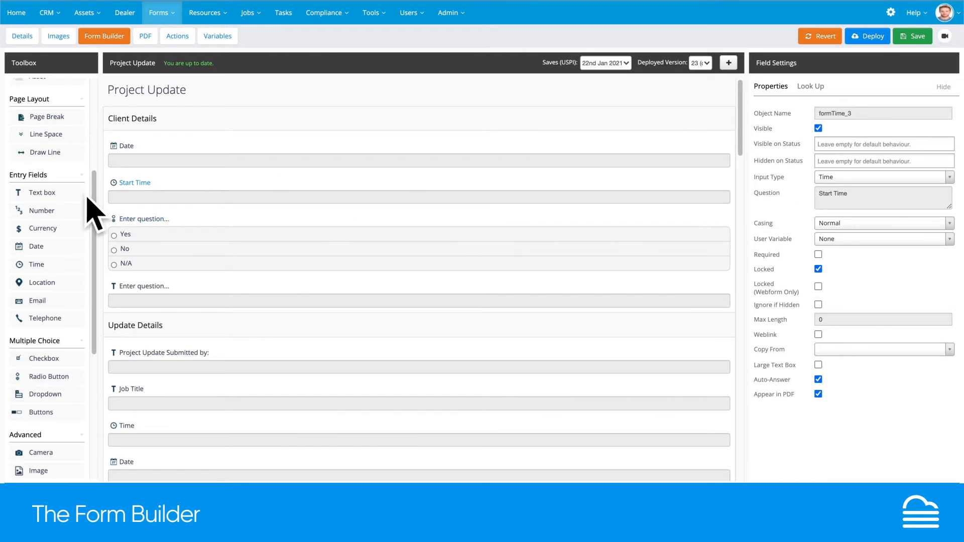
Step: Add a Signature field below the text box in Client Details and title it "Client Signature"
drag(93, 203, 91, 294)
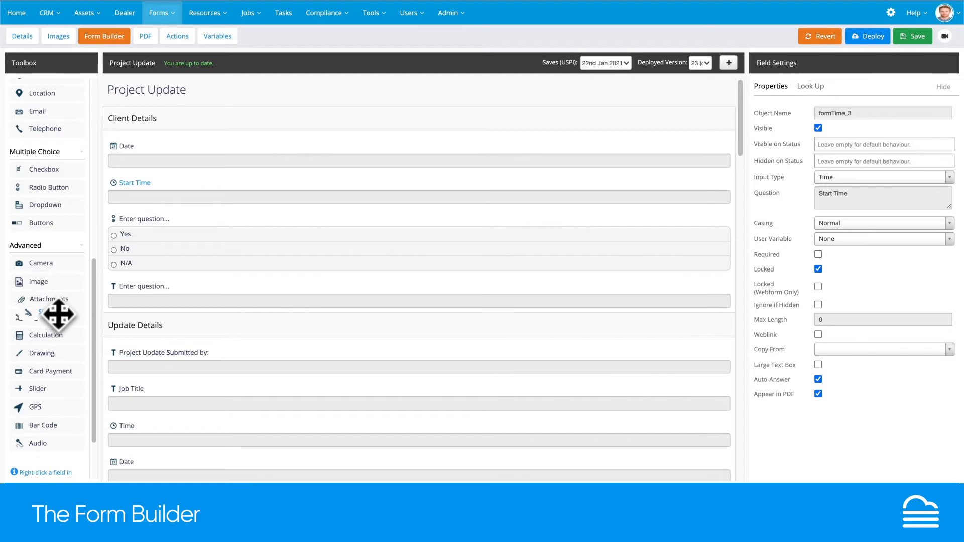
drag(56, 315, 147, 318)
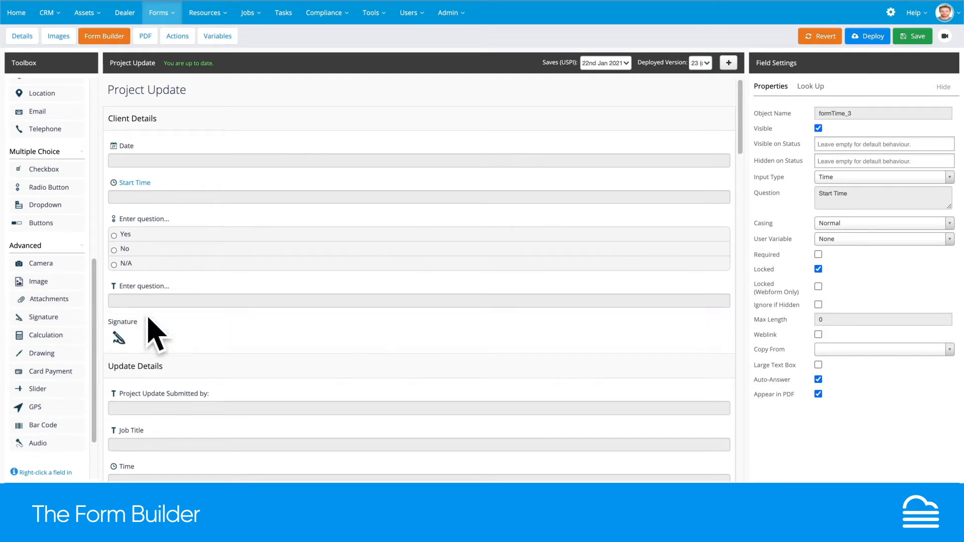
click(131, 336)
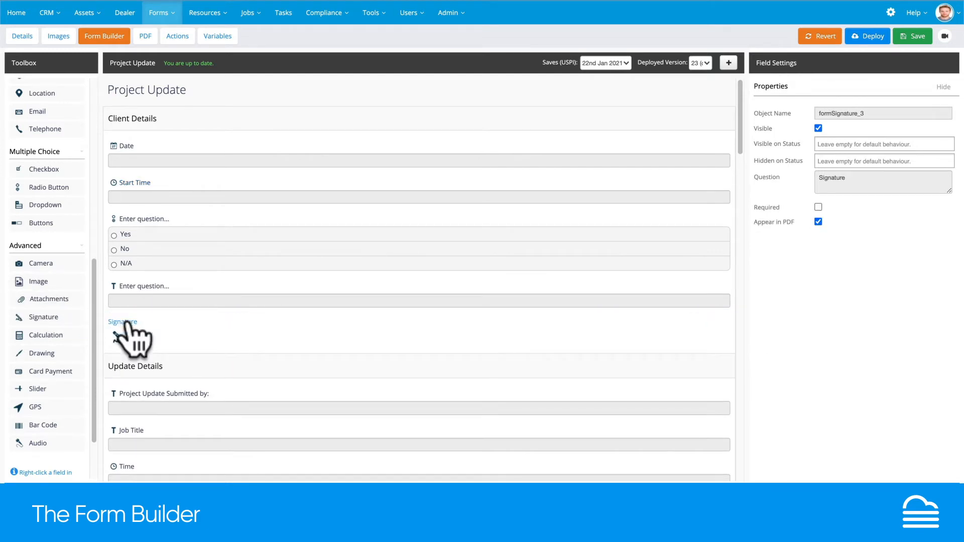
click(819, 177)
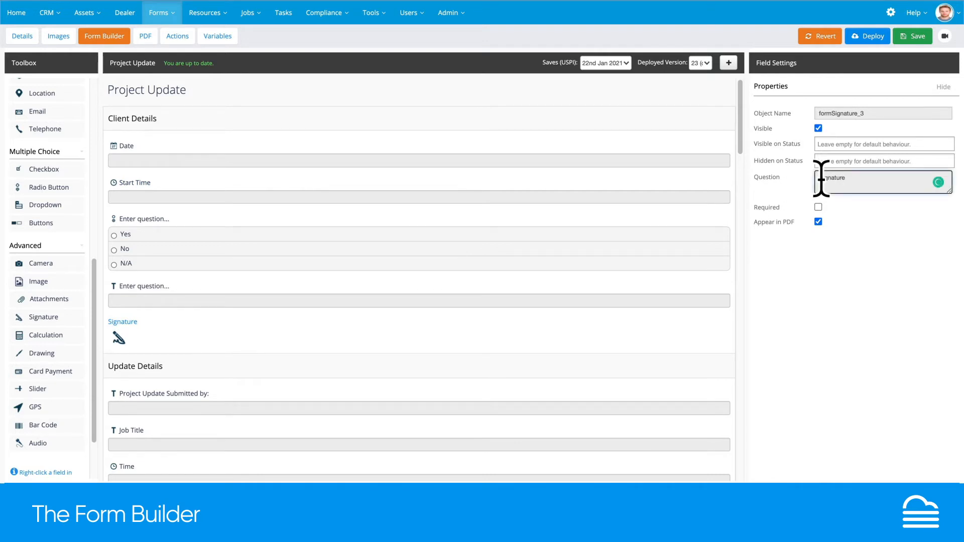
text(Client)
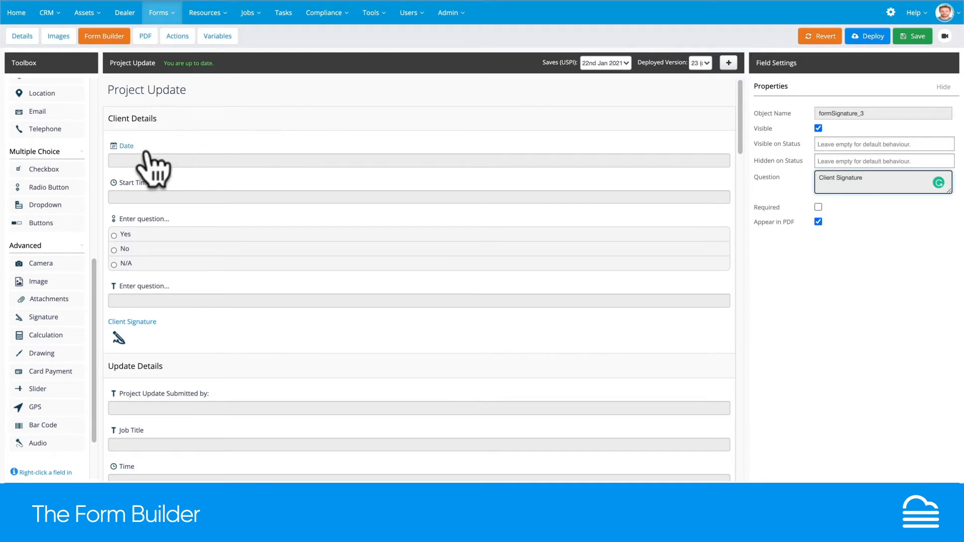
Step: Set the radio button question in Client Details to "Risk Level"
click(145, 221)
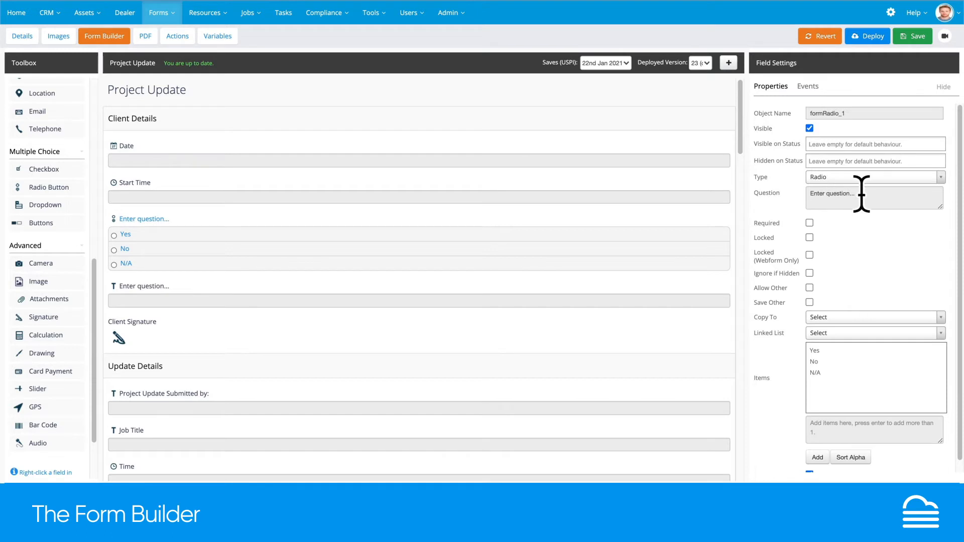
drag(869, 193, 803, 195)
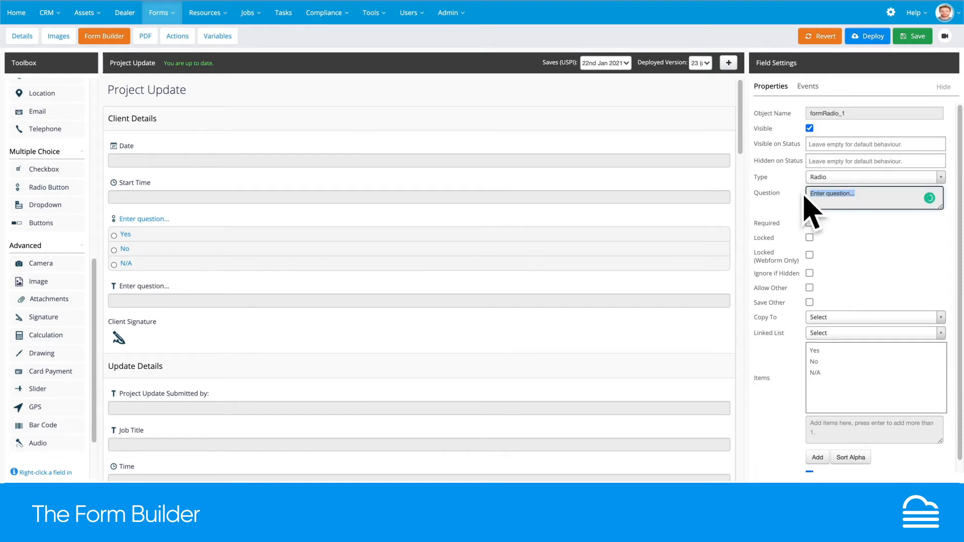
text(Risk )
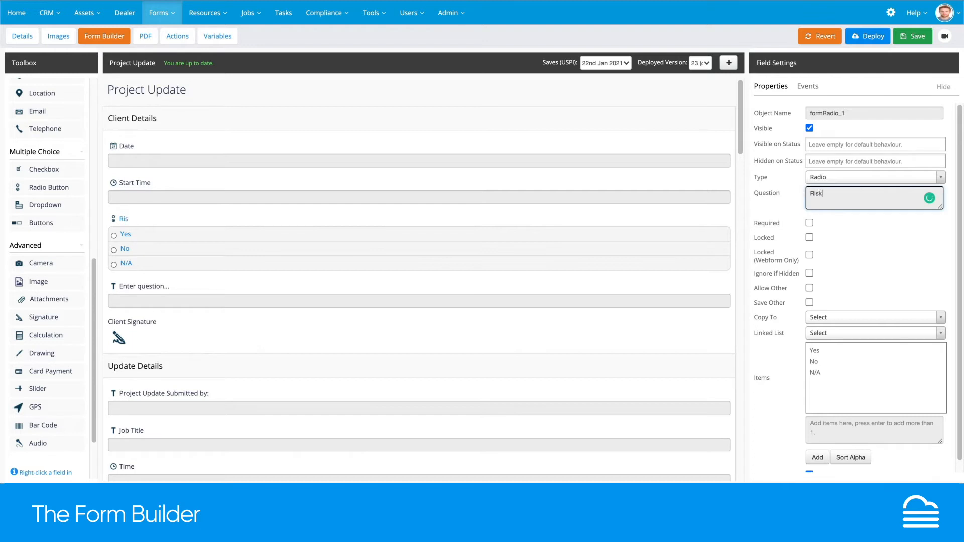
text(Level)
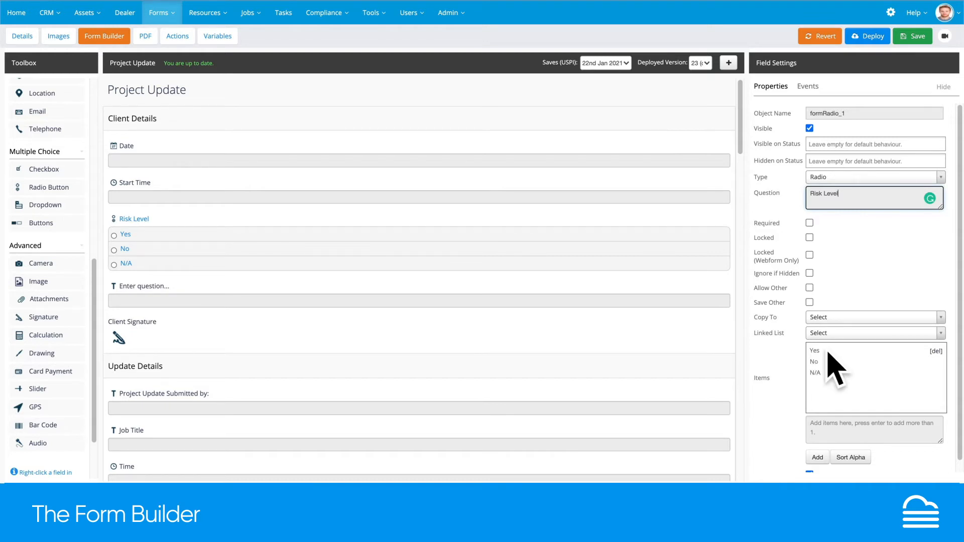
Step: Delete the Yes answer from the Risk Level question, and rename No as "High" and N/A as "Medium"
click(935, 351)
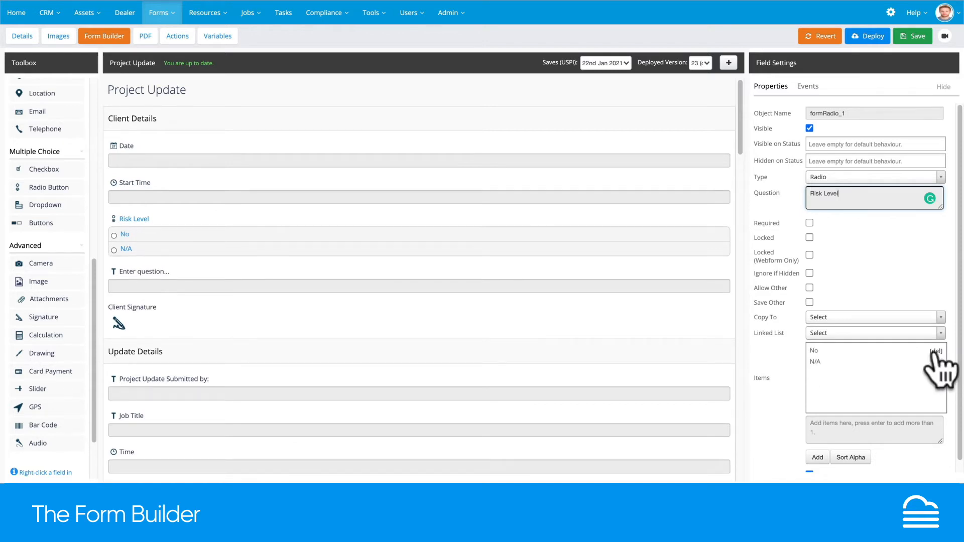
click(812, 350)
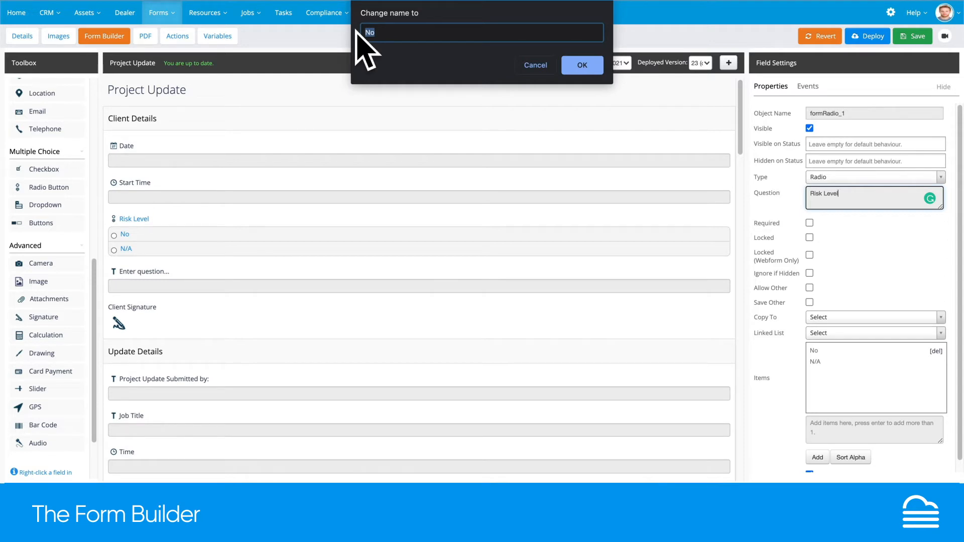
text(High)
click(583, 65)
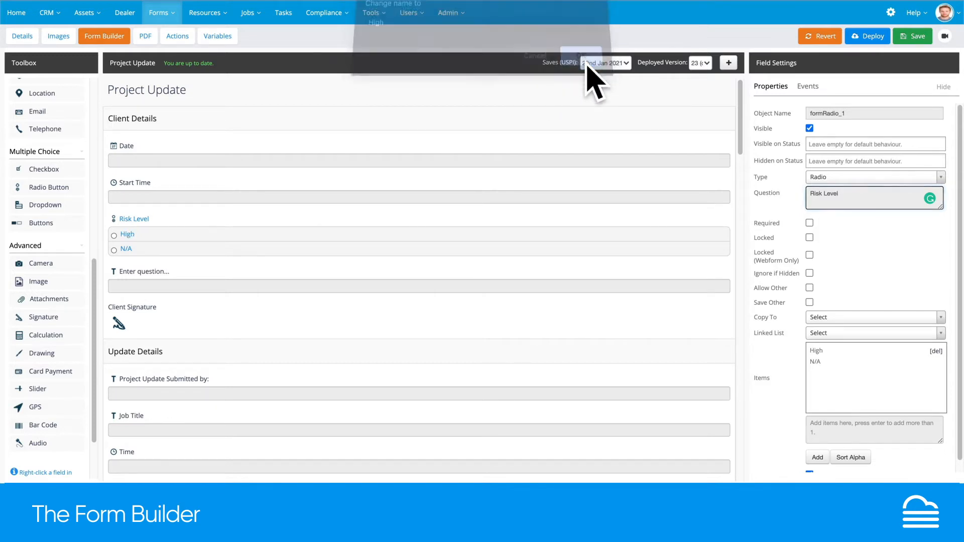
click(815, 363)
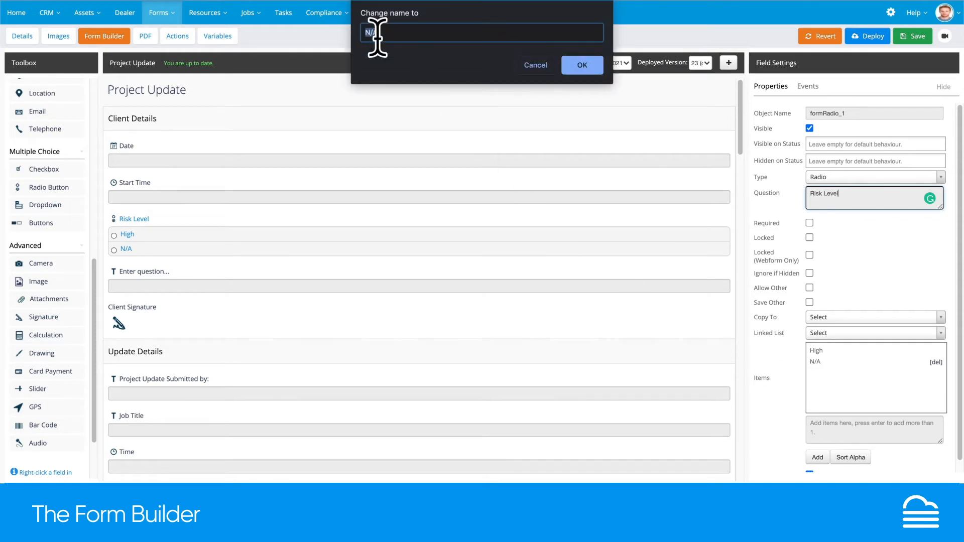
text(L)
key(BackSpace)
text(Medium)
click(566, 64)
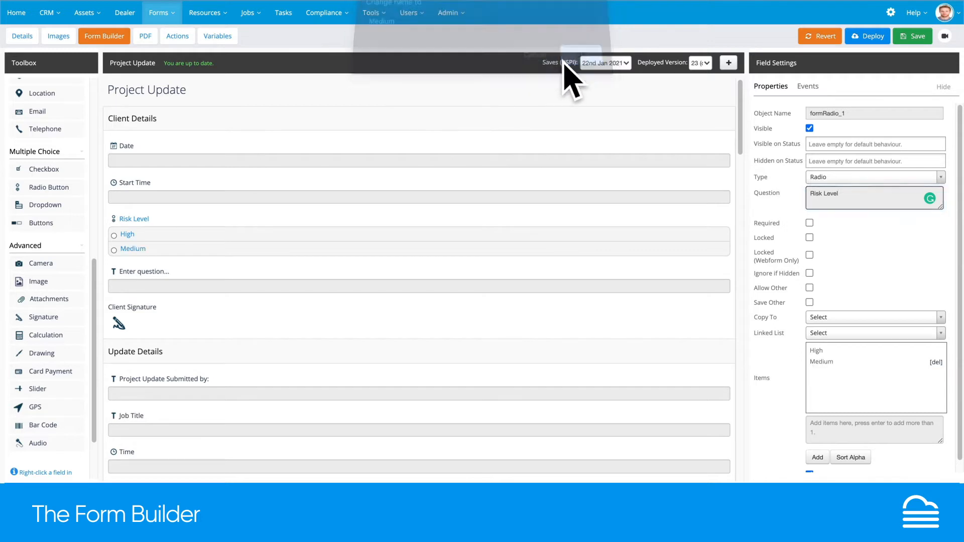
Step: Add two more answers, "Low" and "NA", to the Risk Level question
click(822, 424)
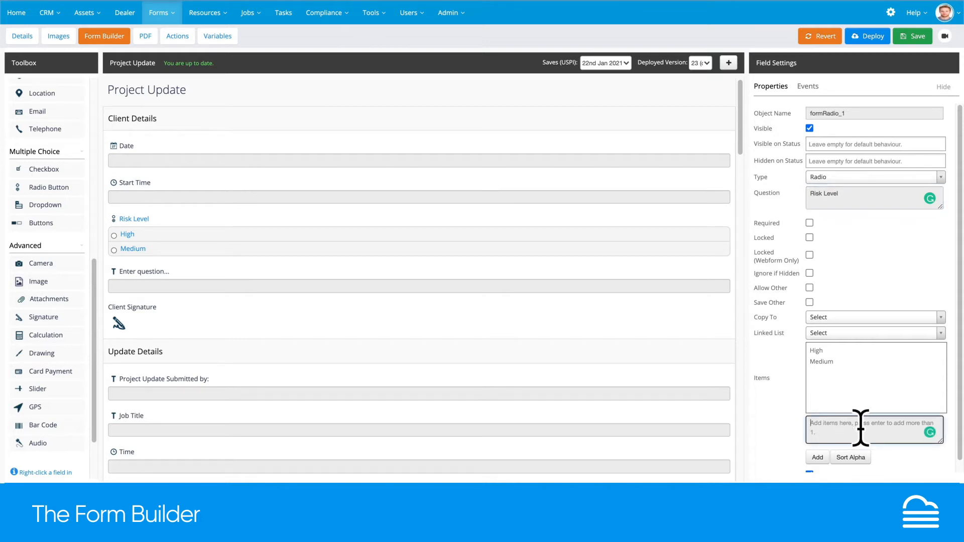
text(Low)
key(Return)
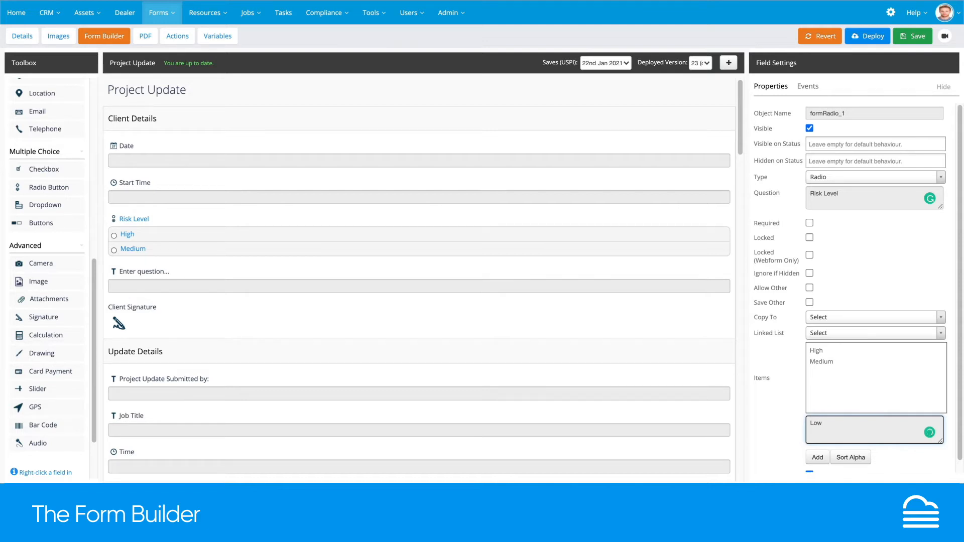
text(NA)
click(817, 457)
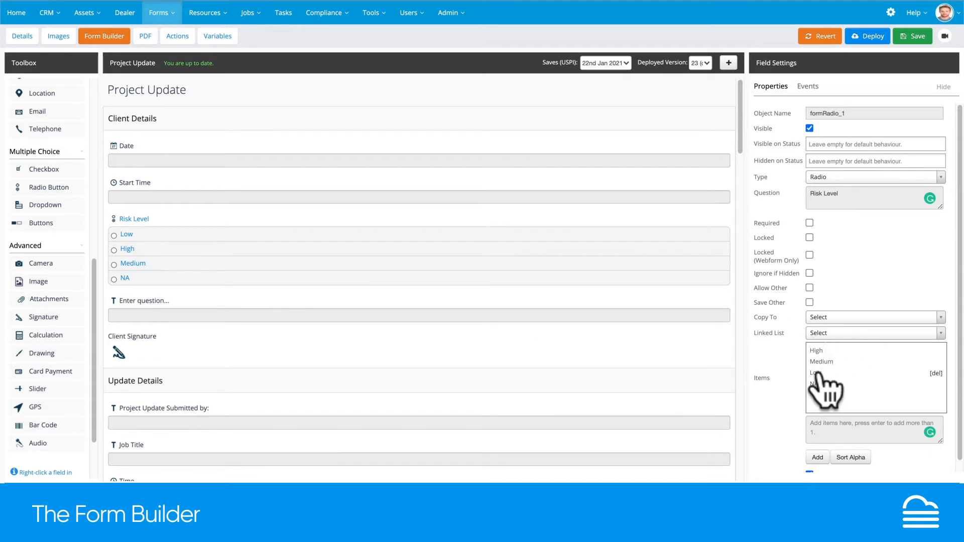
Step: Reorder the Risk Level answers so that Low comes first and NA last
mouse_move(821, 374)
mouse_down()
mouse_move(822, 349)
mouse_move(823, 374)
mouse_up()
scroll(605, 108, down, 1)
scroll(605, 107, down, 1)
scroll(605, 107, up, 2)
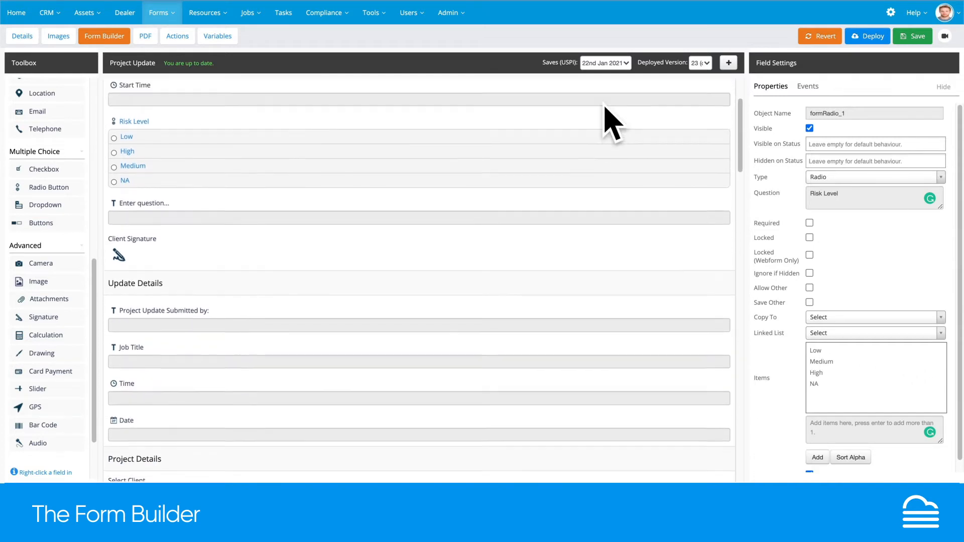
Step: Create a Risk Level event in which the answer High triggers Make Visible on the text box below it
click(142, 219)
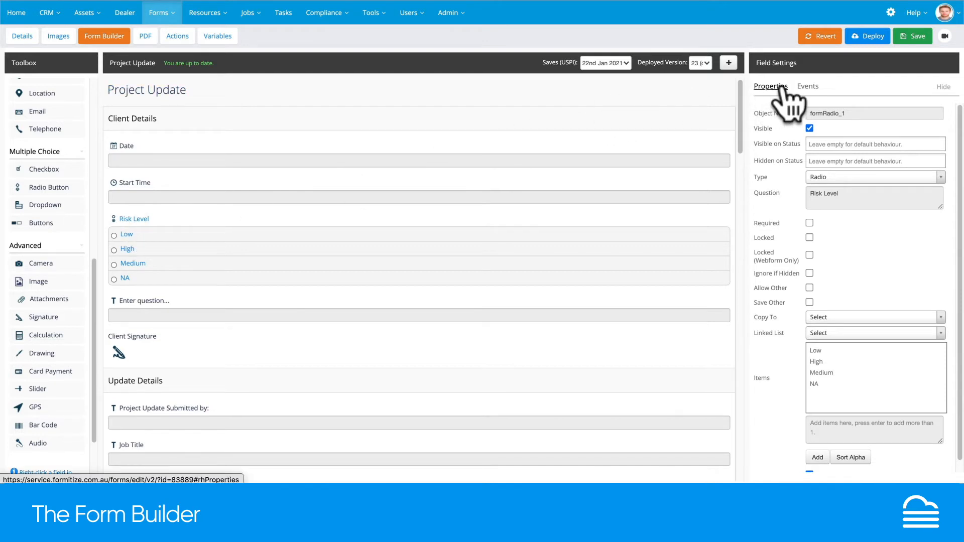
click(808, 86)
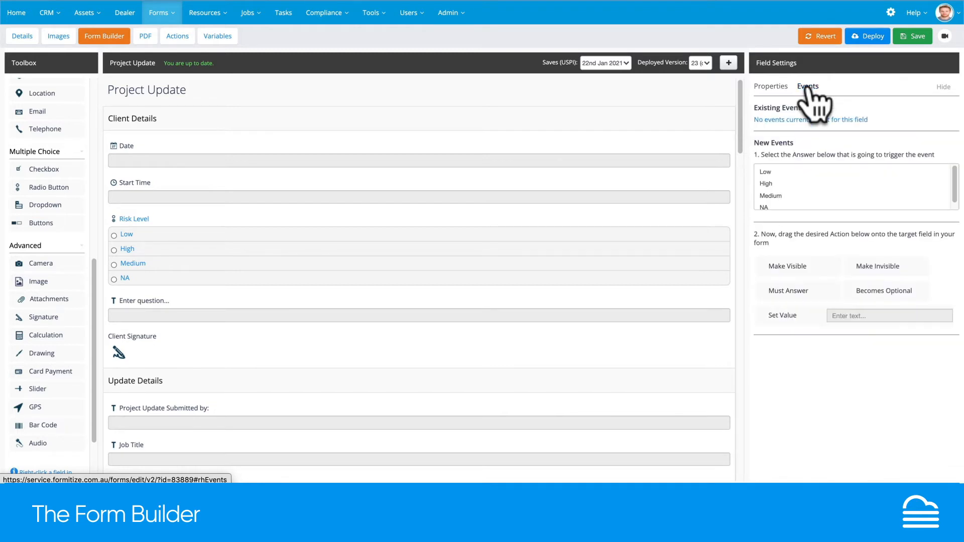
click(766, 185)
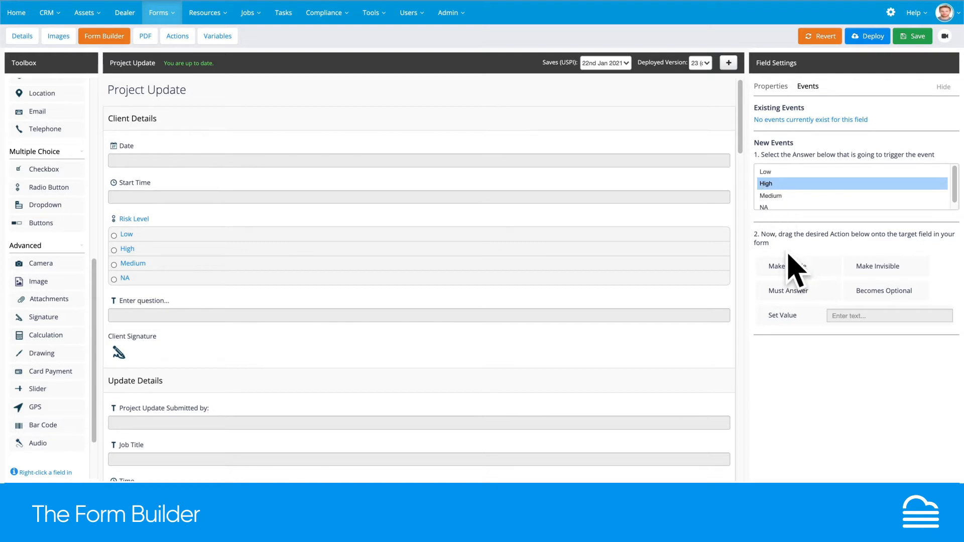
drag(786, 268, 167, 304)
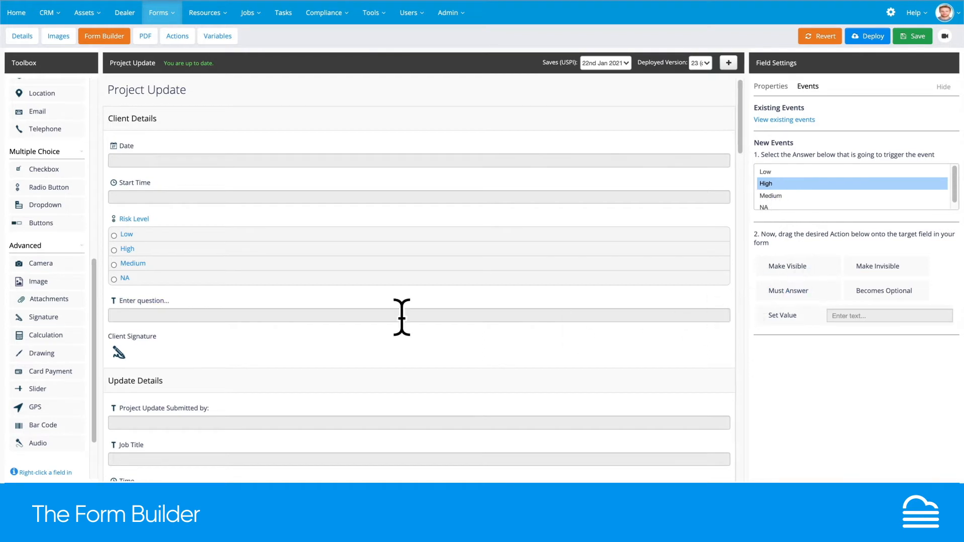
Step: Set the question of the text box below Risk Level to "Please provide high risk details"
click(135, 307)
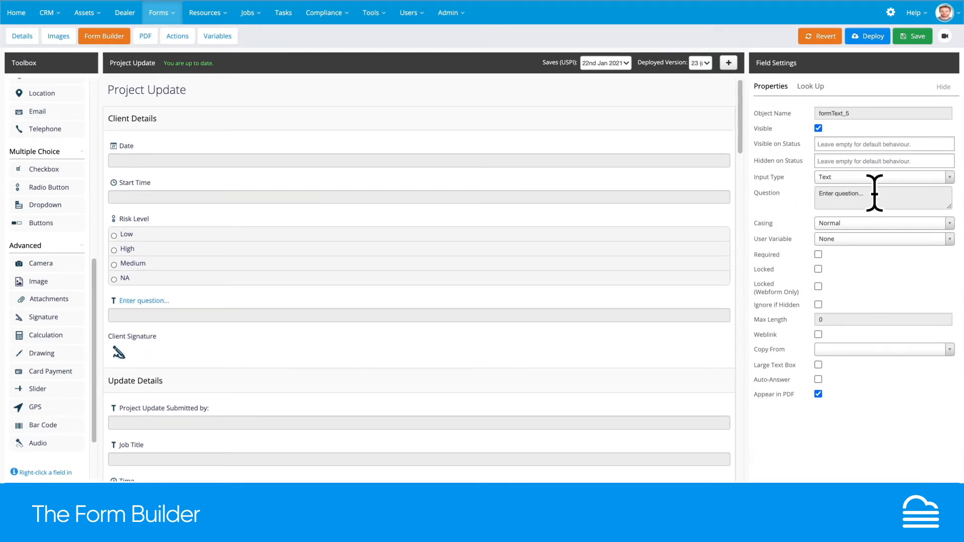
drag(875, 195, 757, 189)
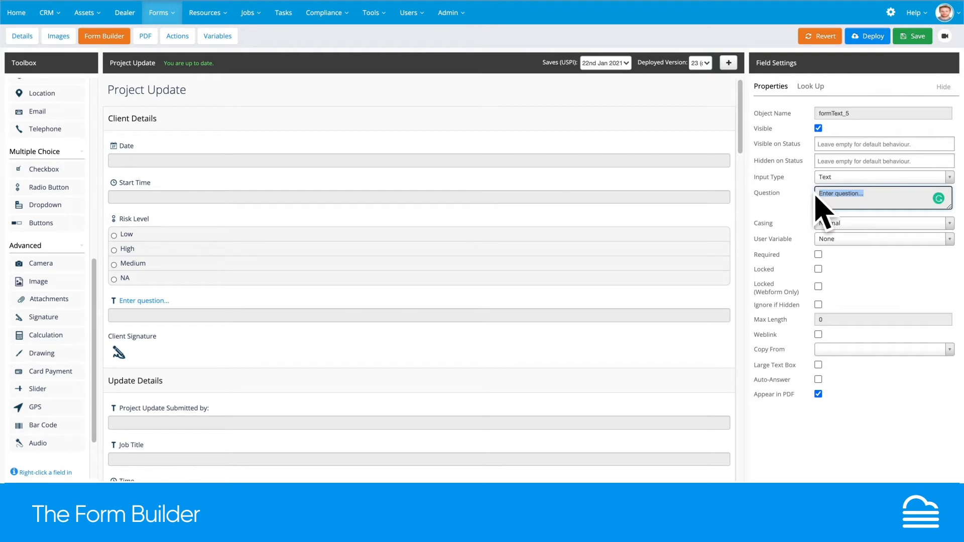
text(Plesae p)
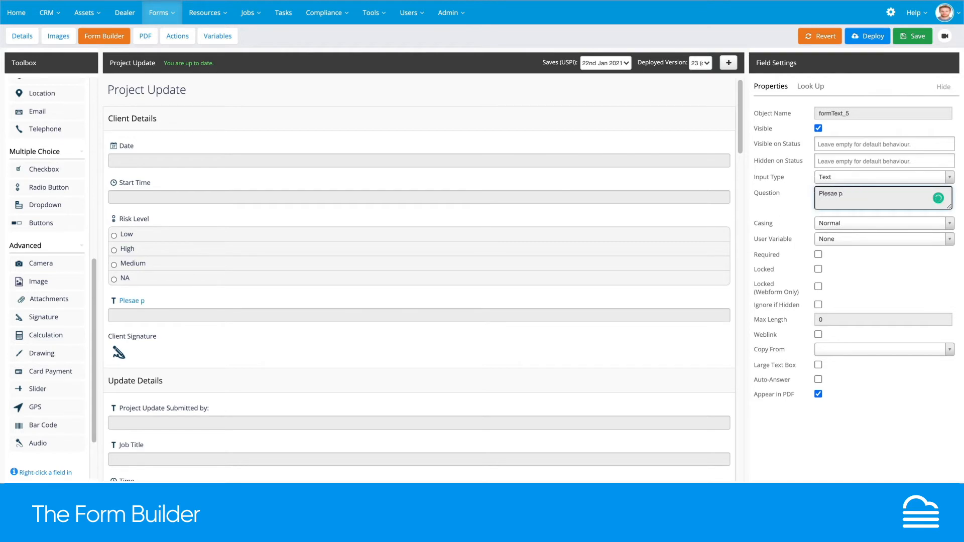
key(BackSpace)
key(BackSpace)
key(BackSpace)
key(BackSpace)
key(BackSpace)
text(ase priv)
text(ovide hig)
text(h risk de)
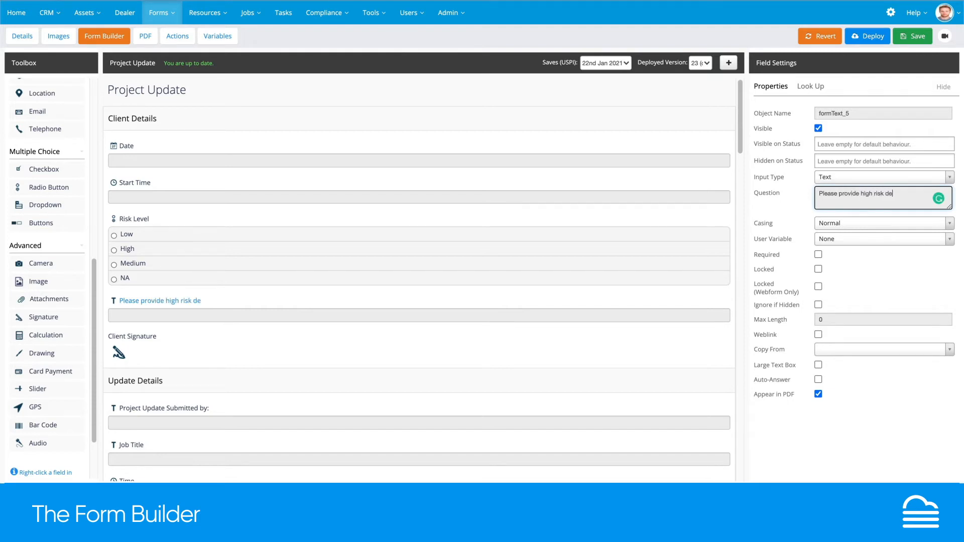
text(tails)
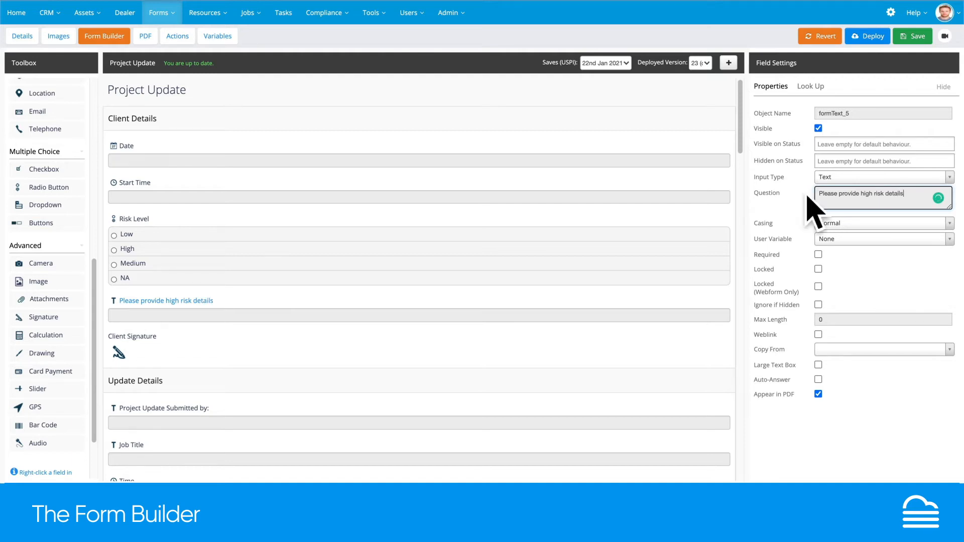
Step: Hide the "Please provide high risk details" text box by default by turning off its visibility
click(187, 301)
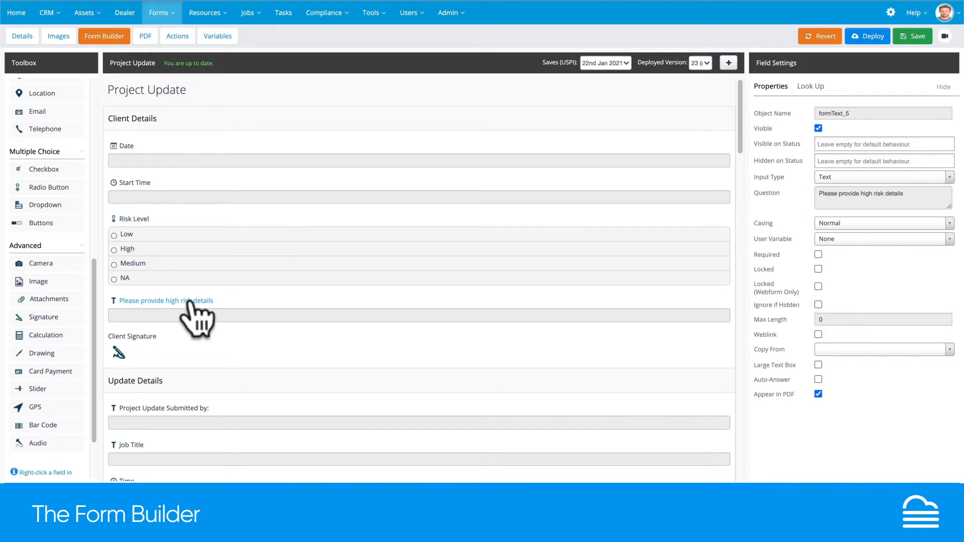
click(818, 128)
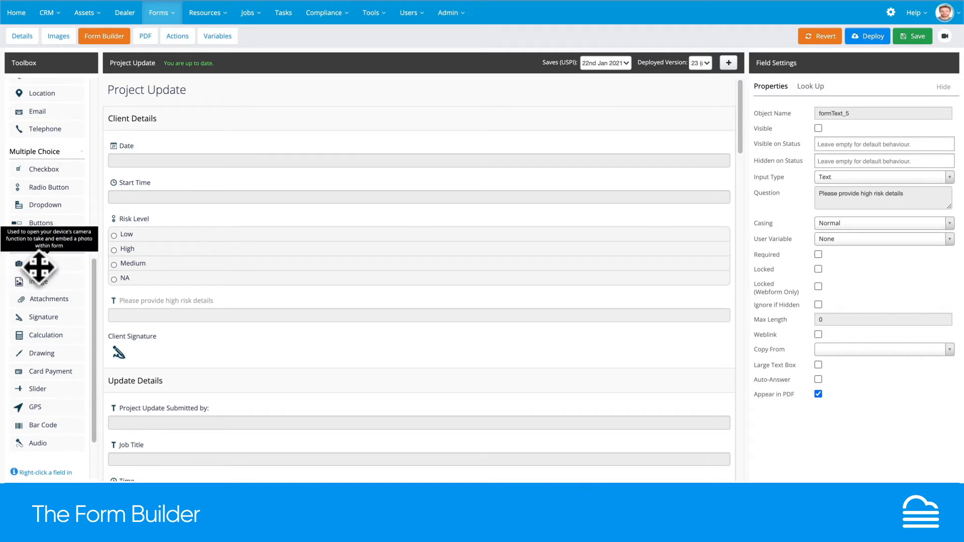
Step: Add a Camera field above Client Signature with the question "High Risk Photo" and turn off its default visibility
mouse_move(39, 266)
mouse_down()
mouse_move(62, 273)
mouse_move(135, 337)
mouse_up()
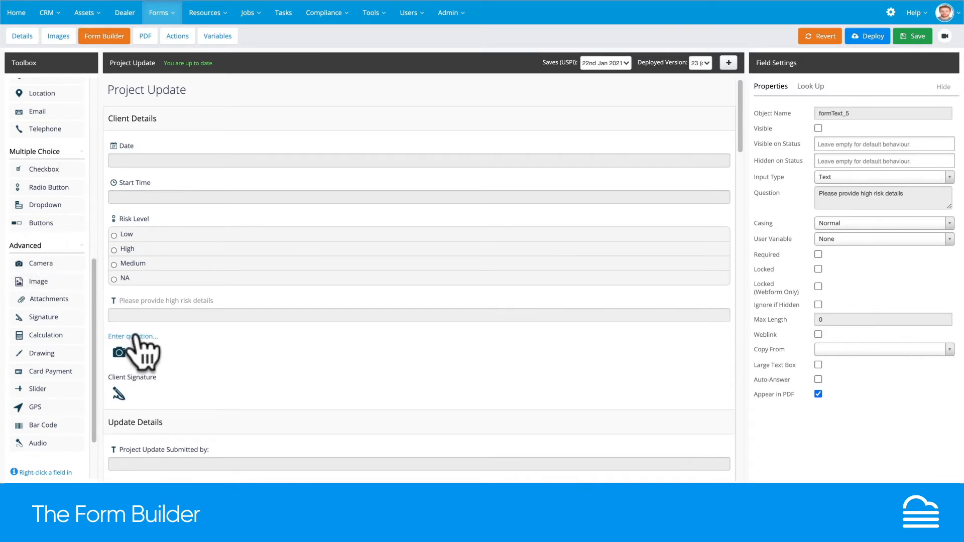
click(134, 335)
click(882, 181)
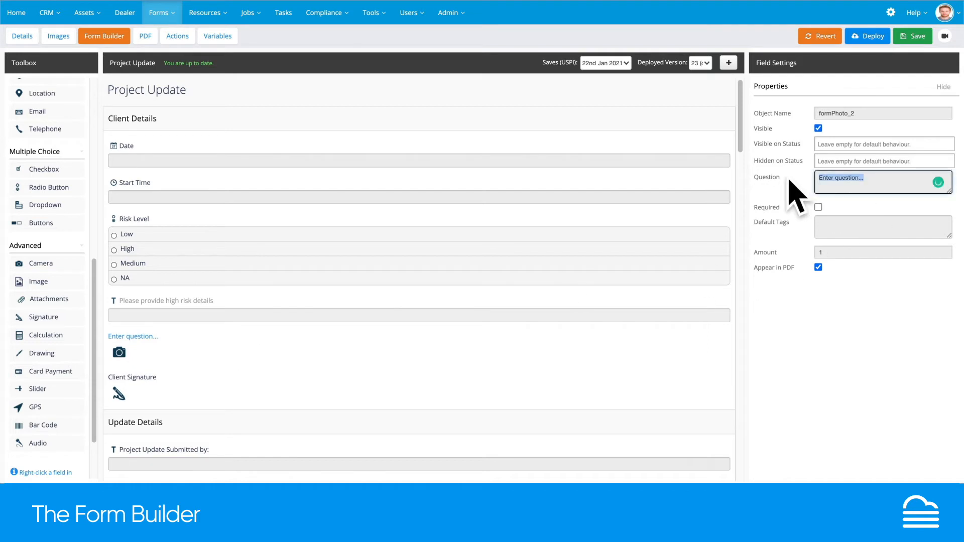
text(High R)
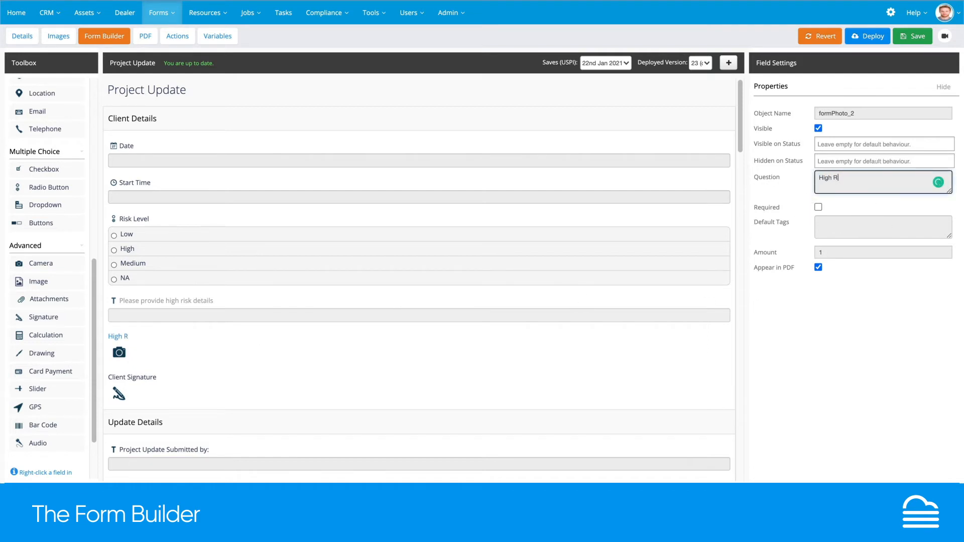
text(isk Photo)
click(150, 337)
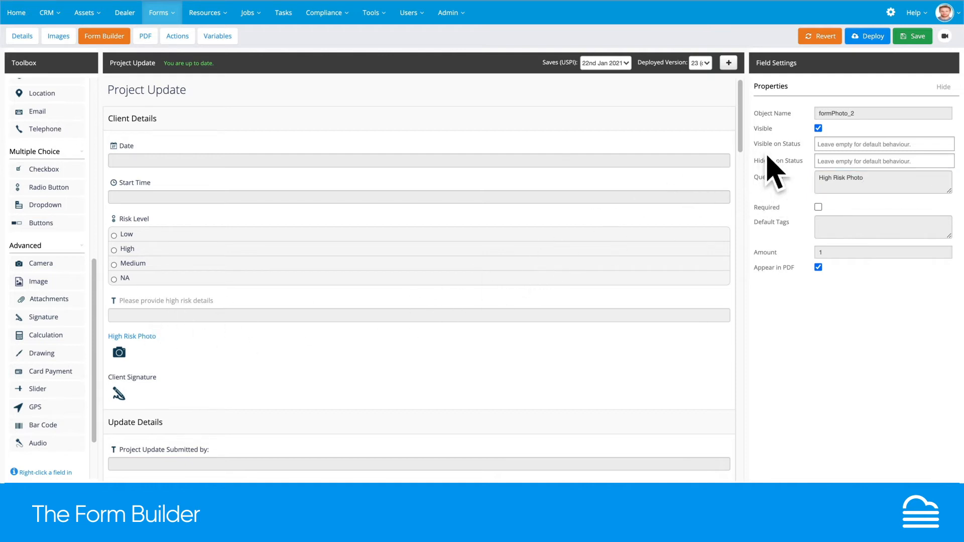
click(818, 129)
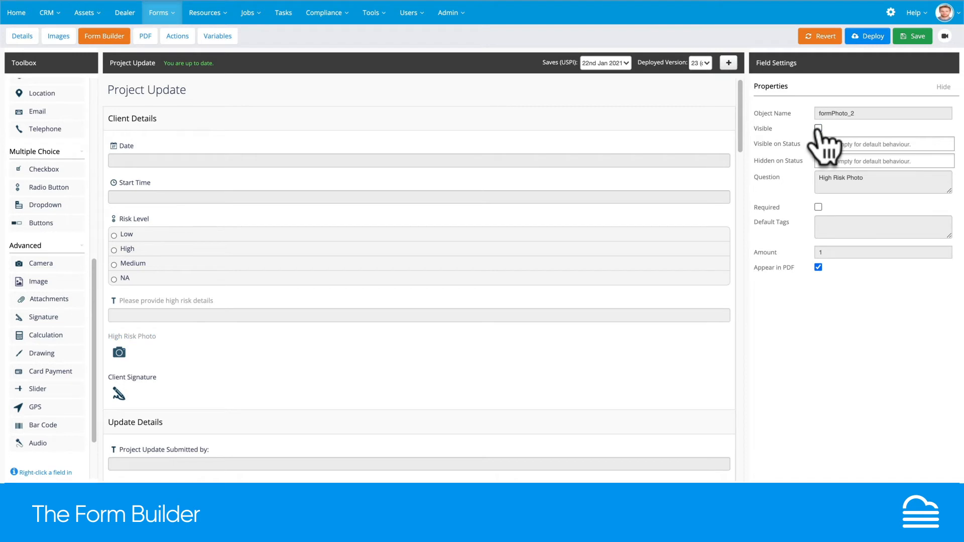
Step: Create a Risk Level event in which the answer High triggers Make Visible on the High Risk Photo field
click(134, 220)
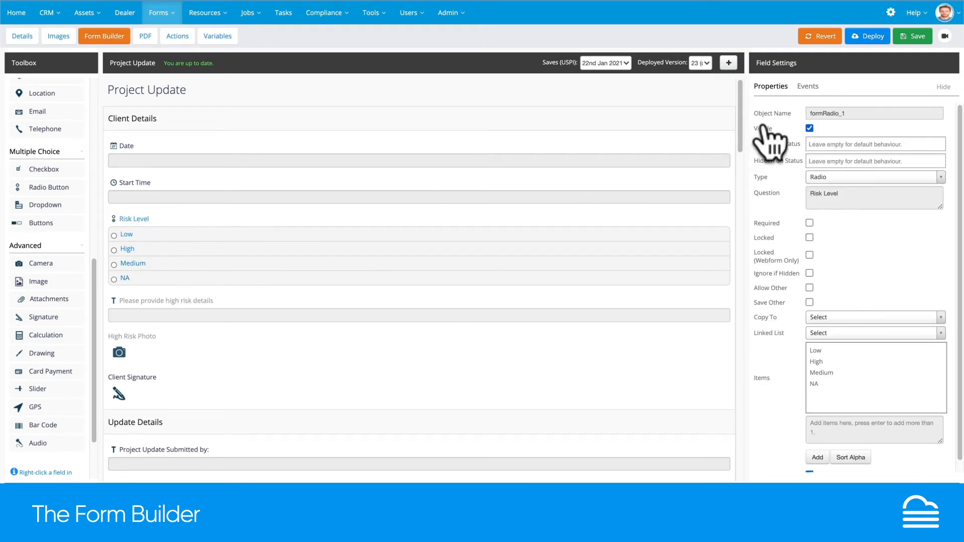
click(807, 87)
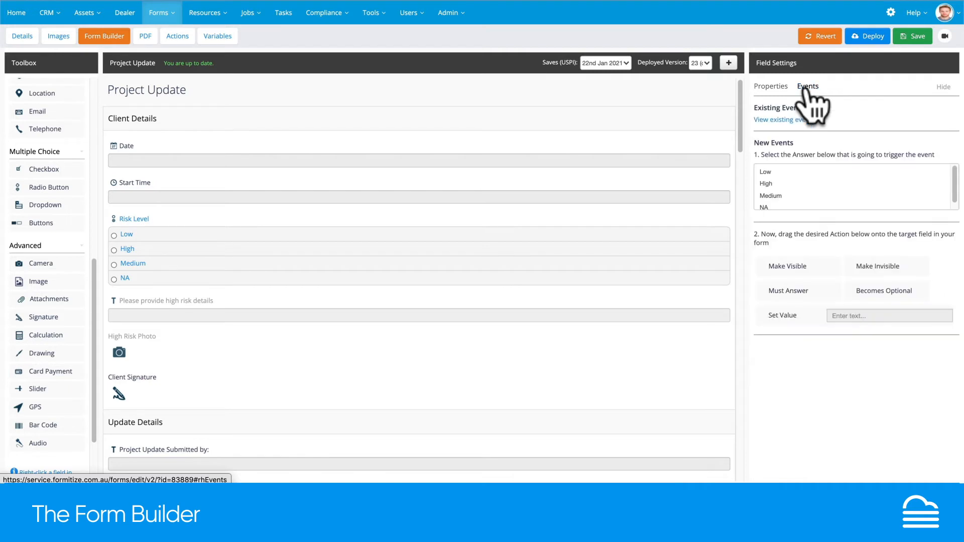
click(765, 184)
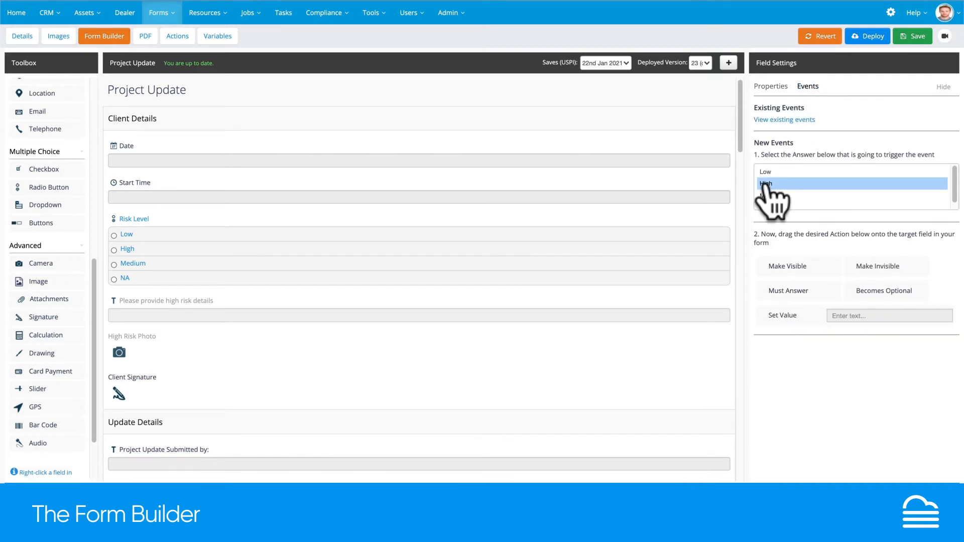
drag(786, 270, 145, 341)
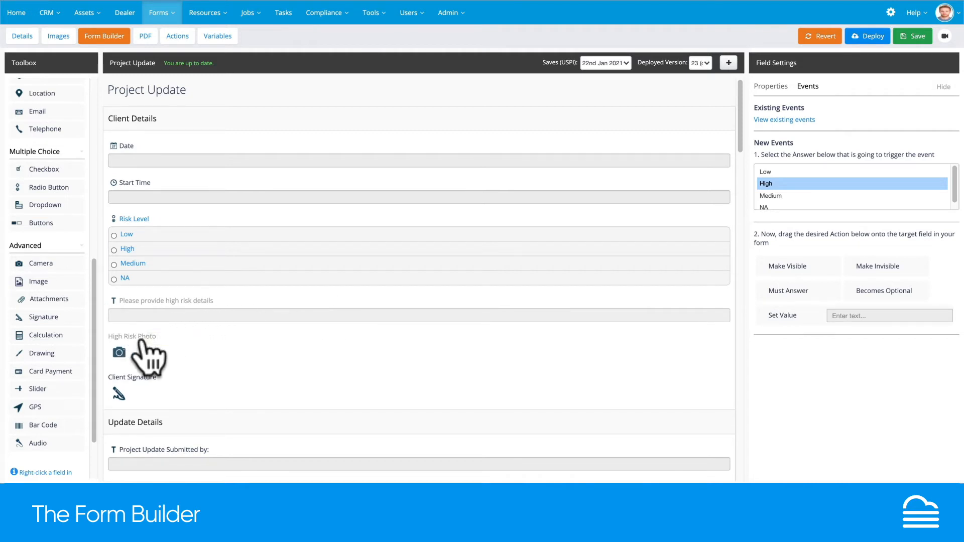
Step: Make the "Please provide high risk details" text box a required field
click(129, 306)
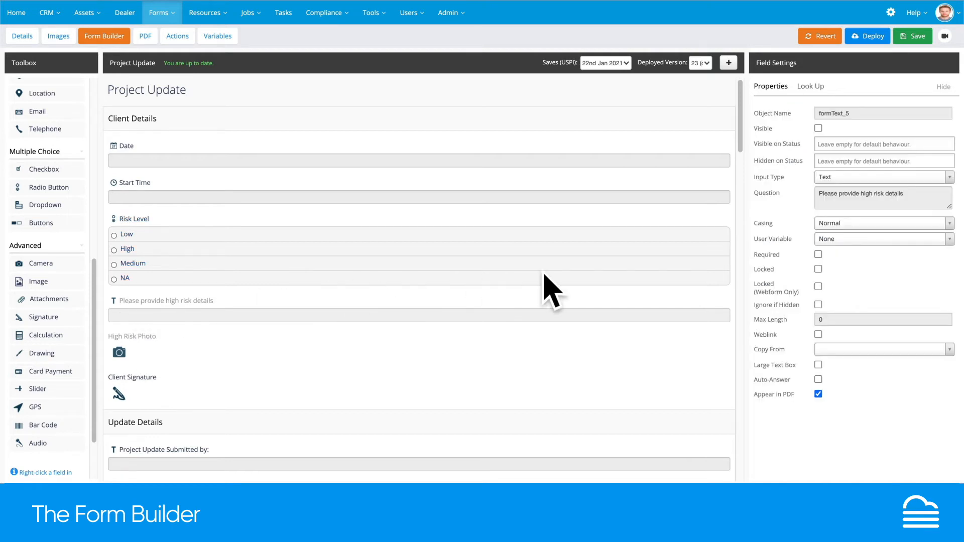
click(818, 255)
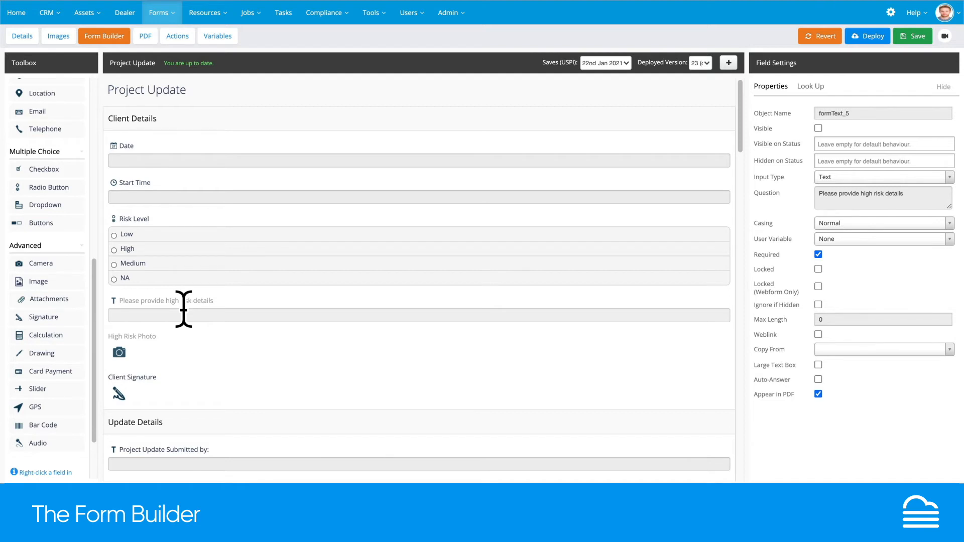
Step: Examine the form's Update Details, Project Details and Project Record sections
scroll(184, 309, down, 3)
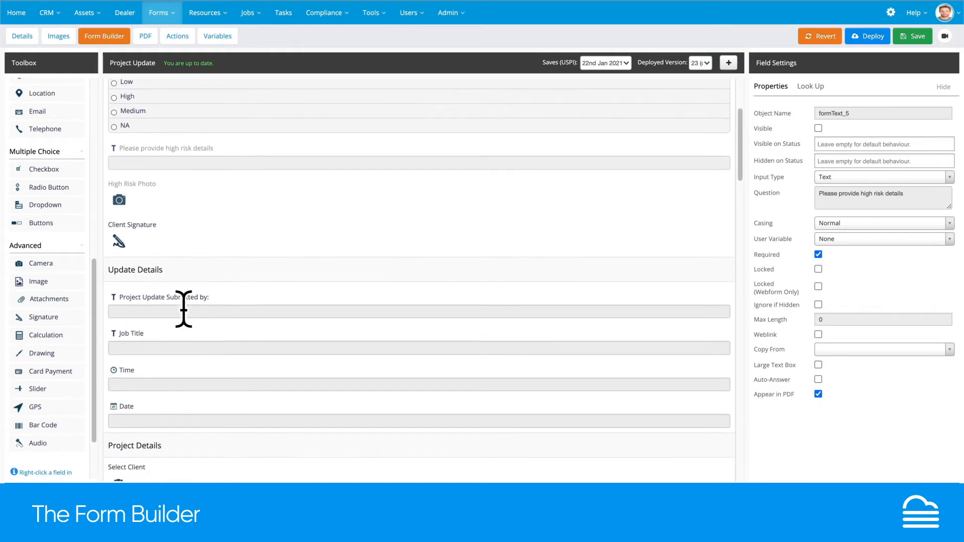
scroll(184, 309, down, 3)
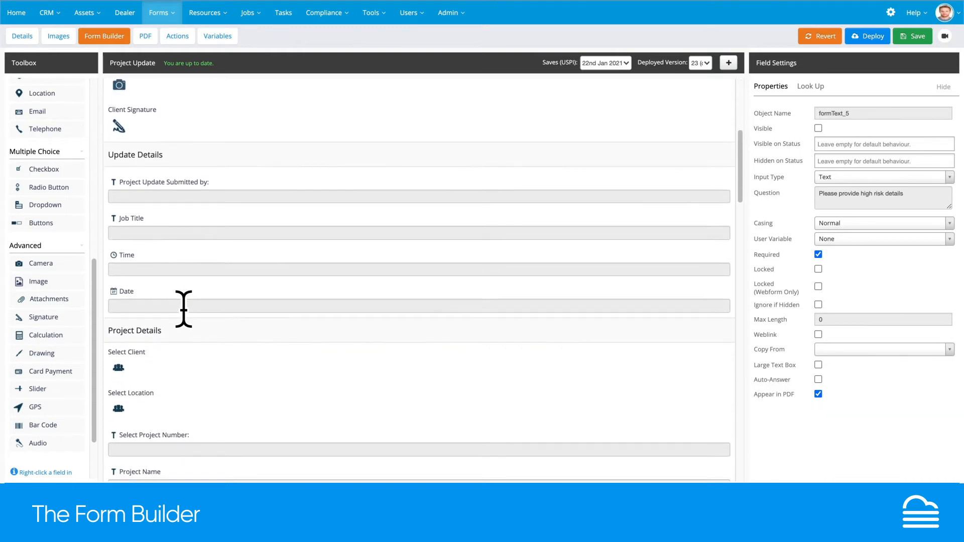
scroll(184, 308, down, 1)
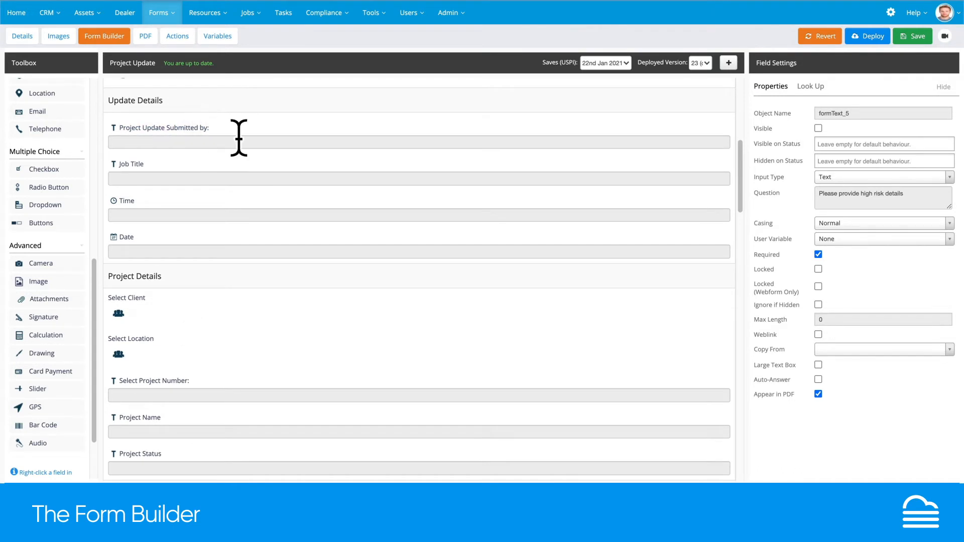
scroll(239, 137, up, 1)
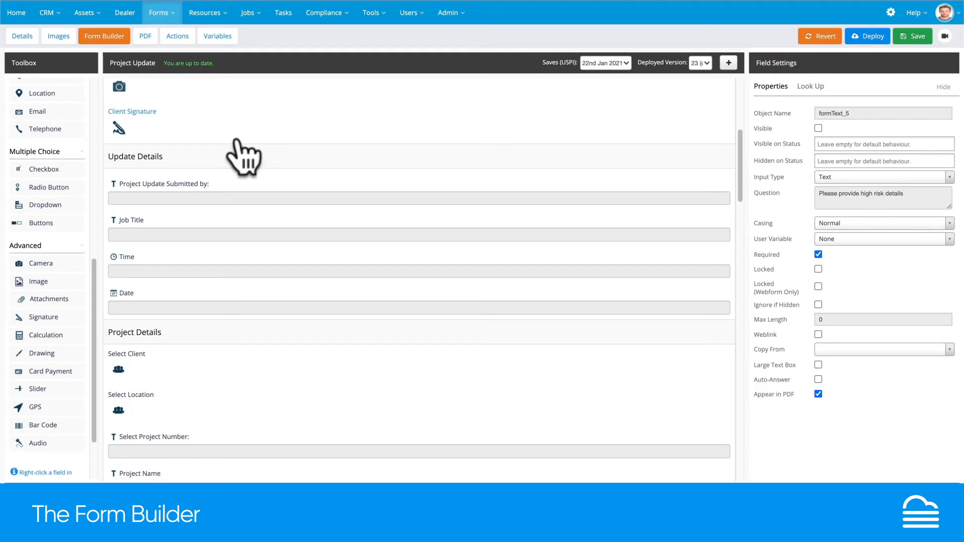
scroll(236, 140, up, 1)
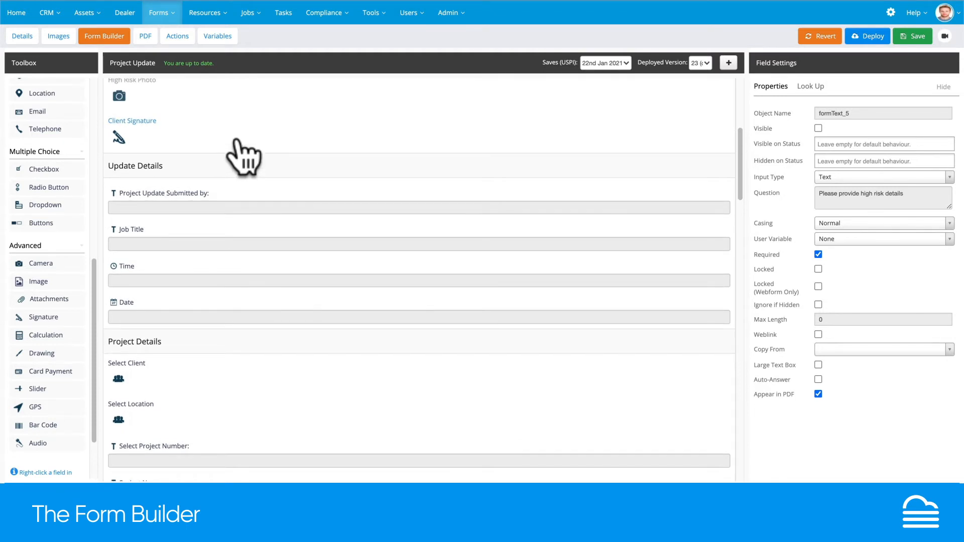
scroll(243, 157, down, 4)
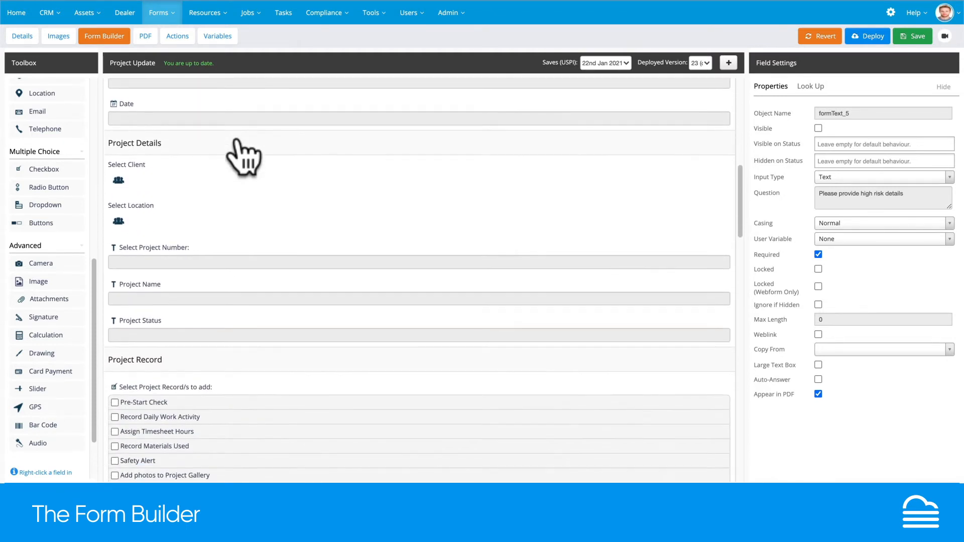
scroll(236, 140, down, 5)
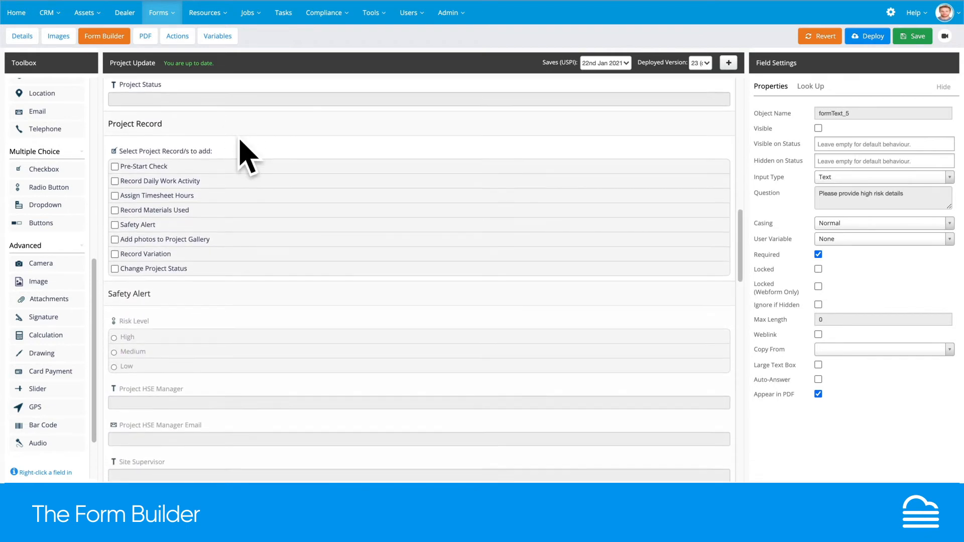
scroll(240, 142, down, 1)
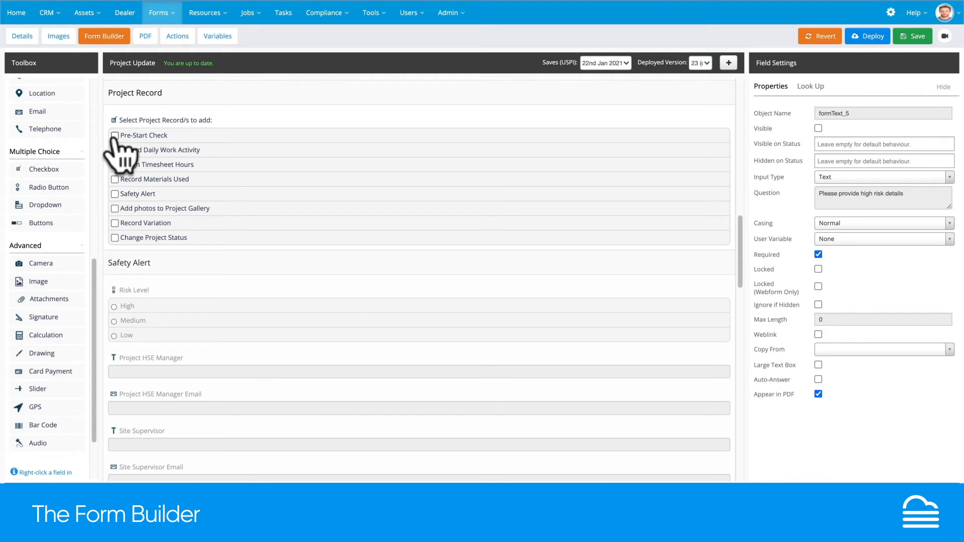
Step: Create an event on "Select Project Record/s to add:" in which the answer Pre-Start Check triggers Make Visible on the Pre-Start Check section
click(136, 125)
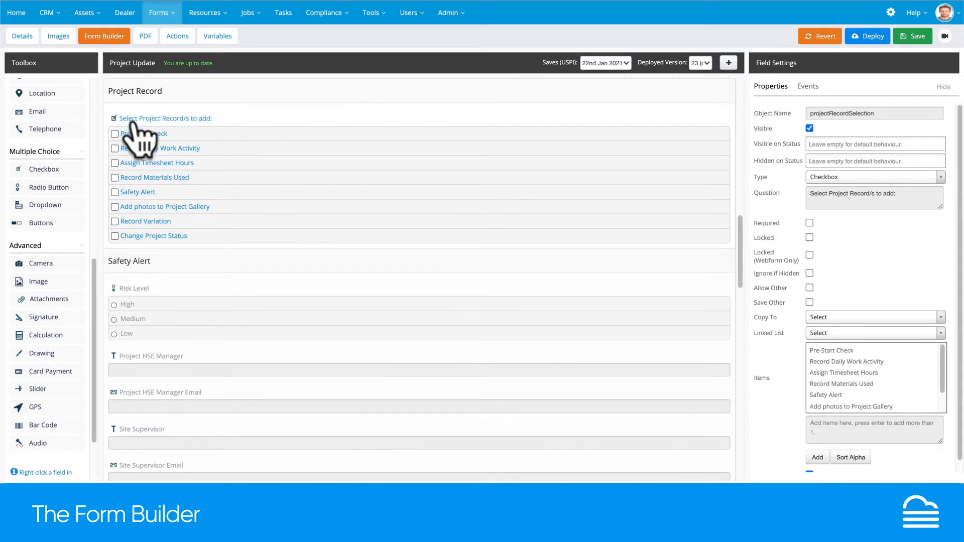
scroll(135, 122, down, 8)
scroll(136, 122, down, 1)
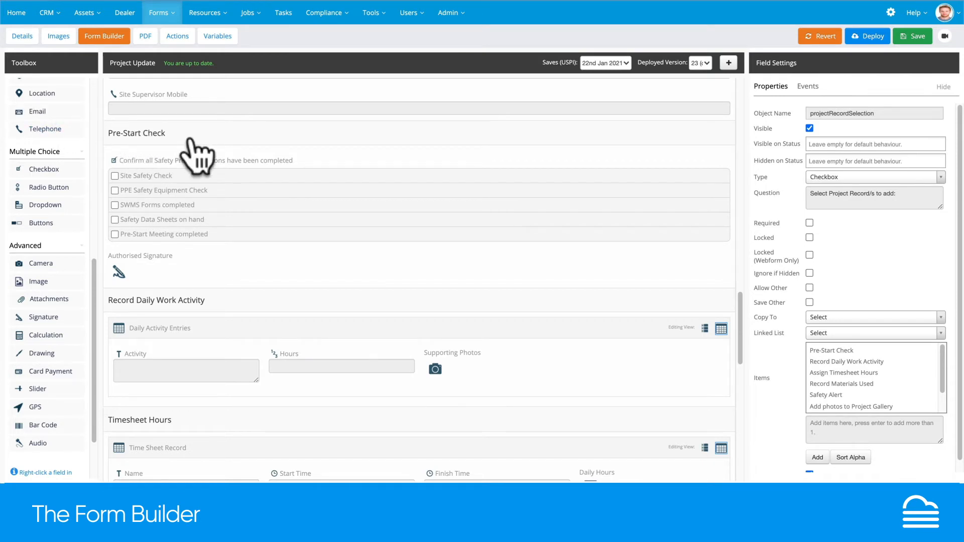
scroll(195, 156, up, 10)
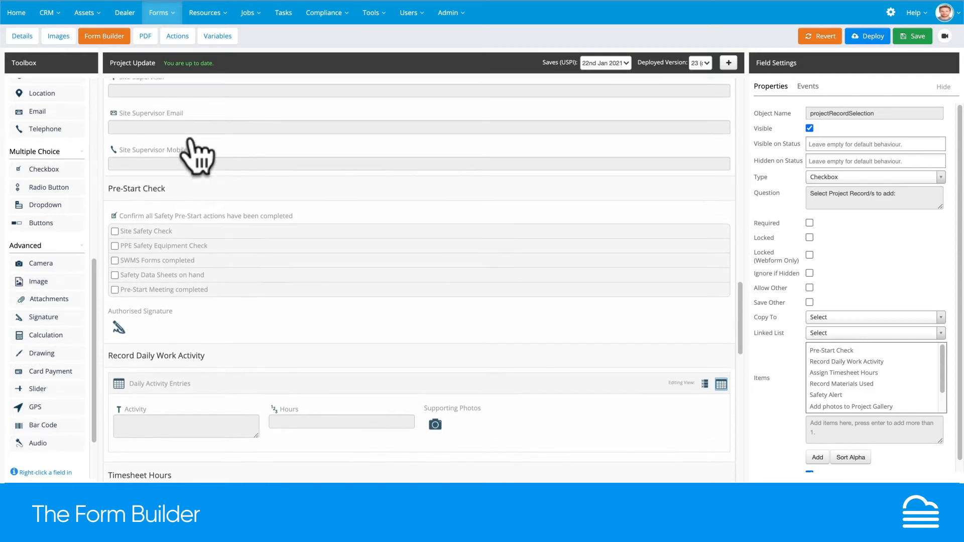
scroll(194, 150, up, 1)
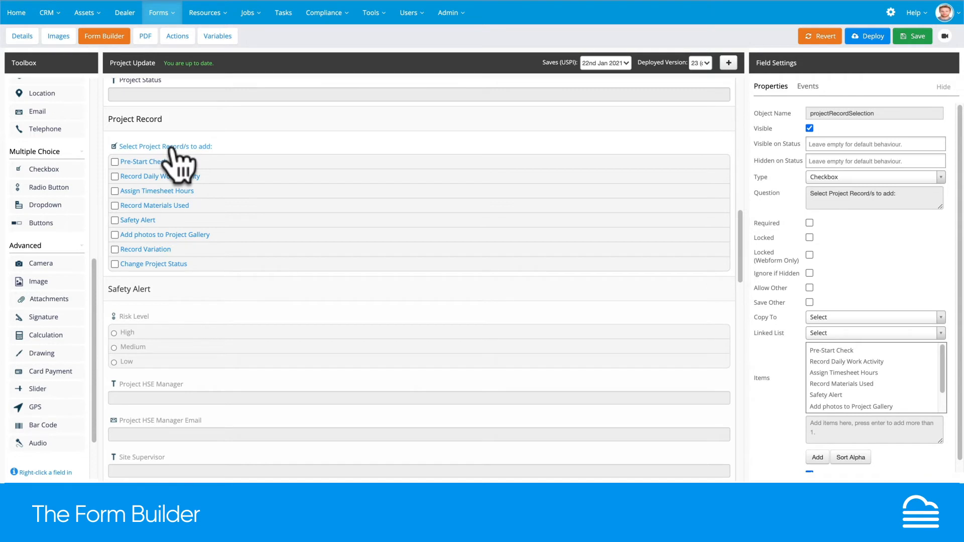
click(808, 86)
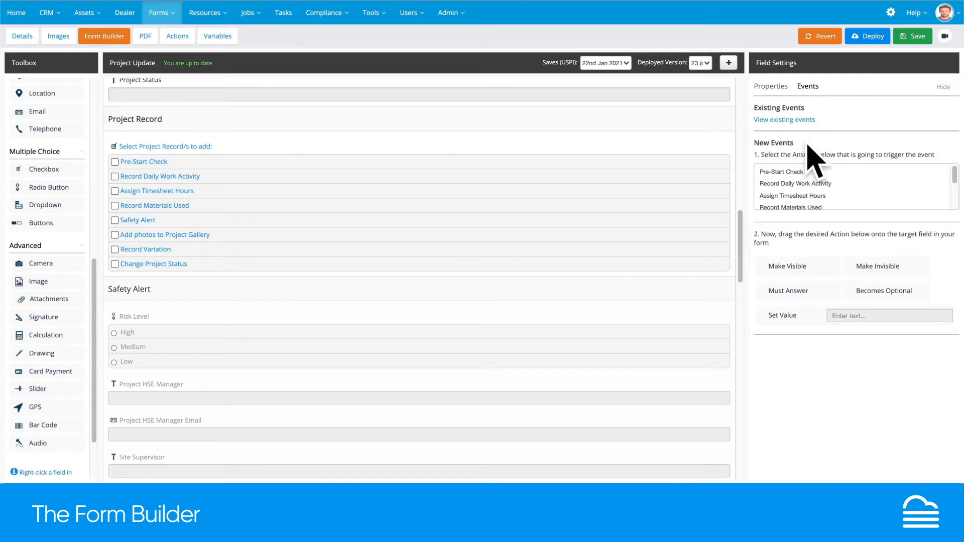
click(764, 173)
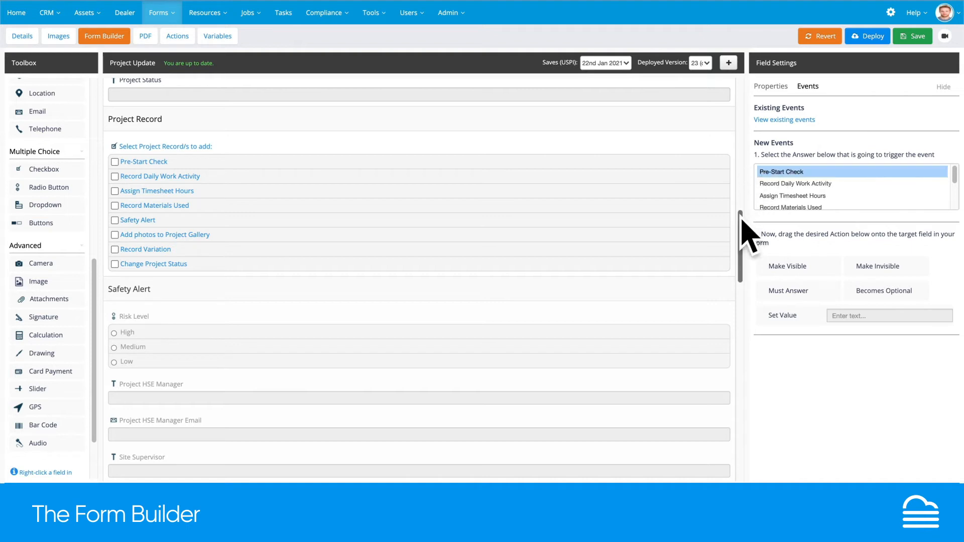
drag(741, 226, 748, 307)
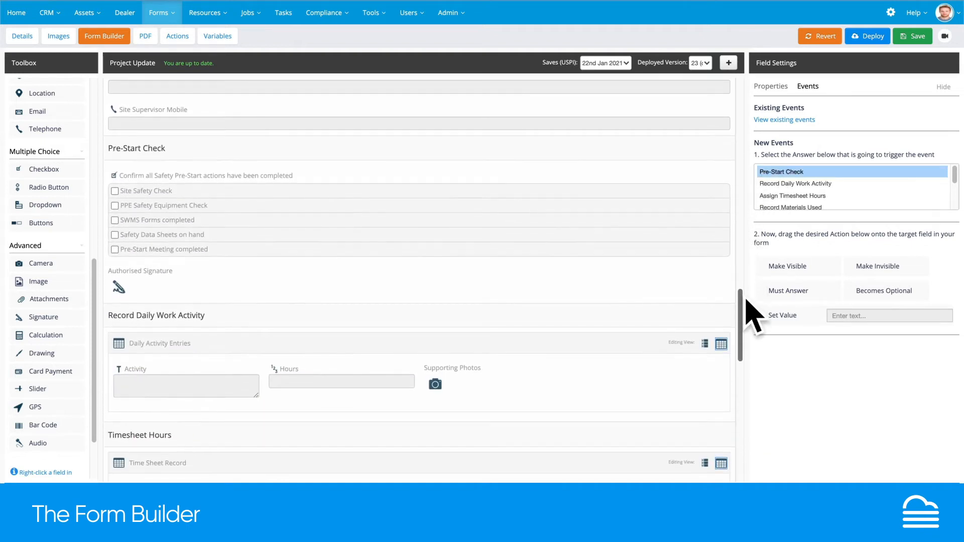
drag(794, 260, 330, 143)
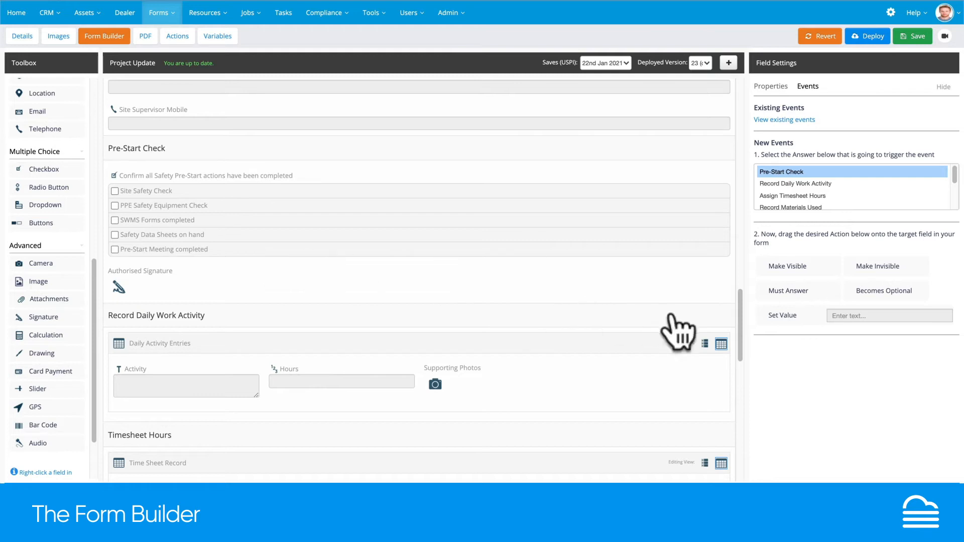
Step: Examine the user variables available for the "Project Update Submitted by:" text field
drag(740, 341, 743, 196)
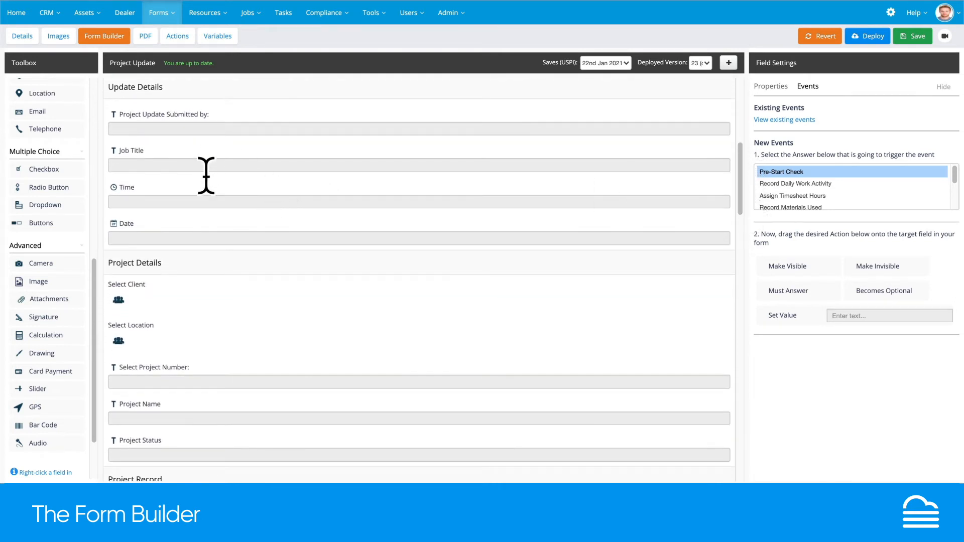
click(145, 117)
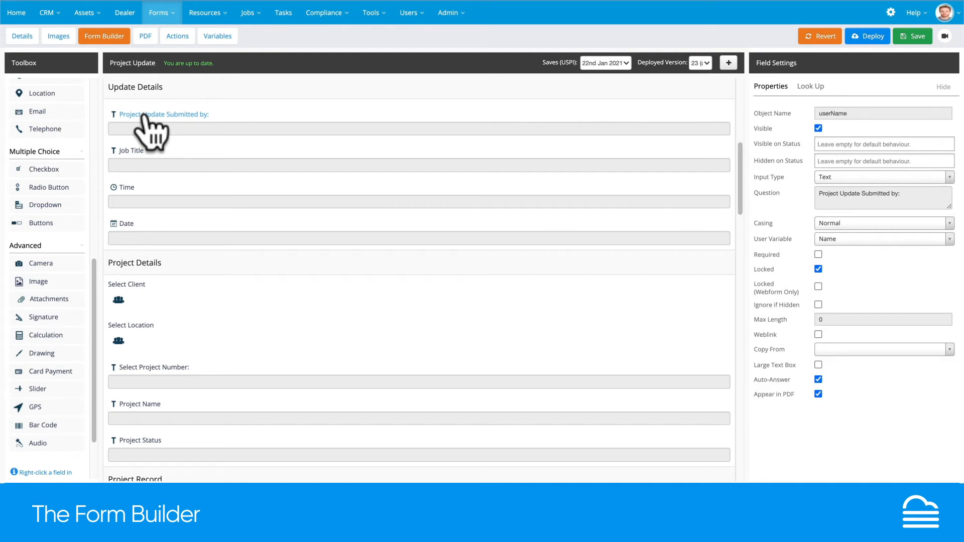
click(903, 242)
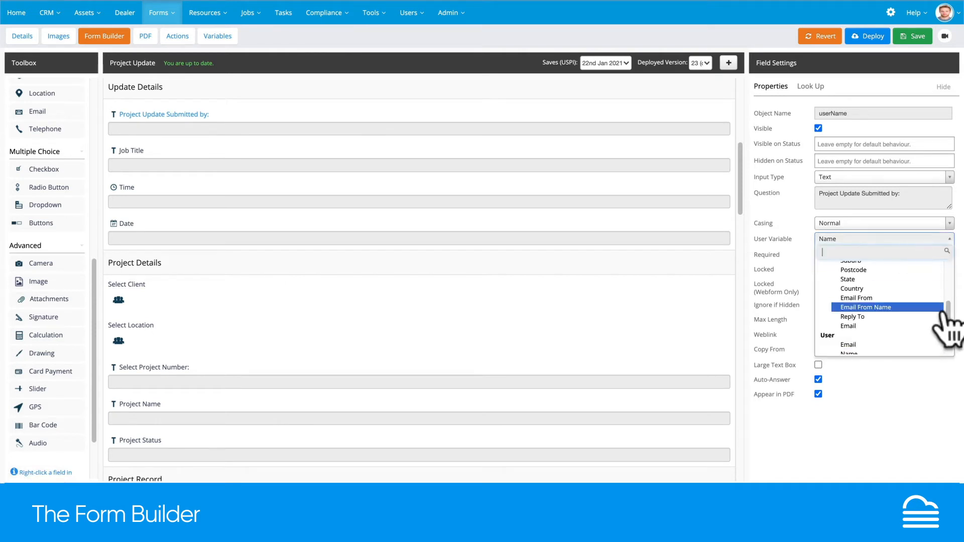
scroll(948, 312, down, 1)
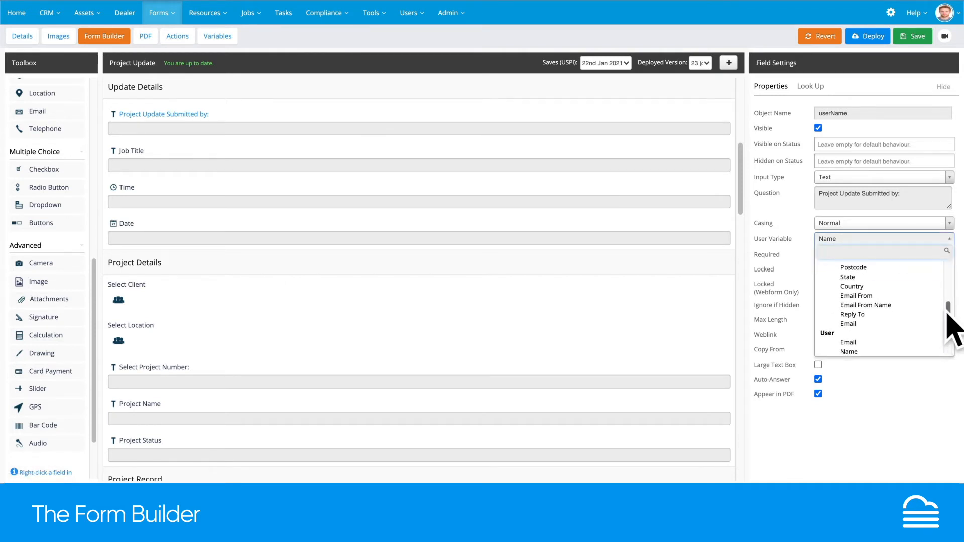
drag(951, 314, 951, 333)
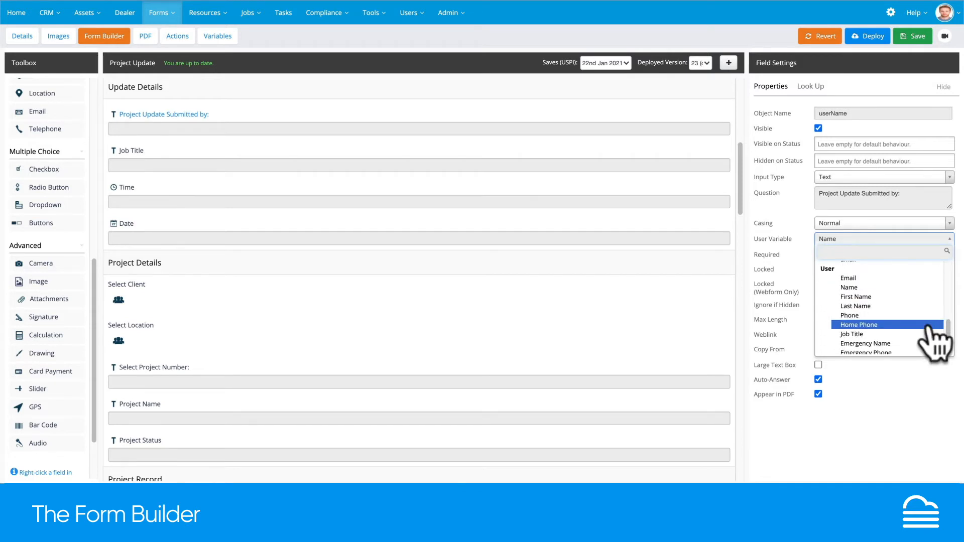
drag(950, 331, 949, 342)
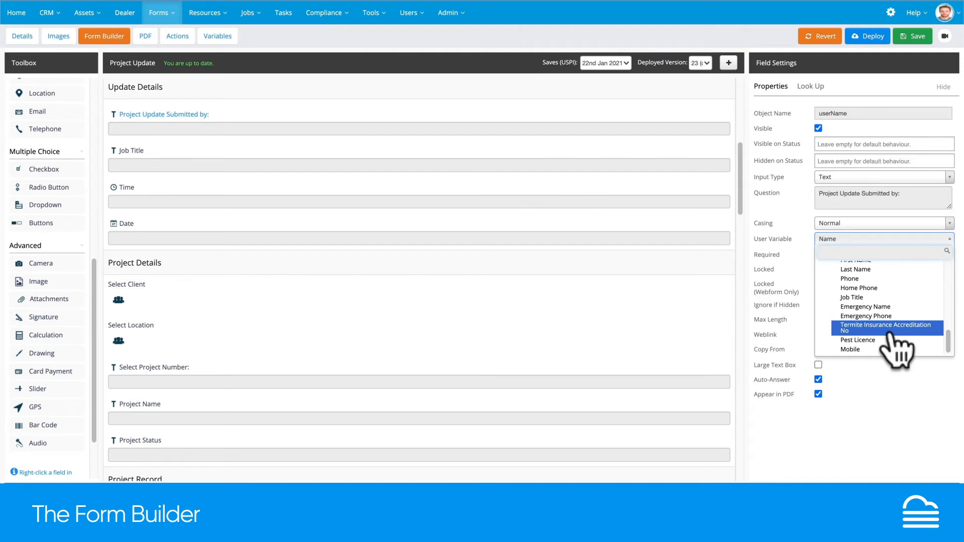
scroll(896, 351, up, 8)
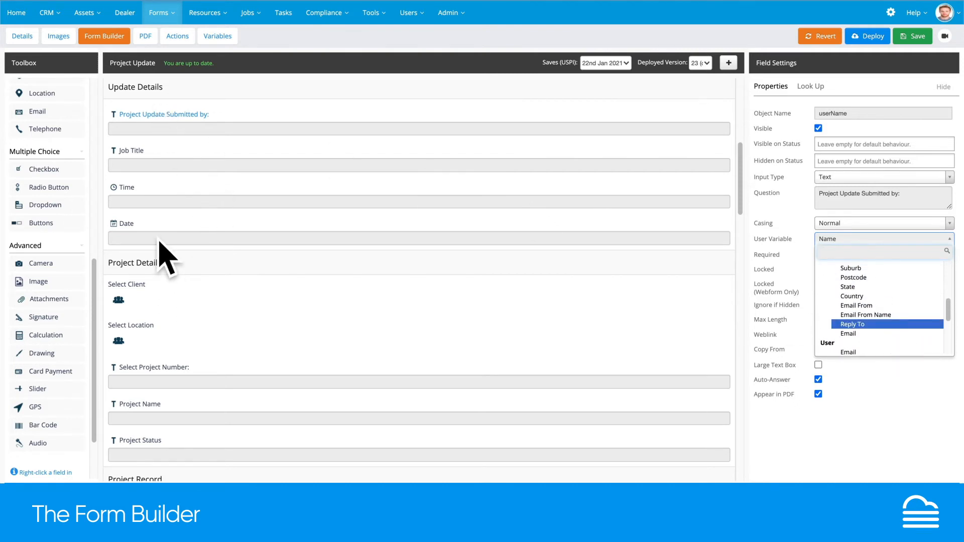
Step: Review the properties of the "Project Update Submitted by:", Job Title, Time and Date fields, including their user variable and auto-answer settings
click(151, 117)
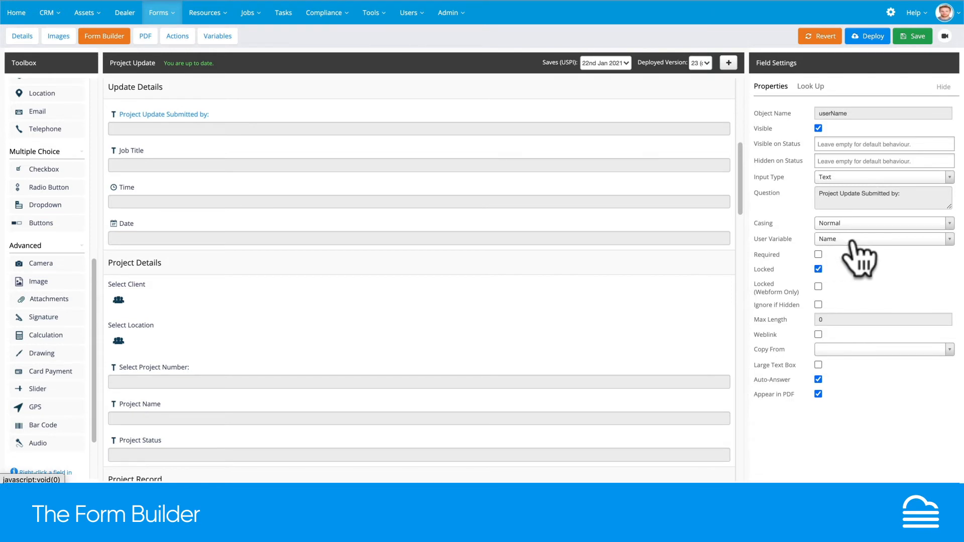
click(132, 150)
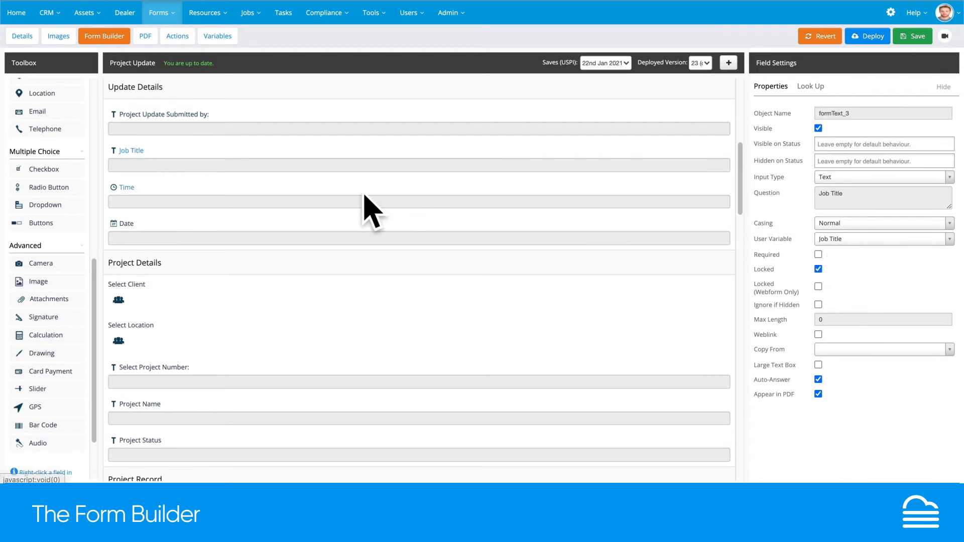
click(121, 190)
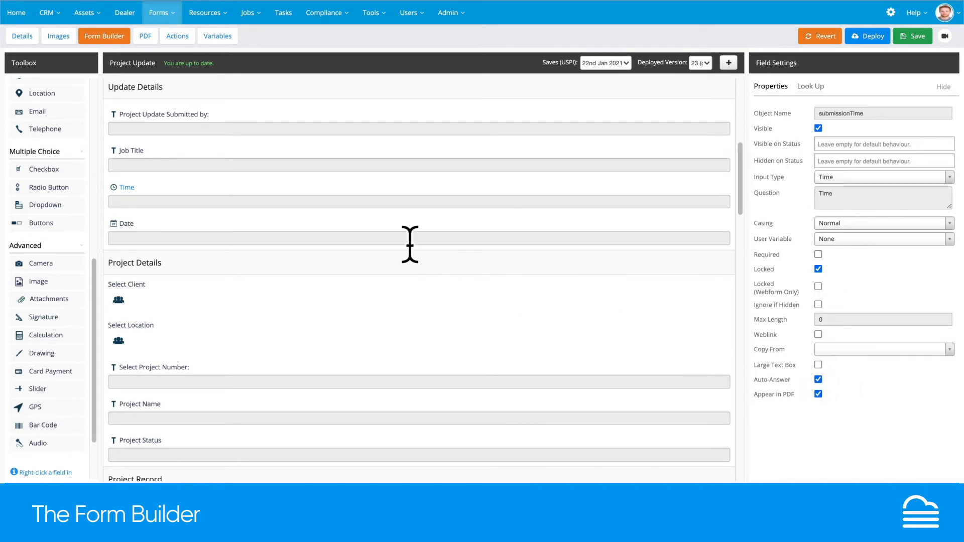
click(128, 224)
scroll(183, 127, up, 3)
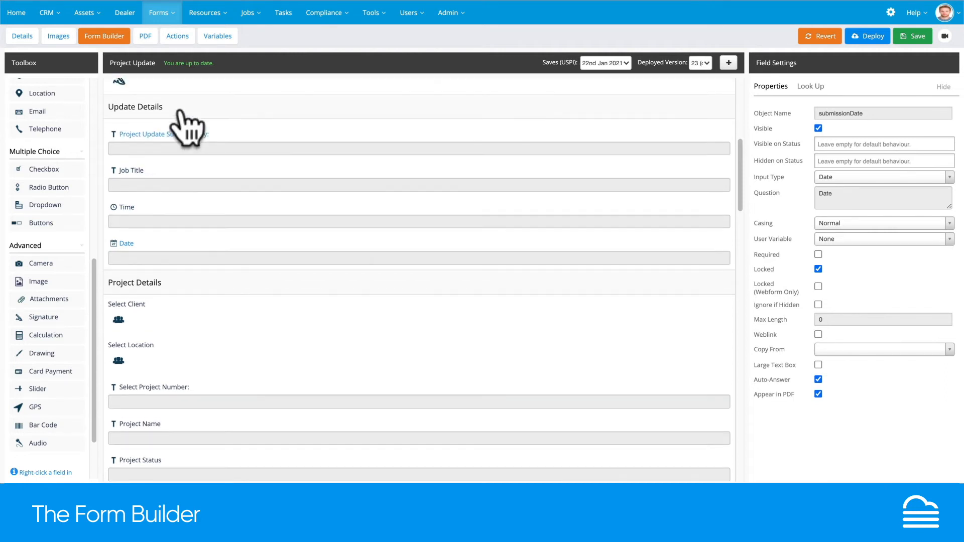
scroll(184, 128, down, 2)
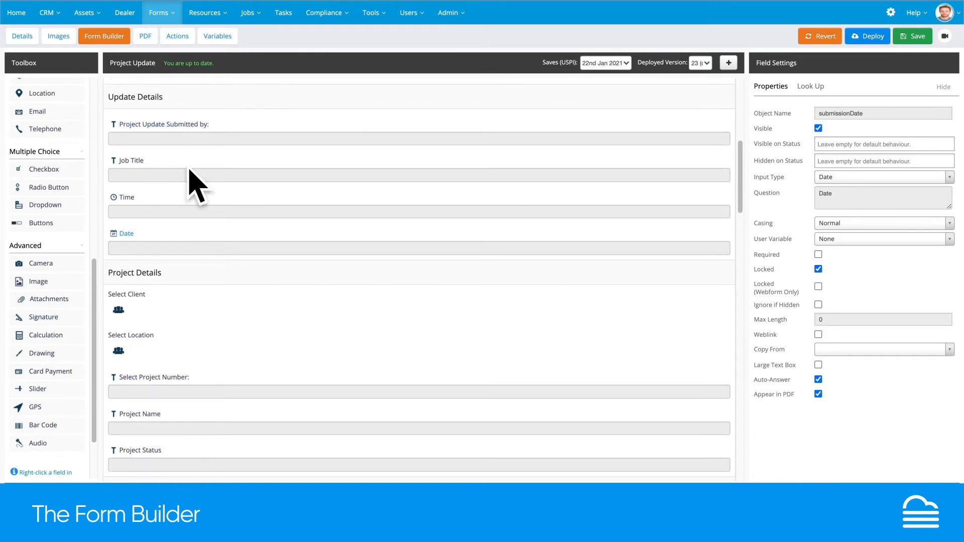
Step: Look through the company details offered as user variables for the "Project Update Submitted by:" field
click(160, 129)
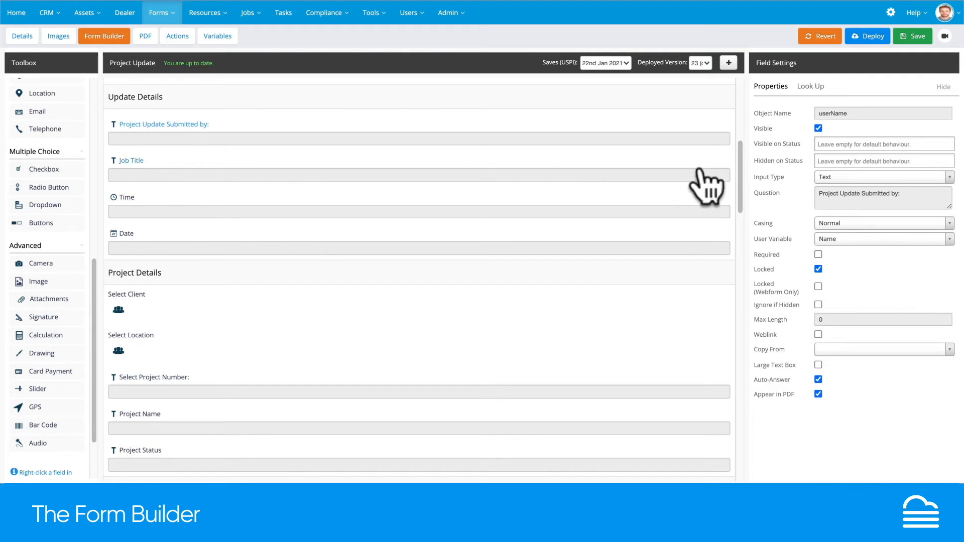
click(842, 241)
scroll(948, 307, up, 1)
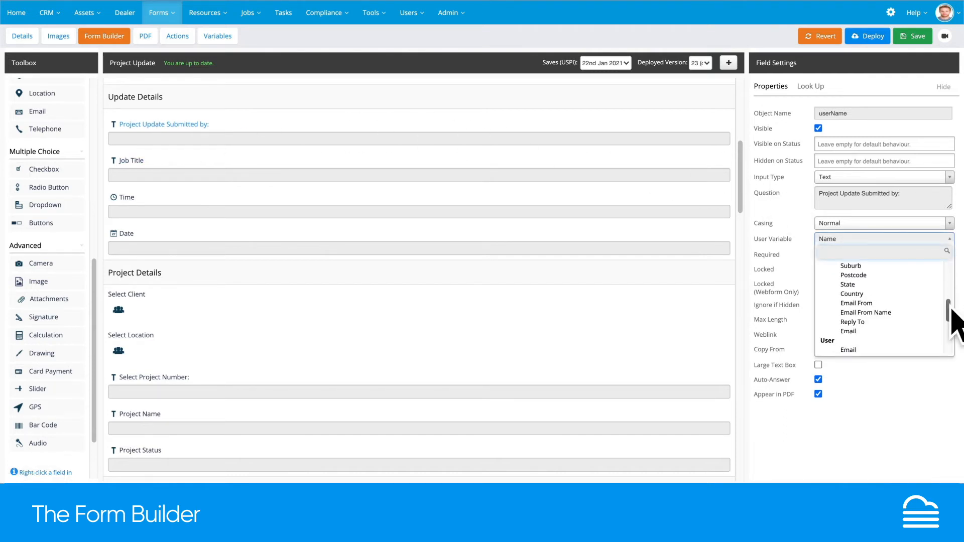
drag(950, 311, 945, 288)
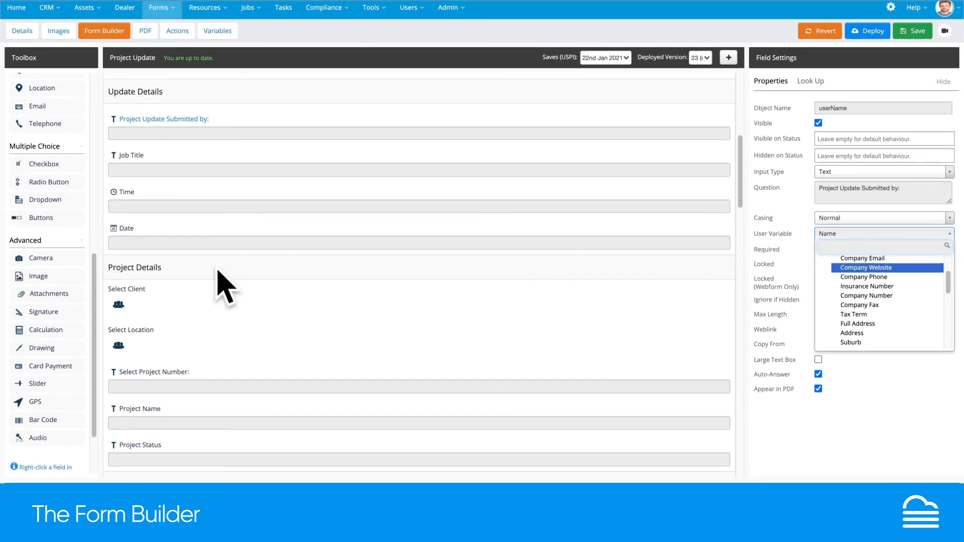
Step: Inspect the Select Client field's properties and bring the CRM elements of the toolbox into view
click(130, 298)
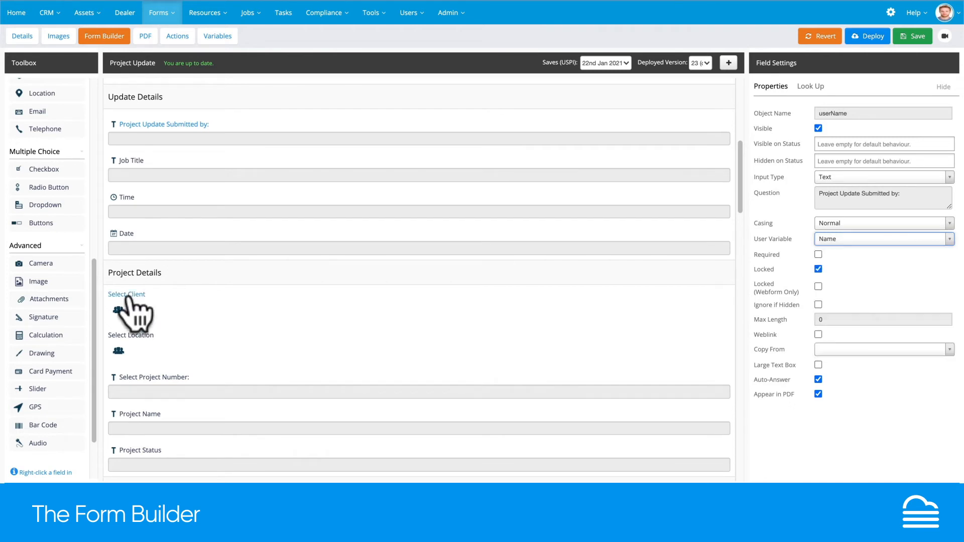
click(122, 296)
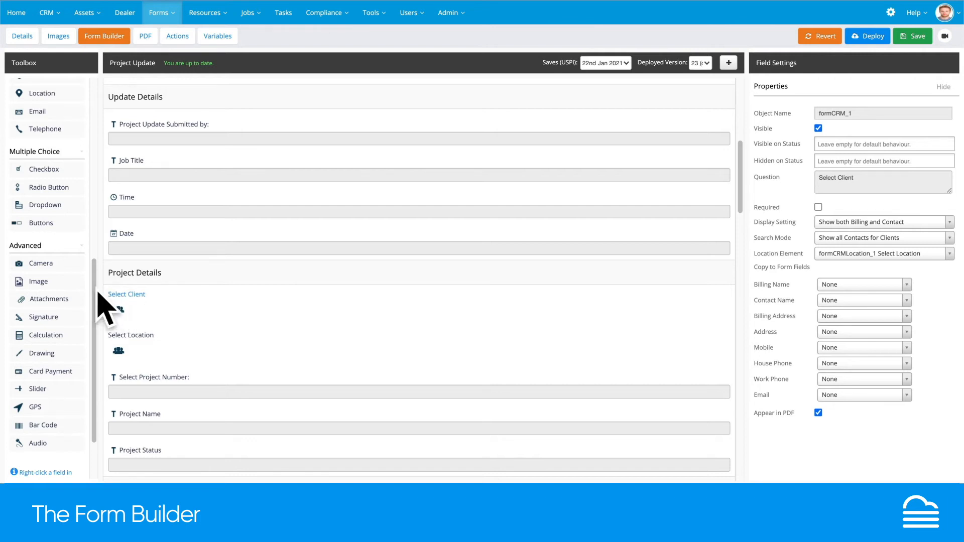
drag(96, 289, 90, 123)
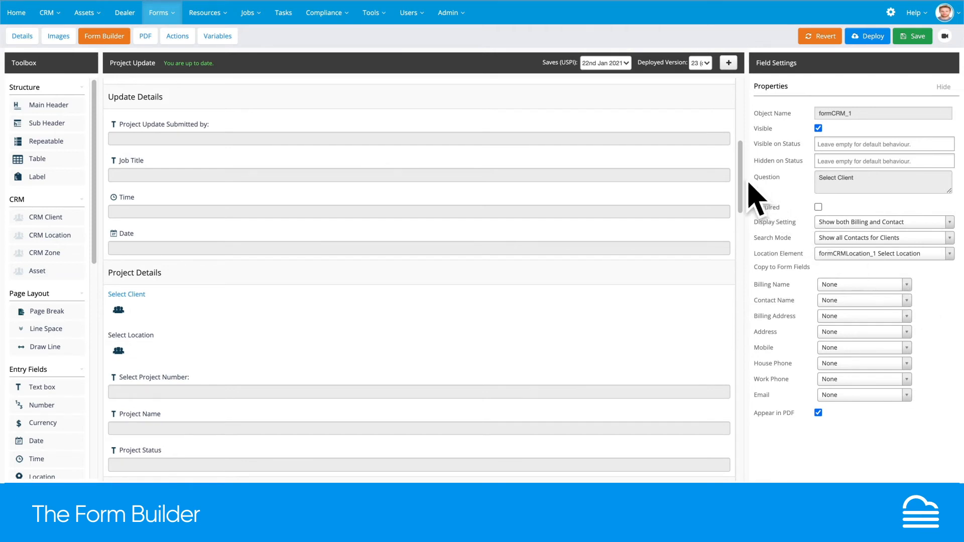
Step: Set the lookup source of the "Select Project Number:" field to projects
scroll(741, 197, down, 2)
scroll(741, 197, down, 4)
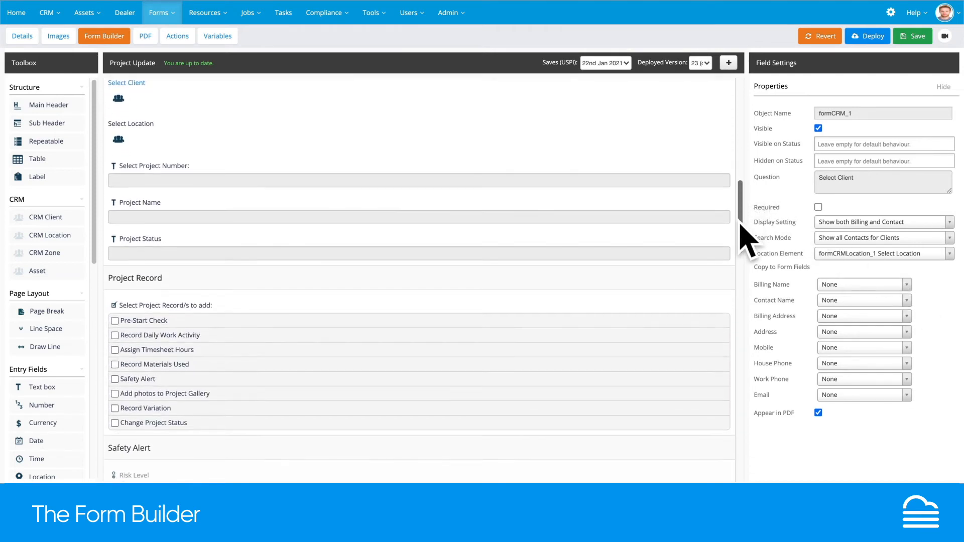
click(160, 170)
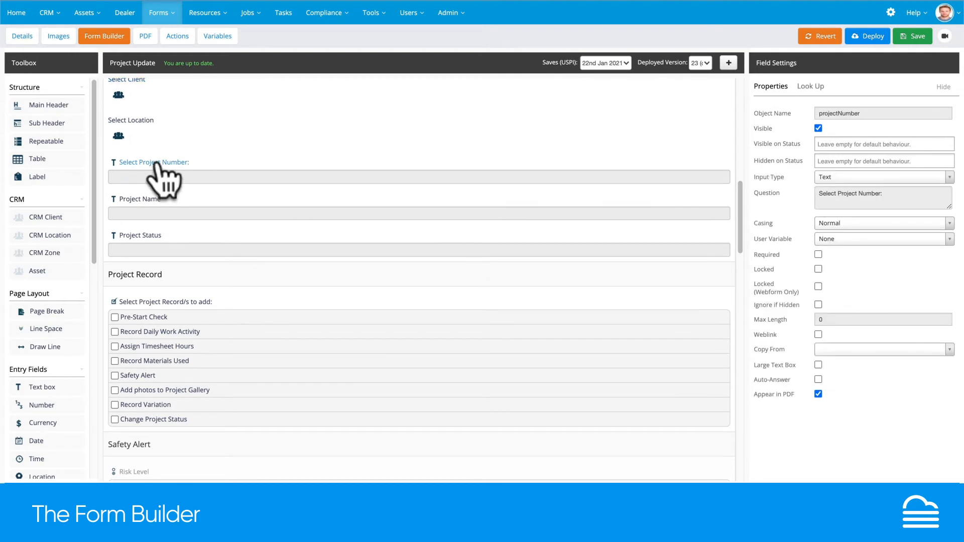
click(167, 14)
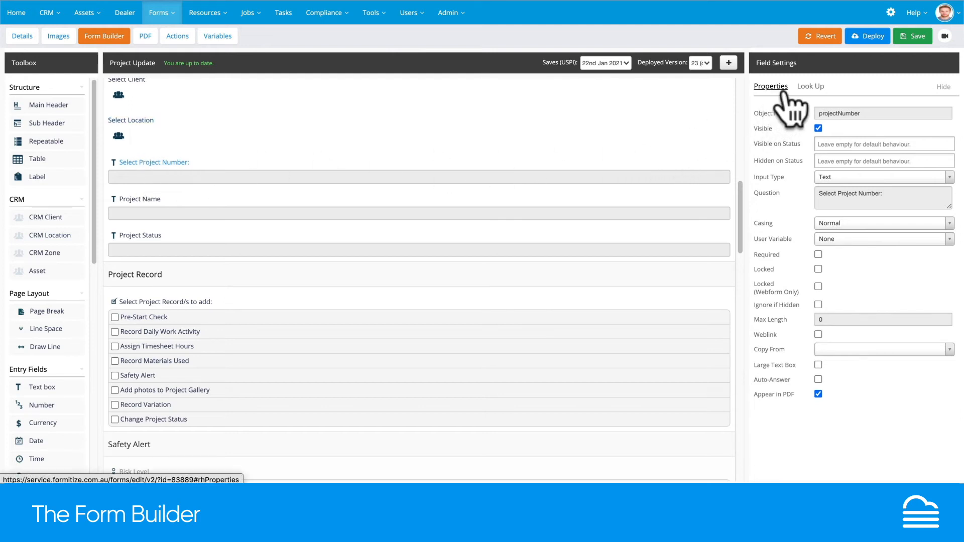
click(810, 87)
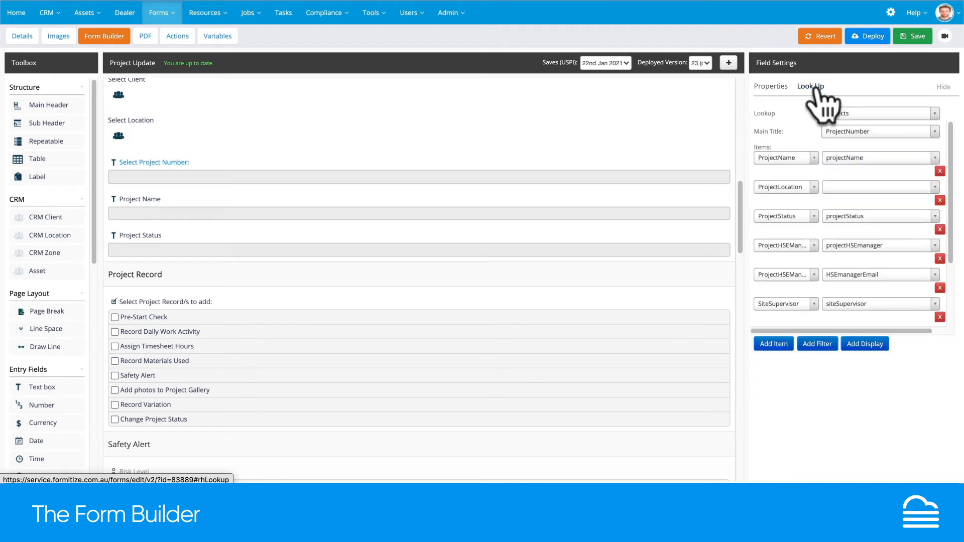
click(860, 113)
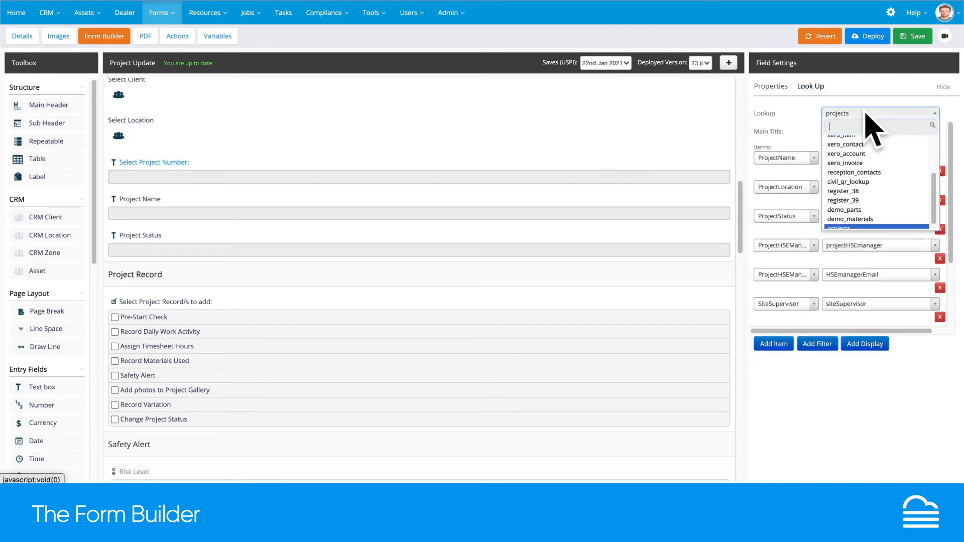
scroll(903, 180, down, 3)
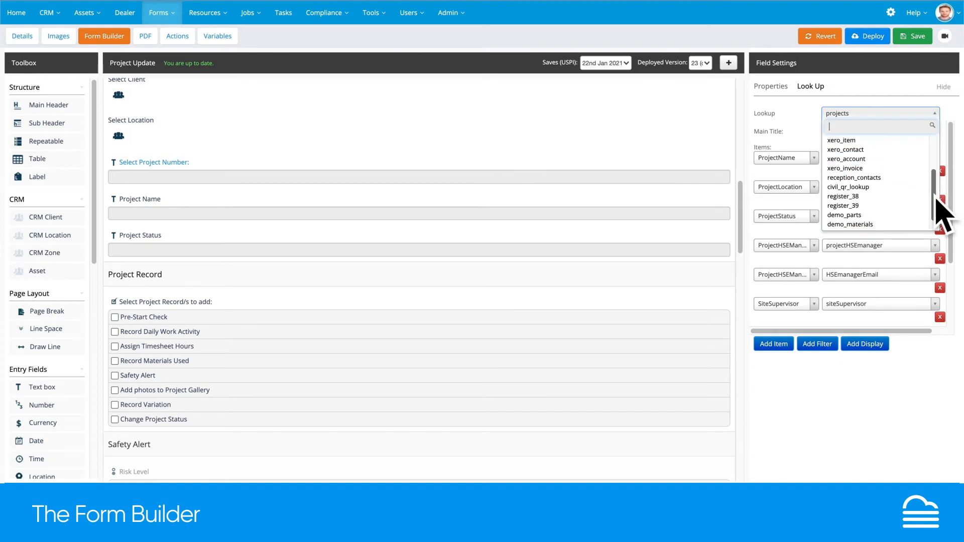
scroll(938, 198, up, 3)
drag(932, 154, 937, 210)
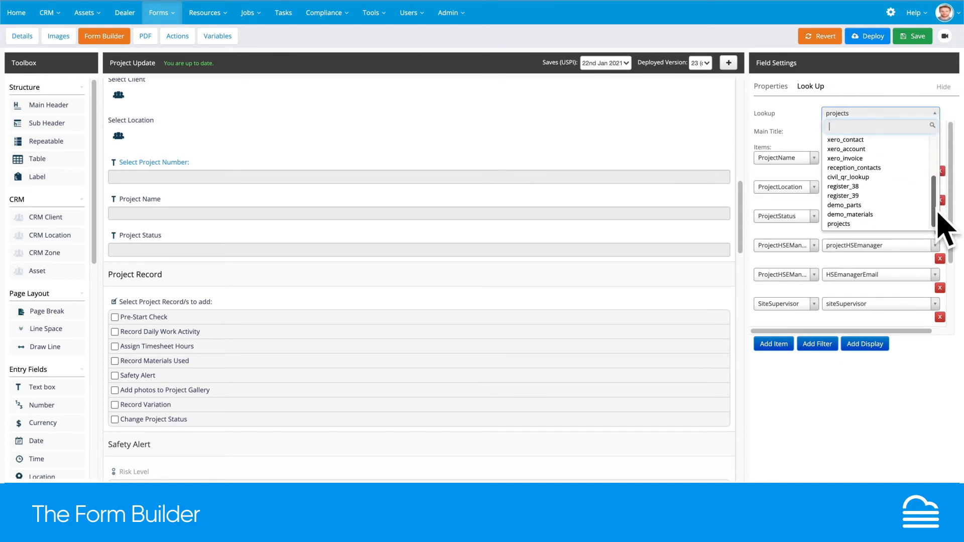
click(857, 224)
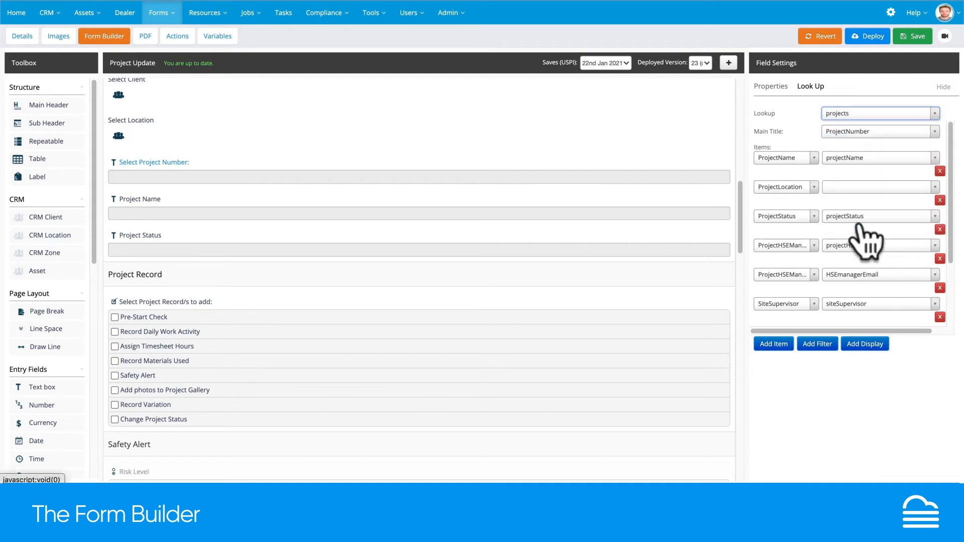
Step: Choose ProjectNumber as the lookup's main title and review which form fields its items fill
click(836, 131)
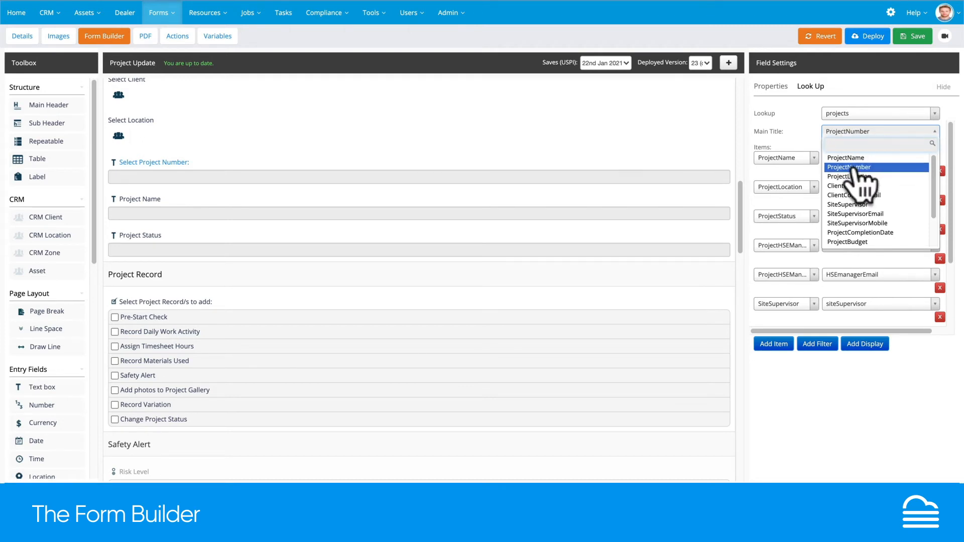
click(856, 168)
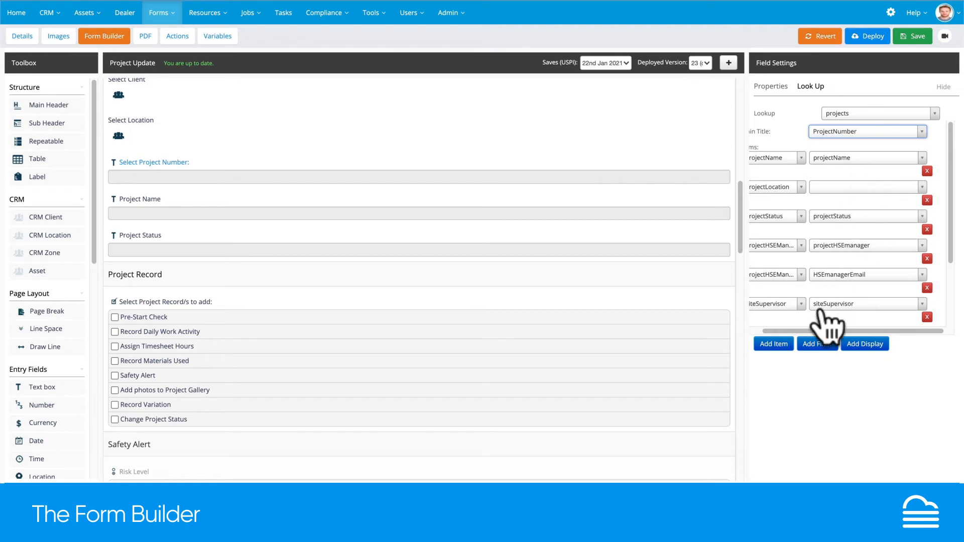
drag(809, 331, 757, 331)
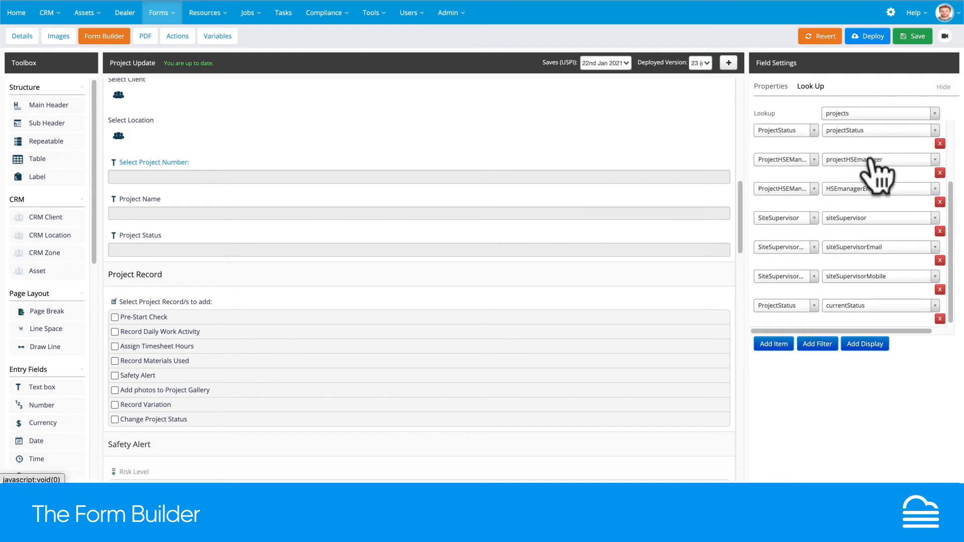
scroll(870, 160, up, 4)
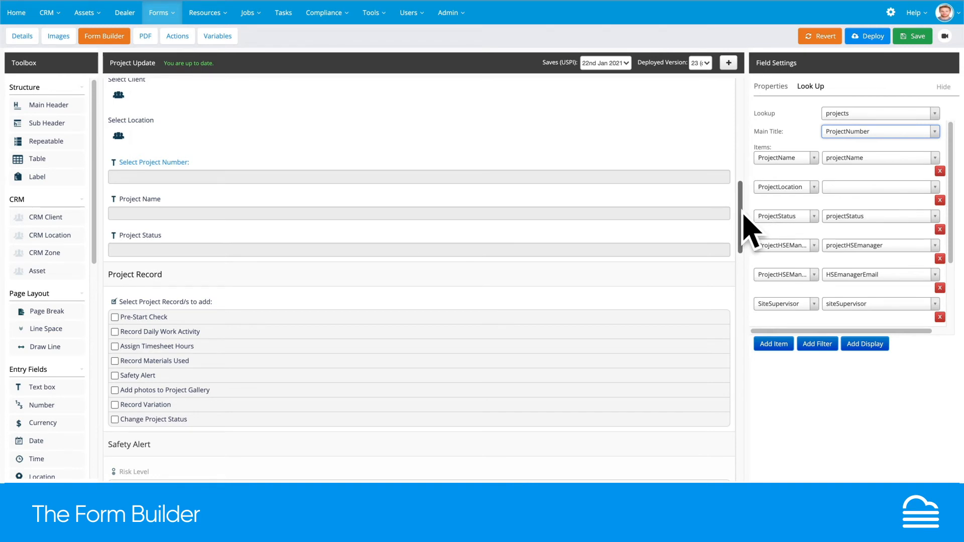
Step: Add a Table to the form between the Authorised Signature field and the Record Daily Work Activity header
scroll(744, 216, down, 6)
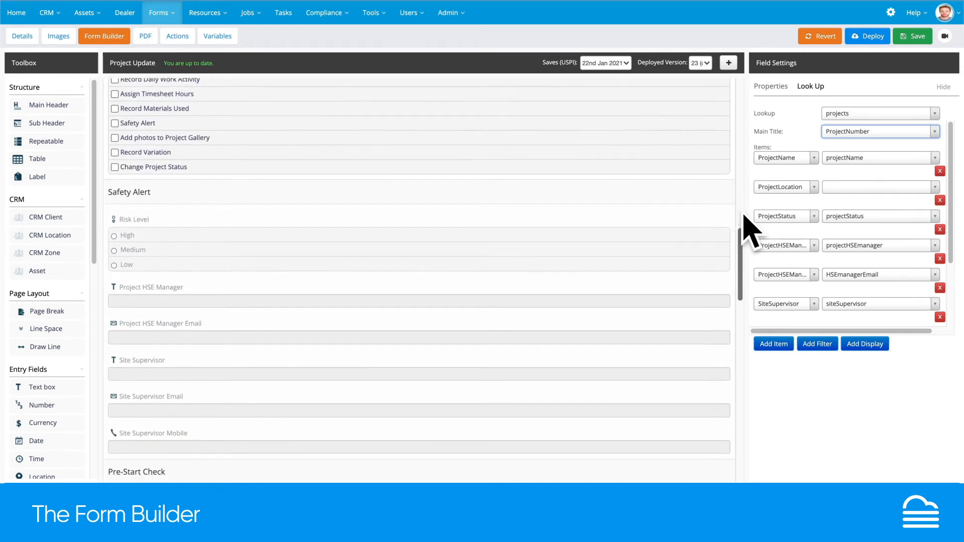
scroll(743, 216, down, 2)
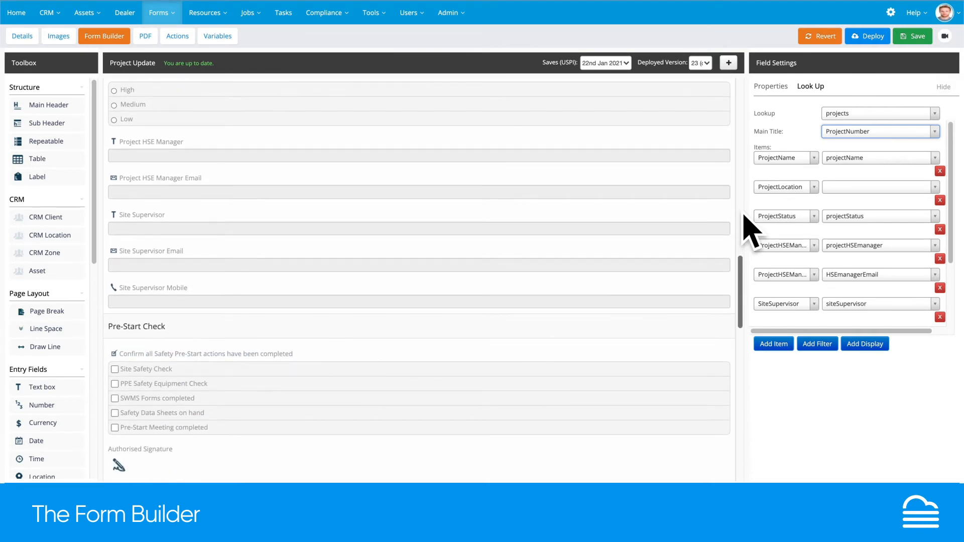
scroll(744, 216, up, 1)
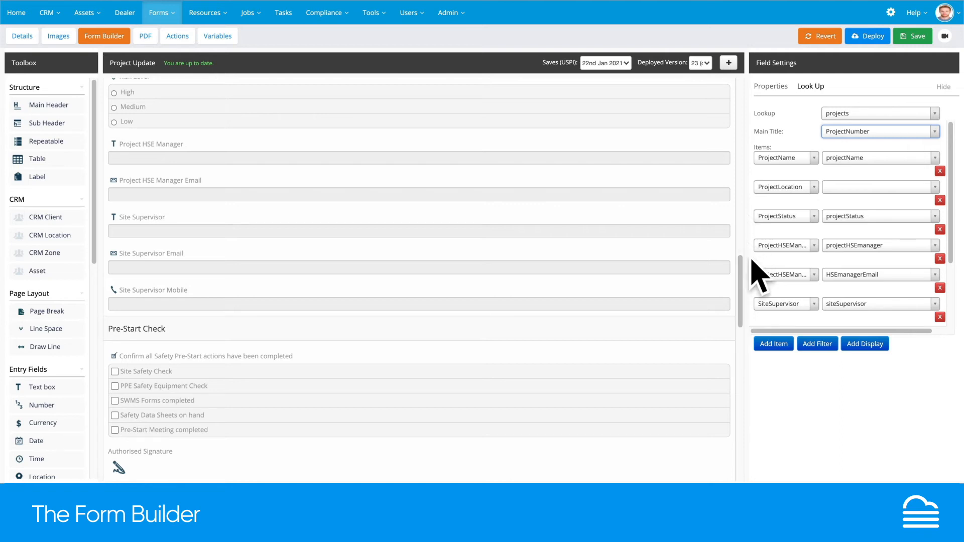
scroll(743, 269, down, 1)
drag(744, 271, 757, 344)
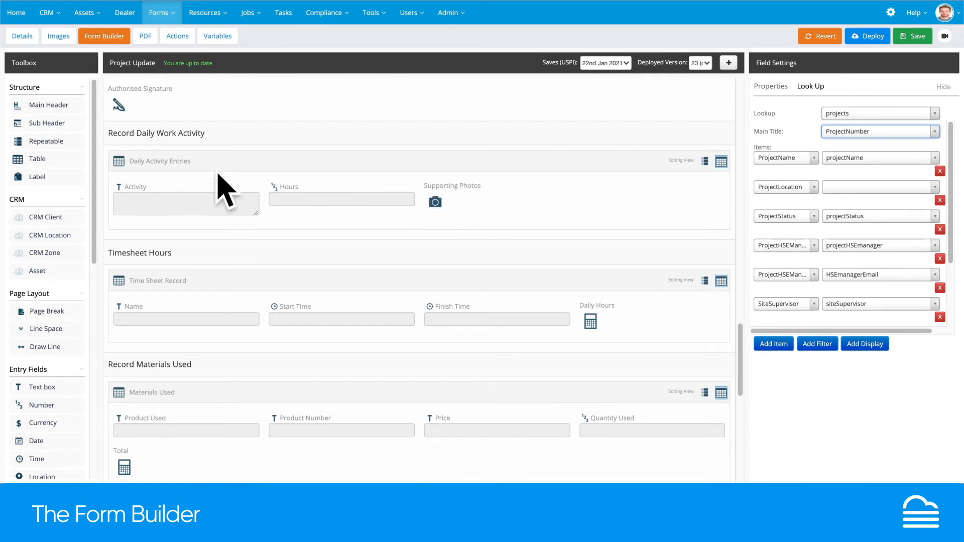
drag(40, 161, 159, 143)
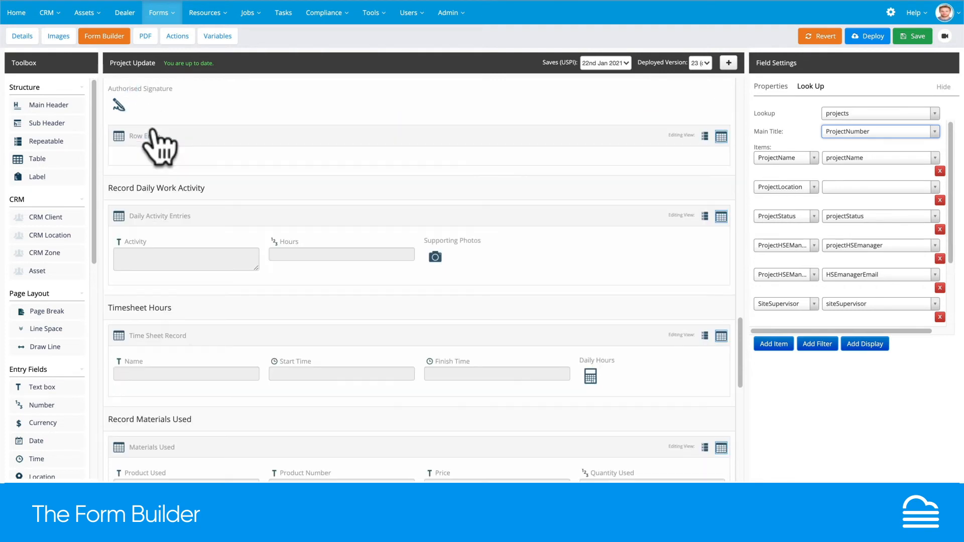
Step: Add a Text box, a Number field and a Camera field side by side in the new Row Entry table
click(149, 150)
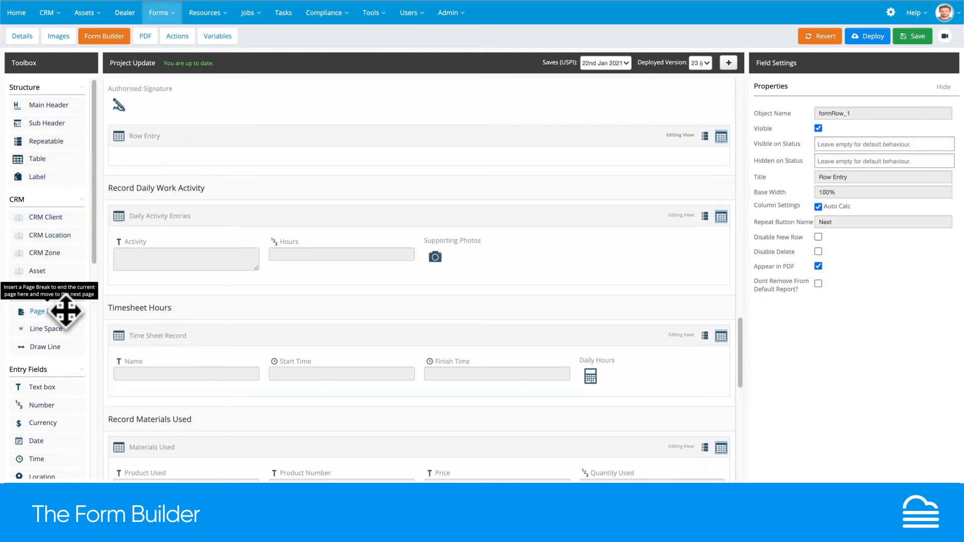
drag(43, 391, 161, 189)
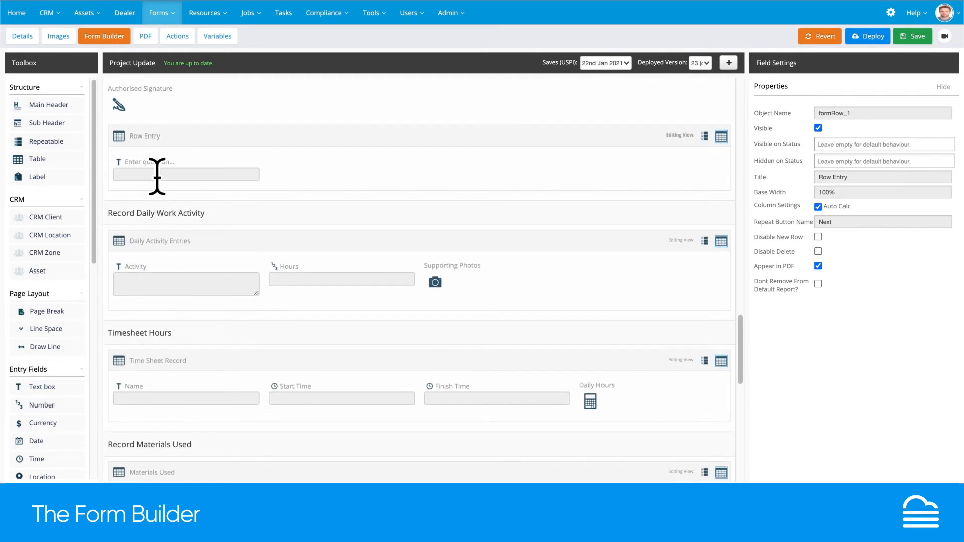
drag(52, 411, 291, 170)
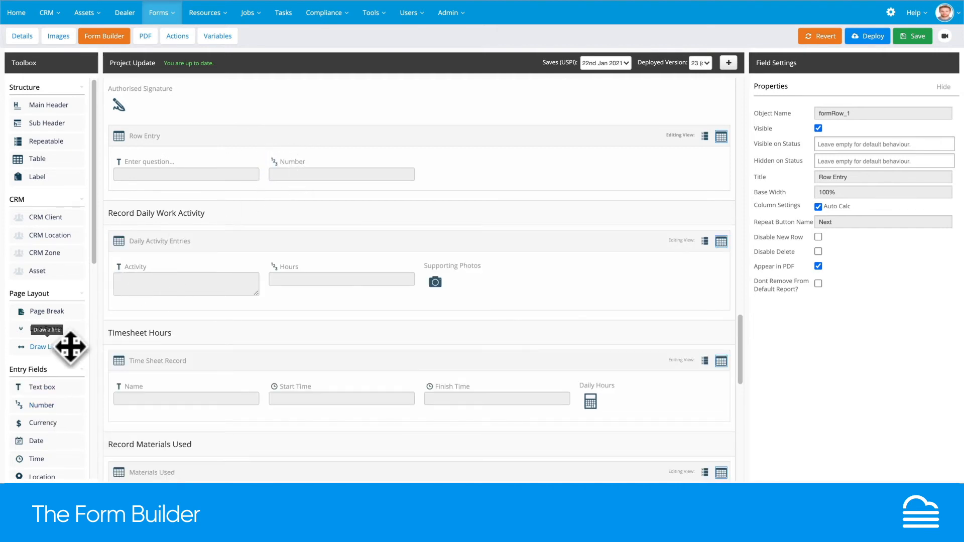
mouse_move(95, 251)
mouse_down()
mouse_move(92, 384)
mouse_move(77, 393)
mouse_up()
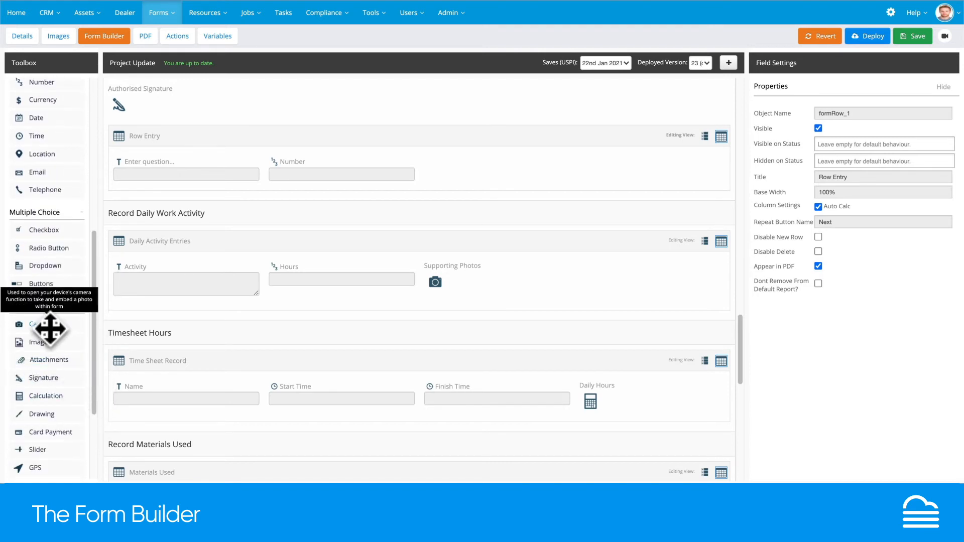
mouse_move(50, 326)
mouse_down()
mouse_move(254, 233)
mouse_move(454, 193)
mouse_up()
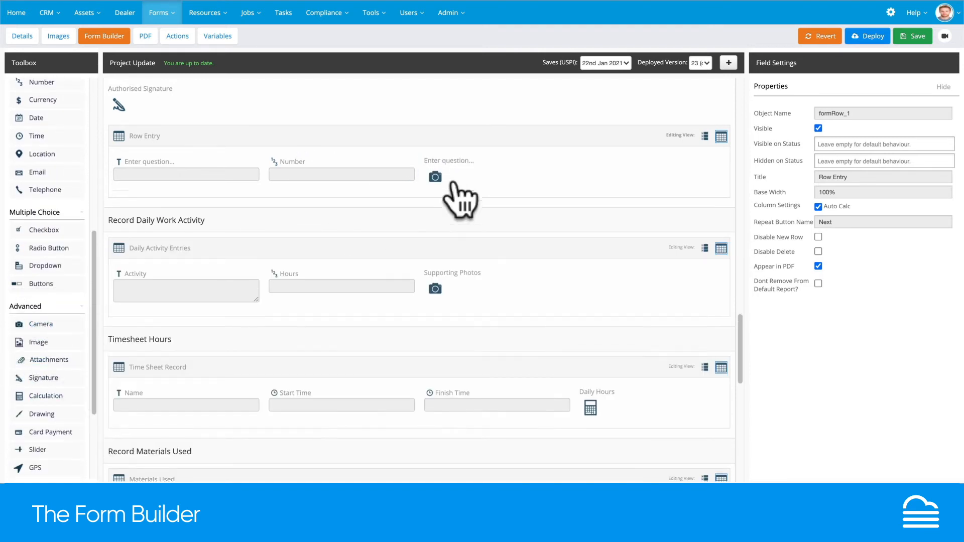
drag(95, 248, 128, 178)
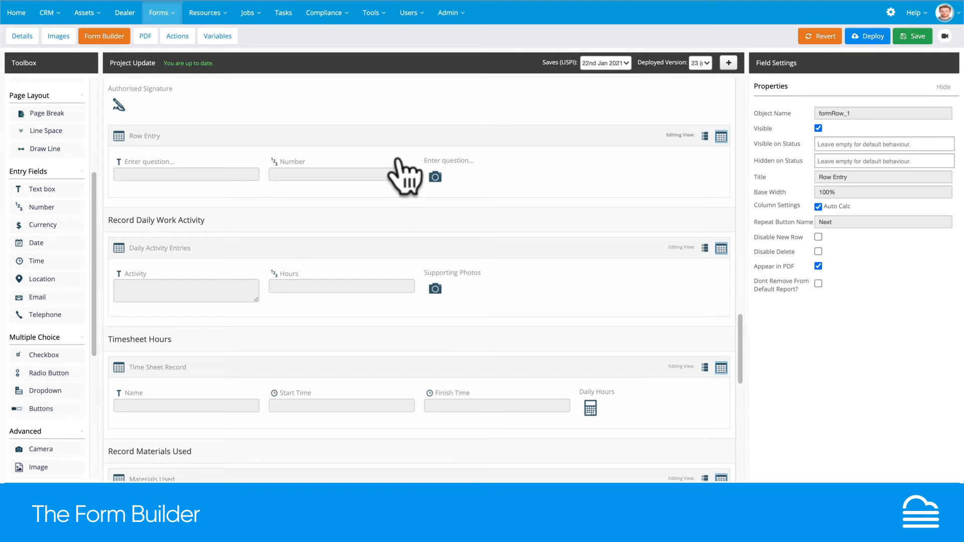
Step: Leave the form builder for the Project Update form's details page, discarding the unsaved changes
scroll(404, 175, down, 1)
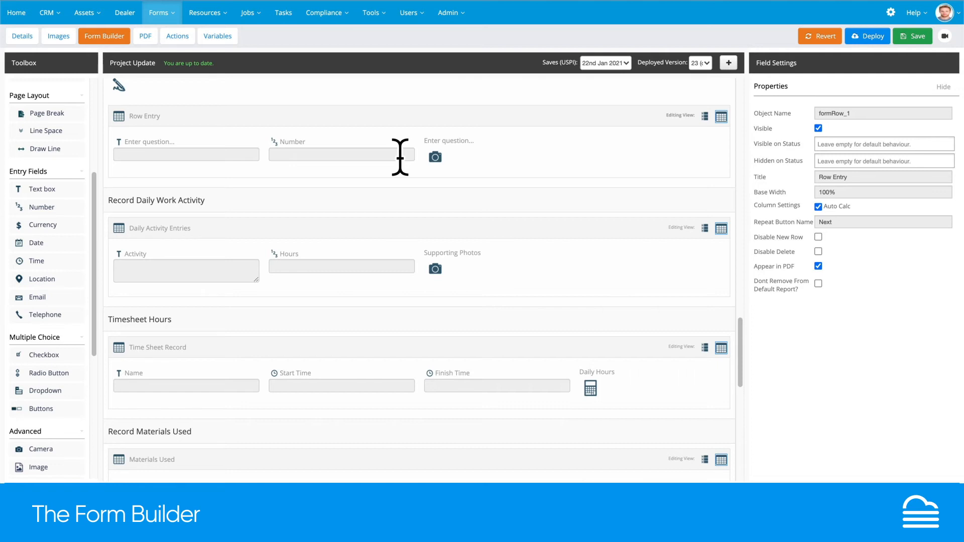
scroll(400, 158, up, 3)
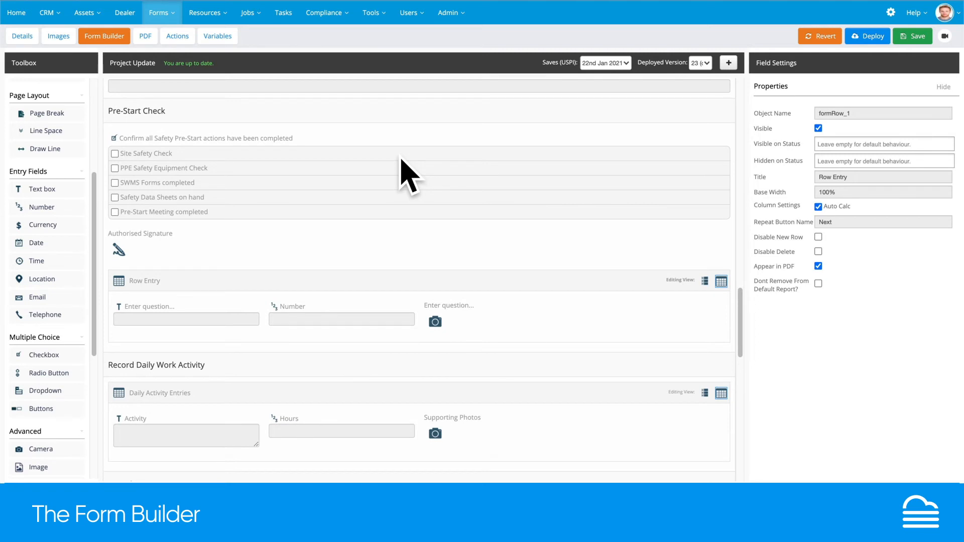
scroll(407, 176, up, 6)
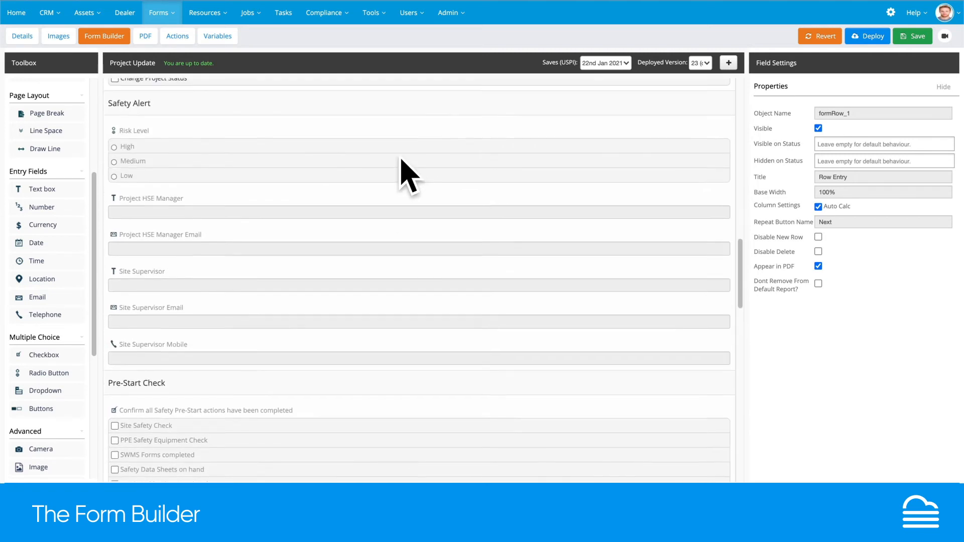
scroll(407, 176, up, 3)
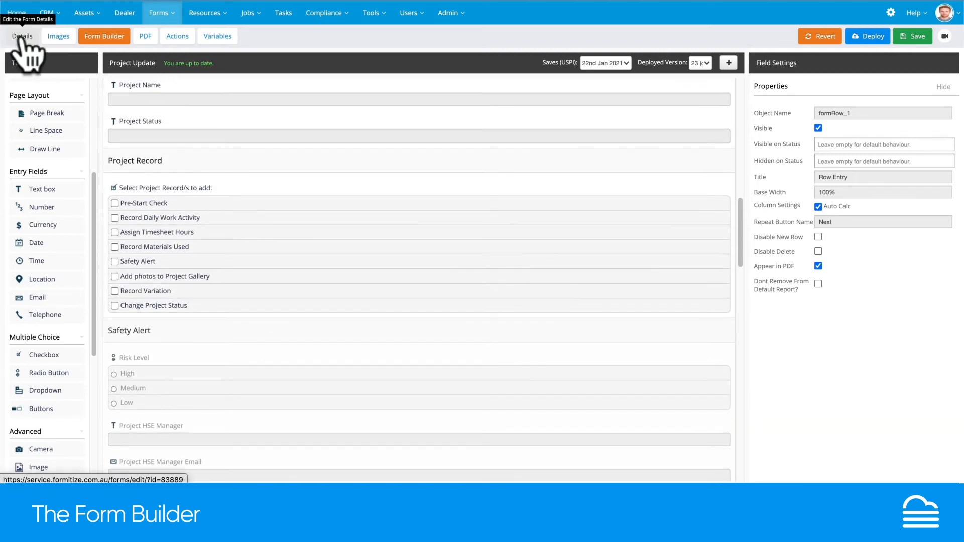
click(23, 38)
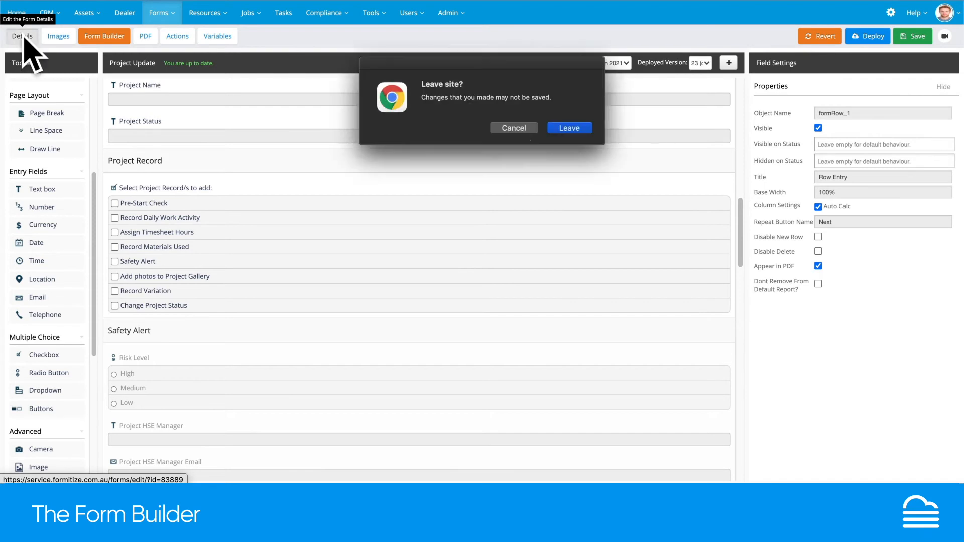
click(585, 129)
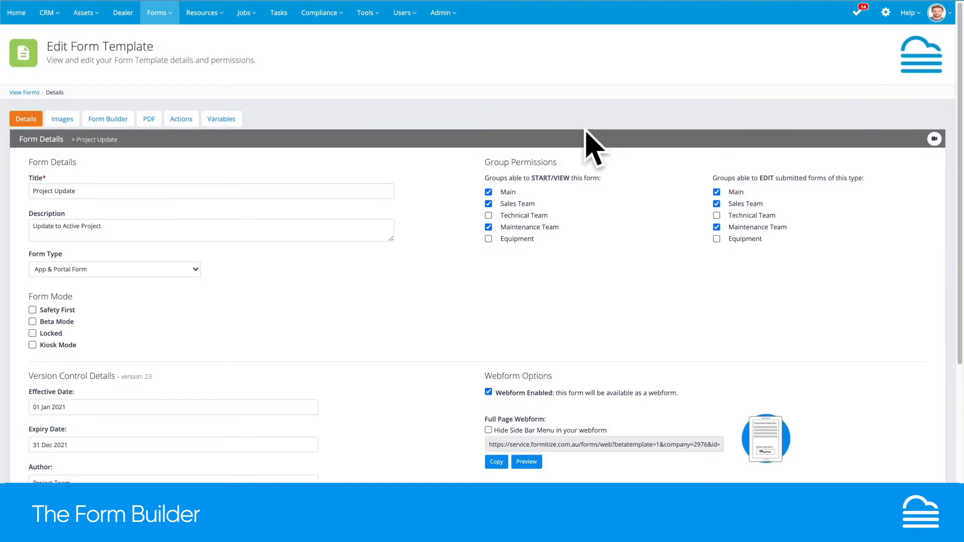
Step: Preview the full page webform and examine its Update Details and Project Details sections
scroll(564, 301, down, 3)
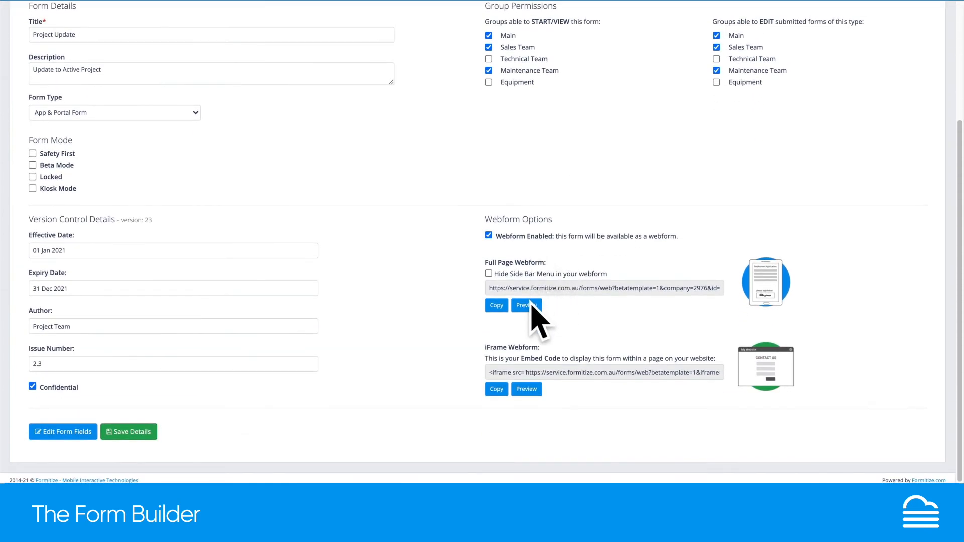
click(532, 307)
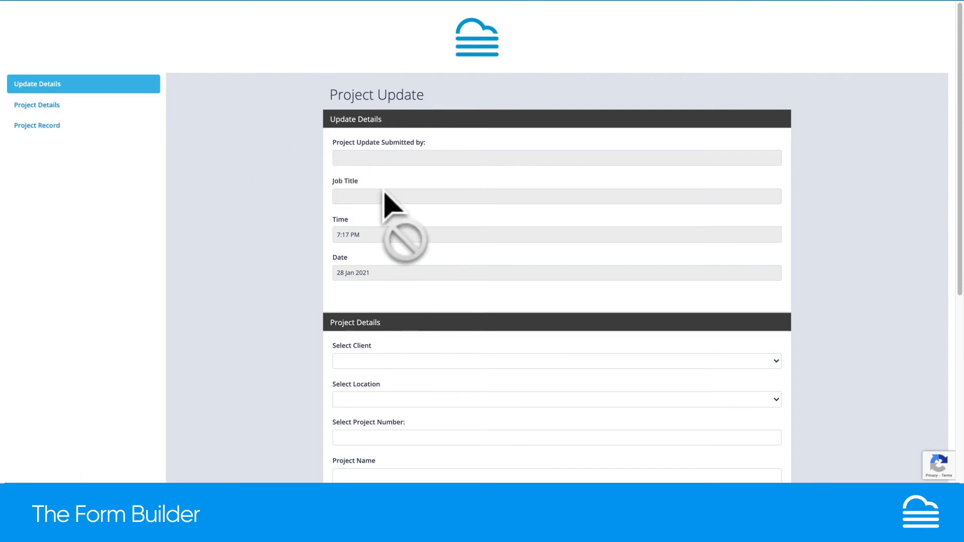
scroll(384, 190, down, 1)
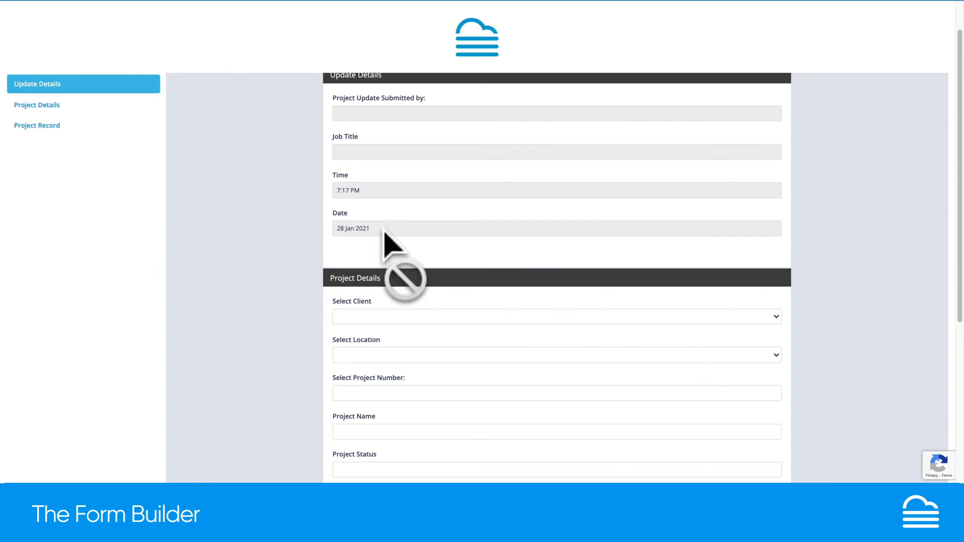
scroll(386, 240, up, 1)
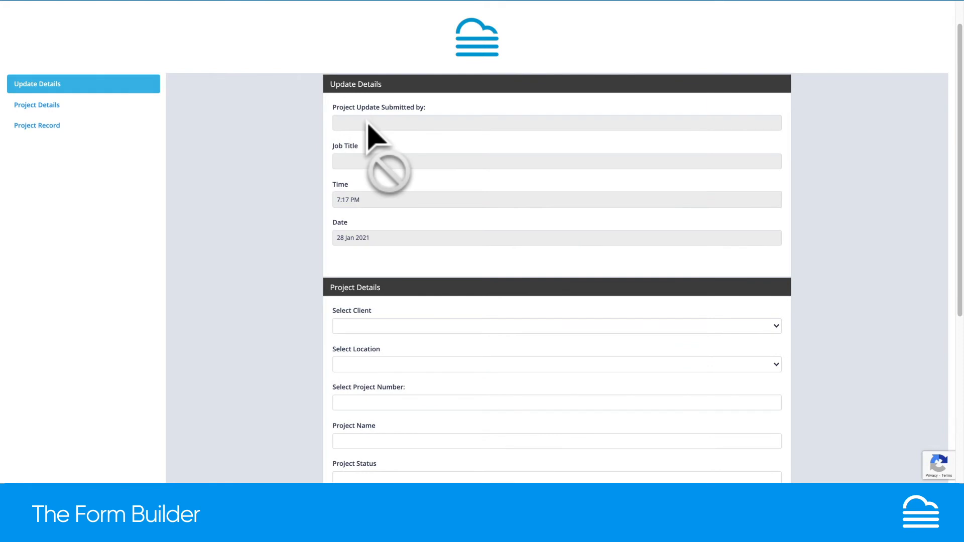
scroll(373, 153, down, 4)
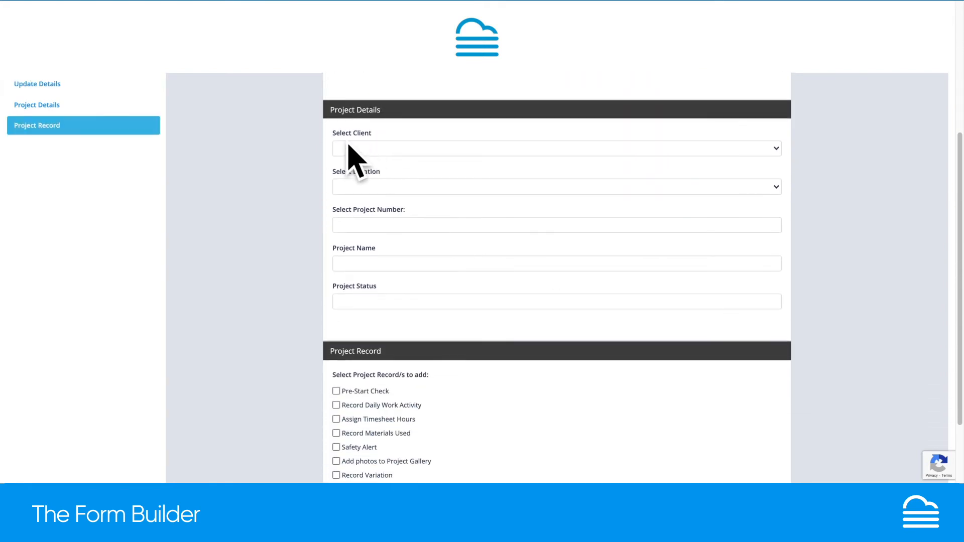
Step: Check the Select Client options in the webform and choose 22991119 as the project number
click(349, 147)
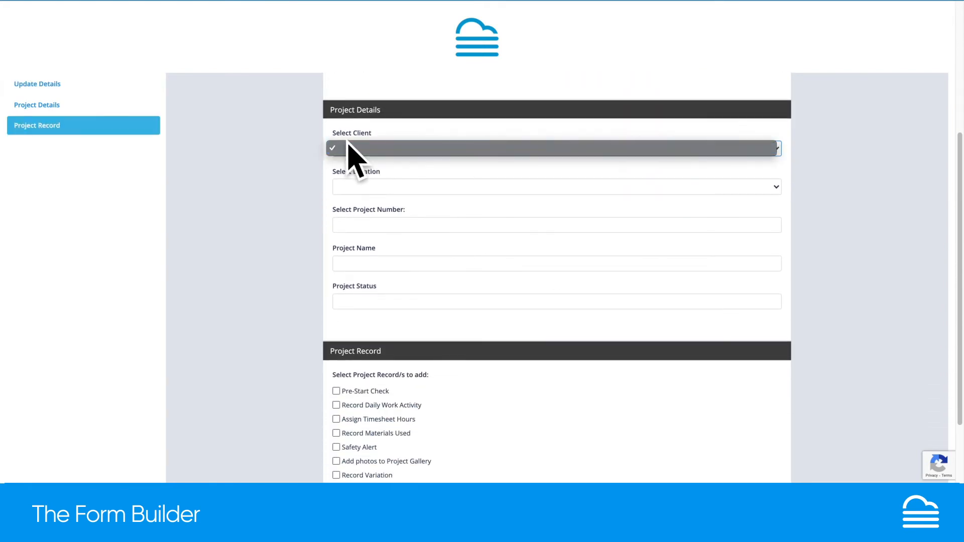
click(324, 157)
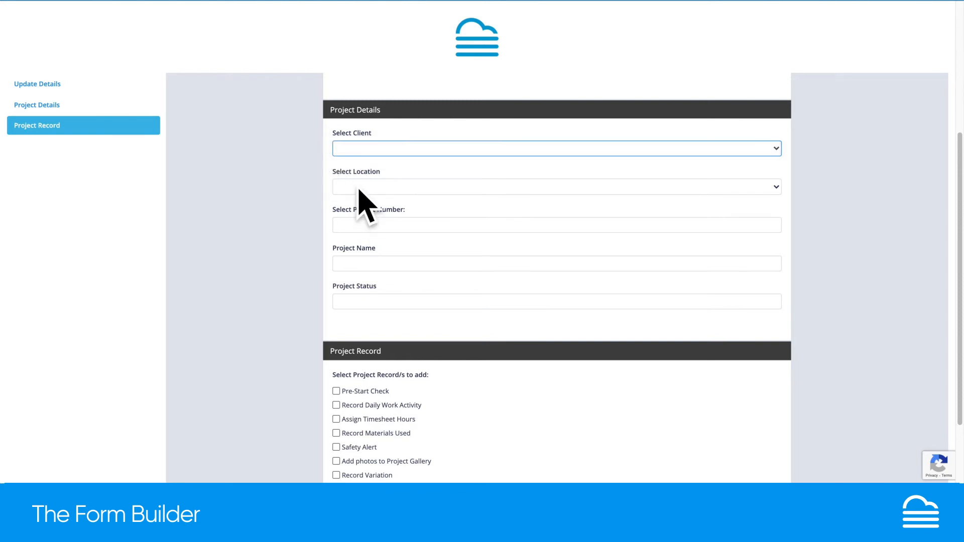
click(358, 226)
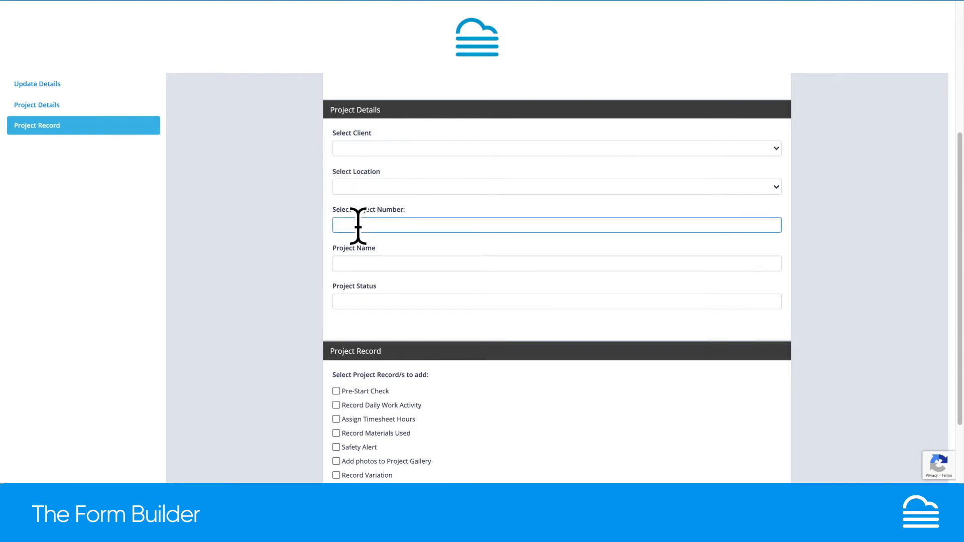
click(358, 226)
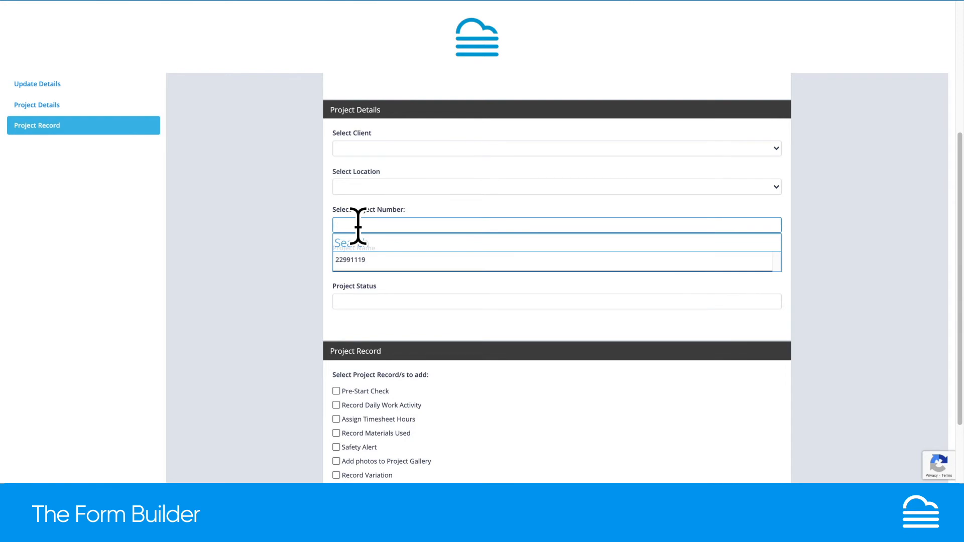
click(360, 260)
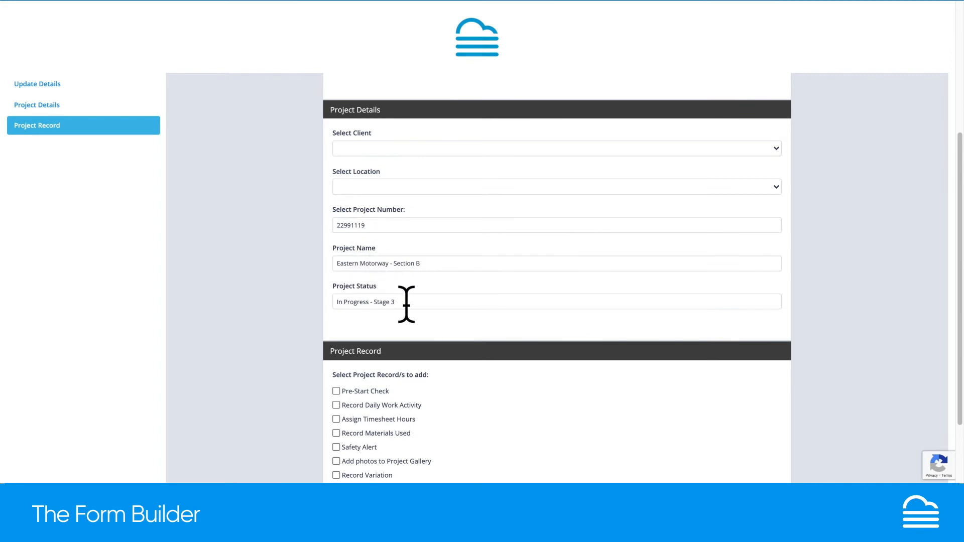
Step: Choose Pre-Start Check and Safety Alert as the project records to add
scroll(406, 305, down, 2)
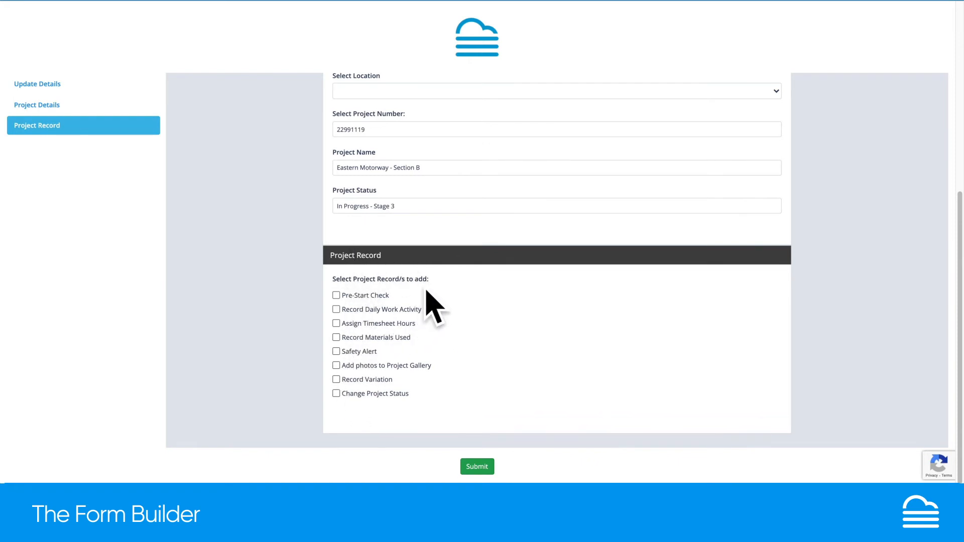
click(337, 296)
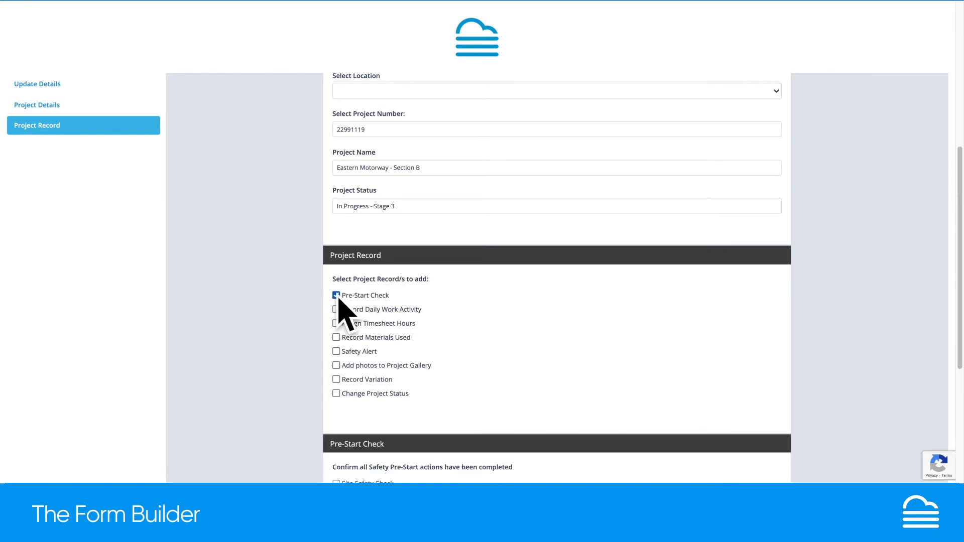
click(336, 352)
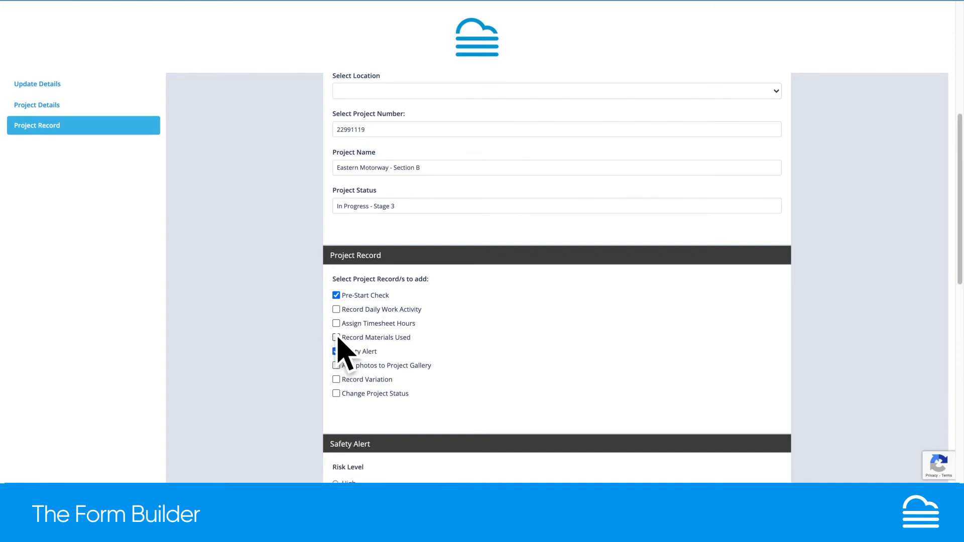
Step: Set the Risk Level in the Safety Alert section to High
scroll(439, 369, down, 5)
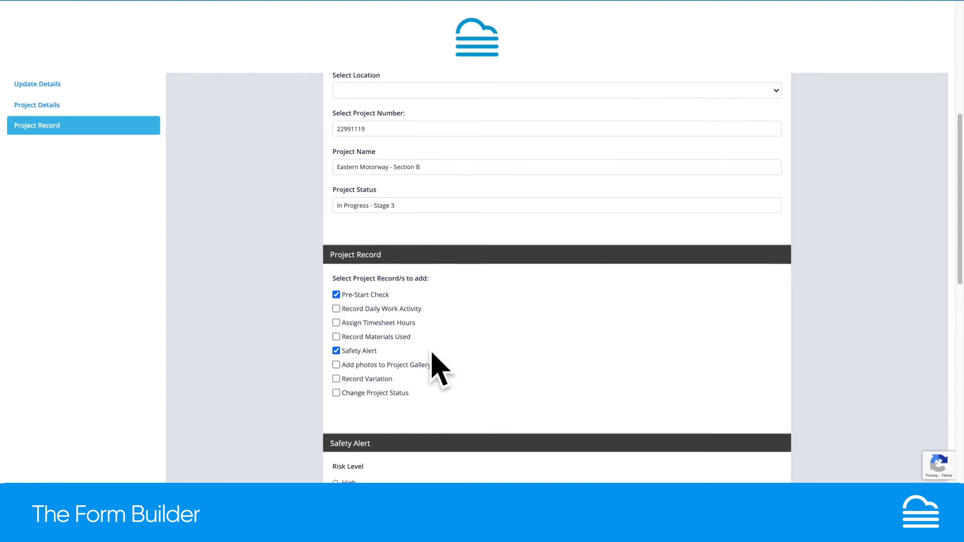
scroll(439, 369, down, 2)
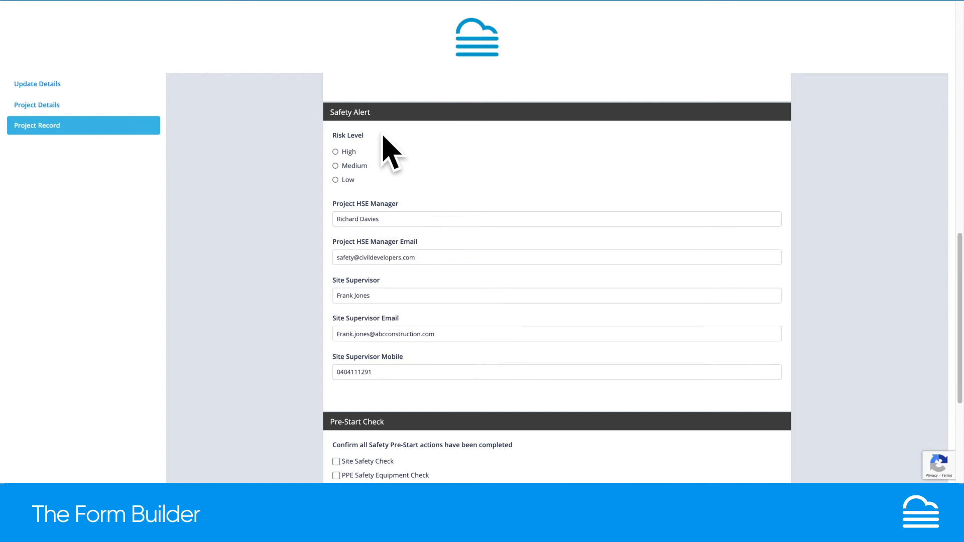
mouse_move(344, 155)
Step: Mark all five safety pre-start actions as completed and draw an authorised signature in the Pre-Start Check section
scroll(496, 289, down, 3)
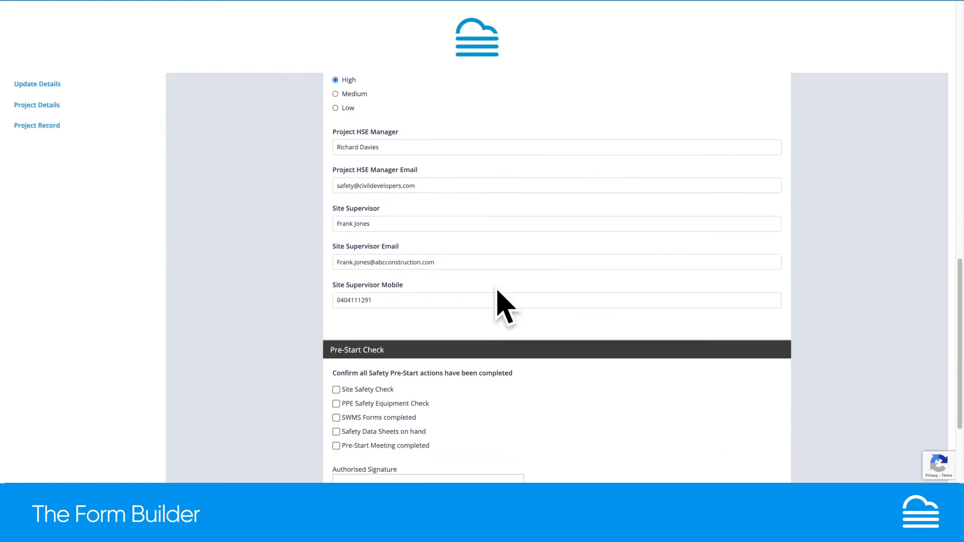
scroll(497, 290, down, 2)
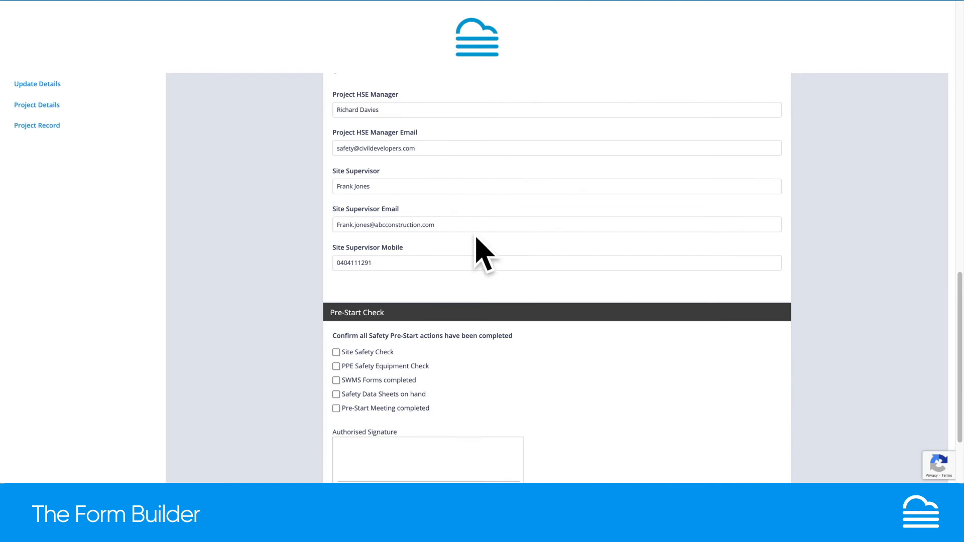
scroll(470, 227, down, 6)
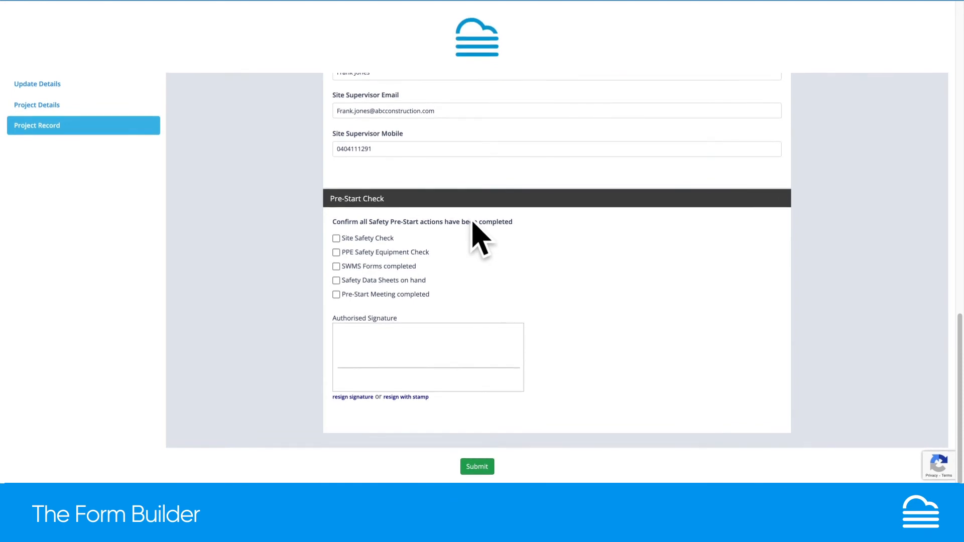
click(336, 239)
click(336, 253)
click(335, 280)
click(336, 294)
scroll(667, 265, up, 1)
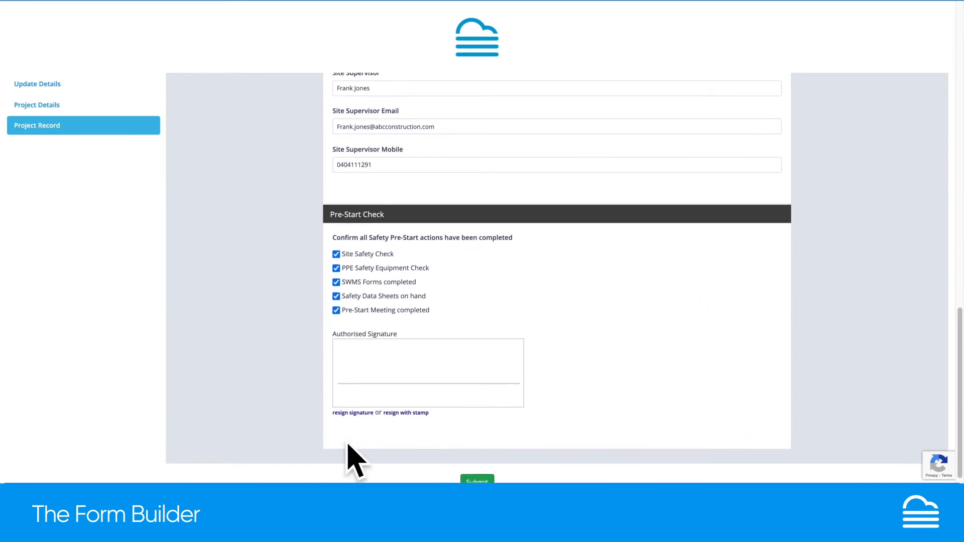
drag(362, 371, 512, 365)
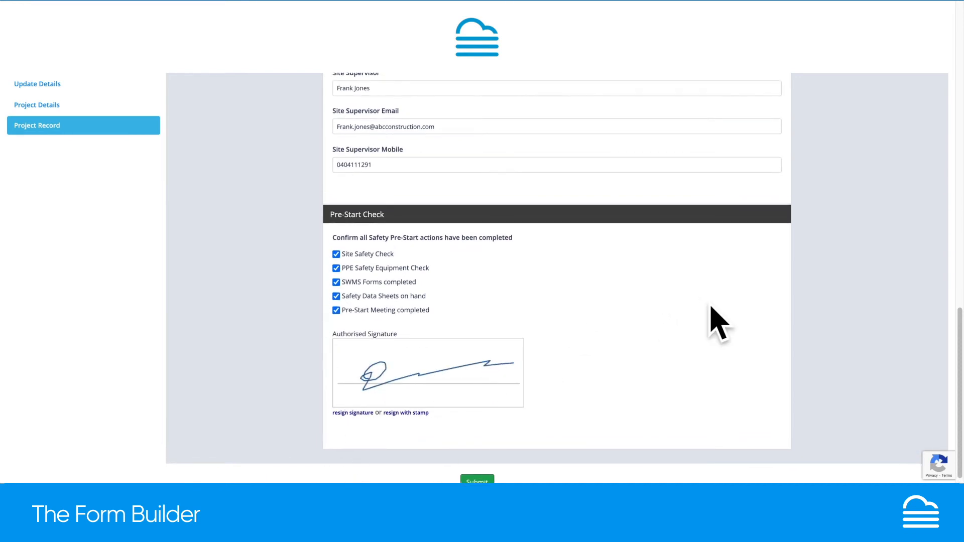
Step: Review the Project Record options and the Safety Alert section of the filled-in webform
scroll(711, 316, up, 8)
scroll(717, 322, up, 5)
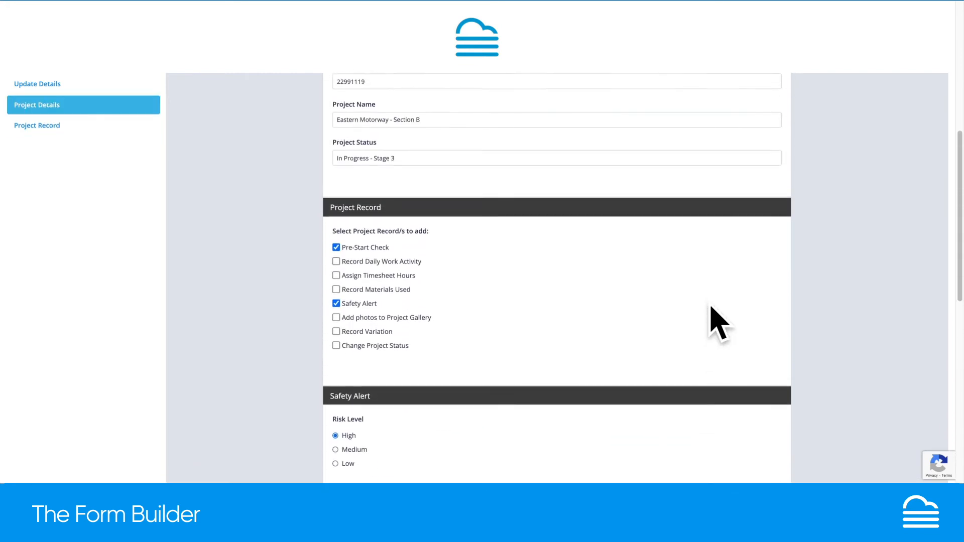
scroll(717, 322, down, 3)
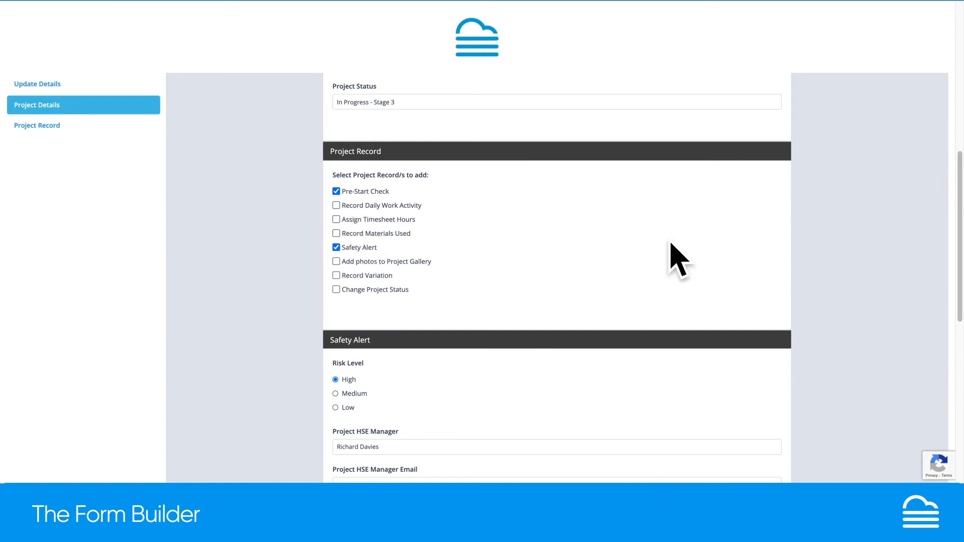
scroll(673, 260, up, 2)
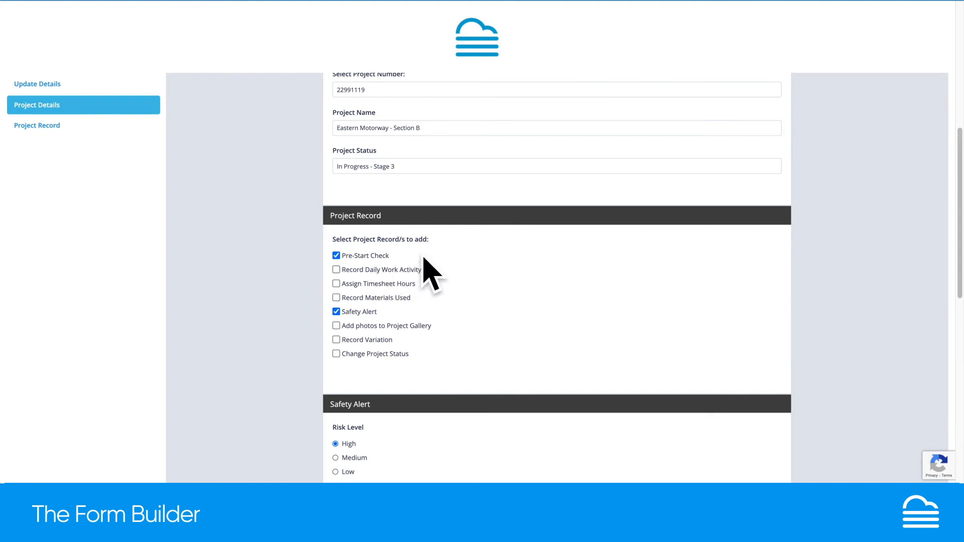
Step: Add Change Project Status to the selected project records and set Update Status to Variations
click(336, 353)
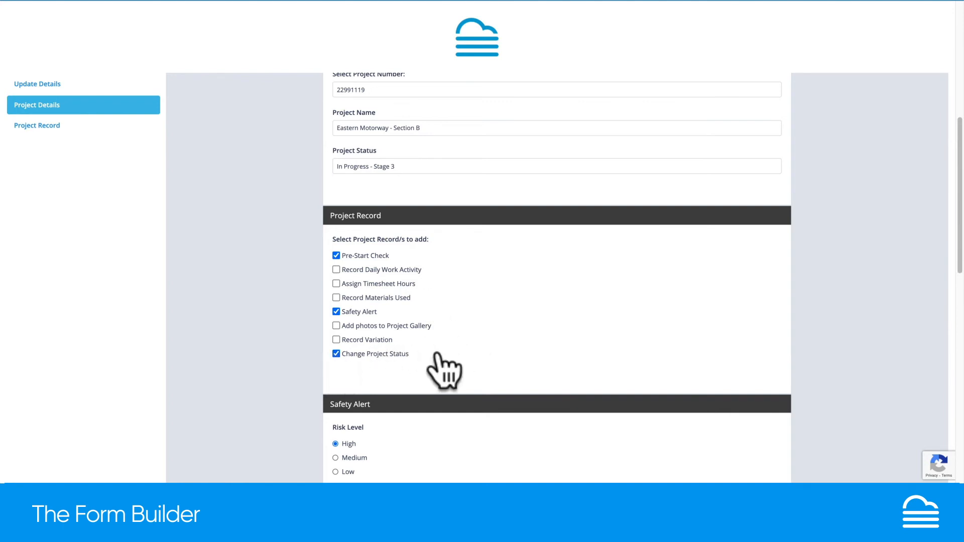
scroll(529, 349, down, 5)
scroll(537, 361, down, 8)
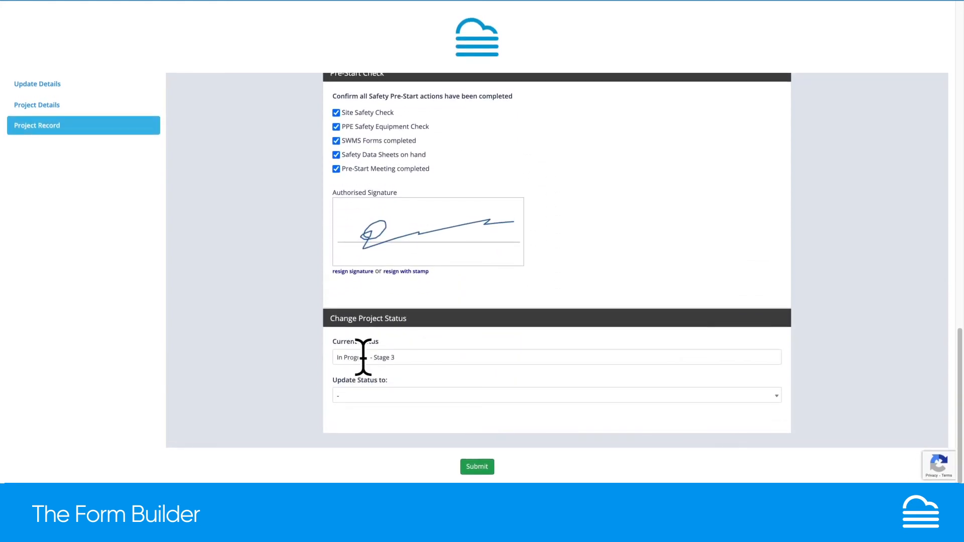
click(416, 395)
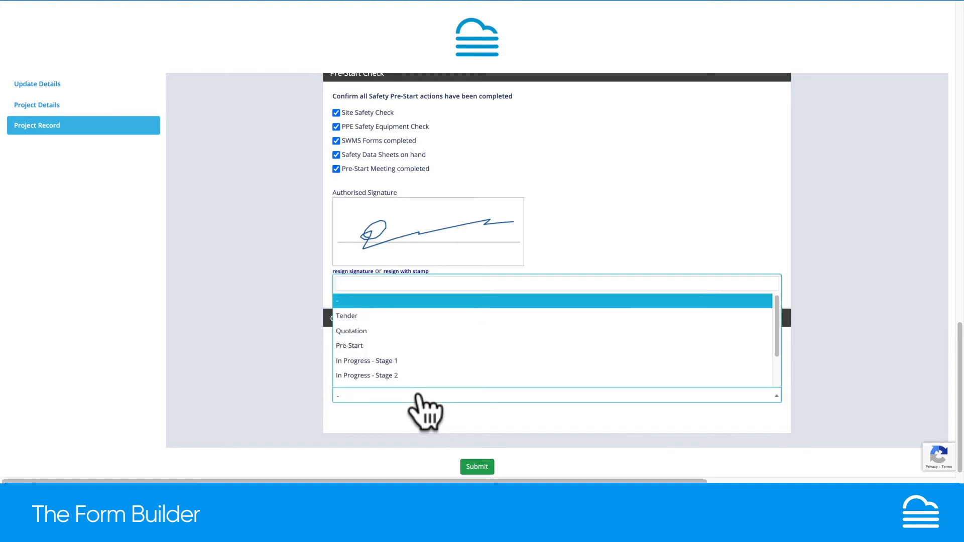
scroll(418, 396, down, 1)
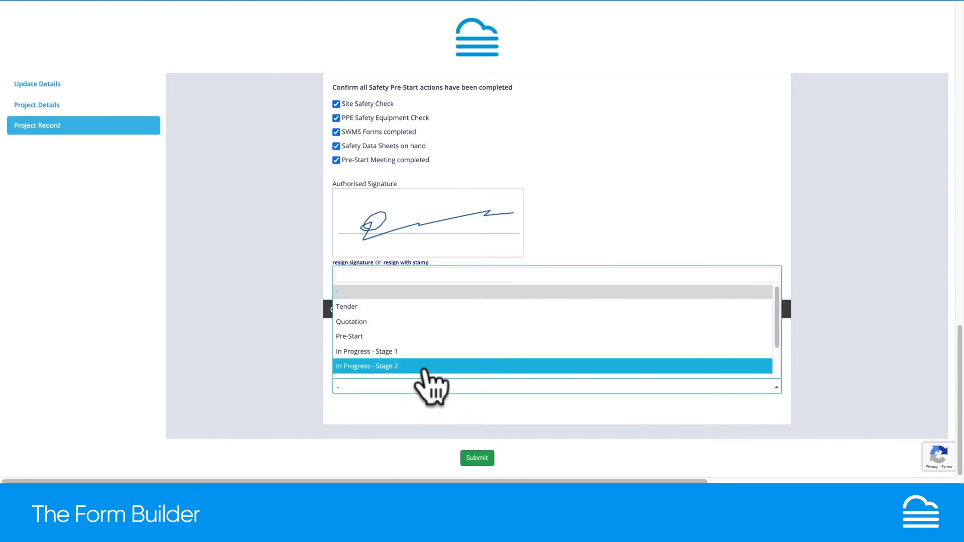
scroll(422, 370, down, 3)
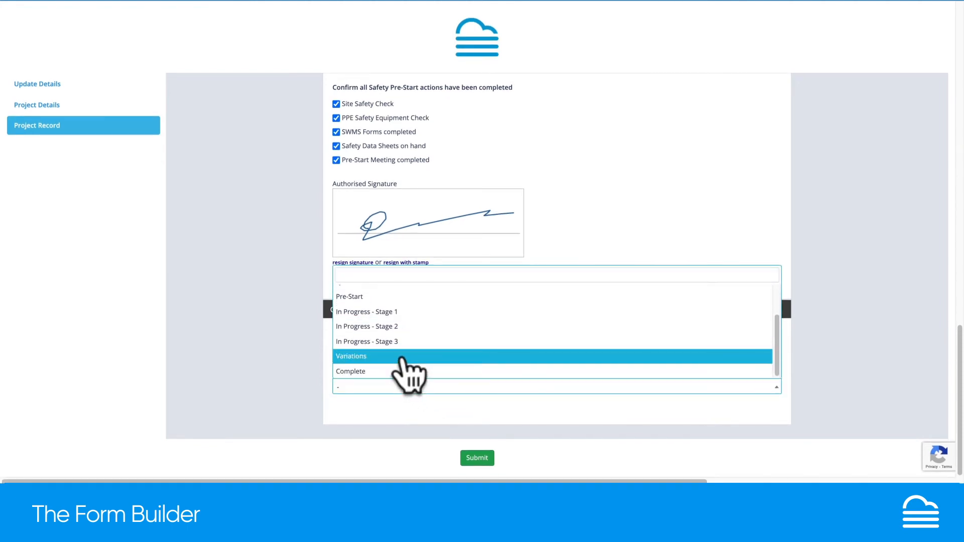
click(402, 357)
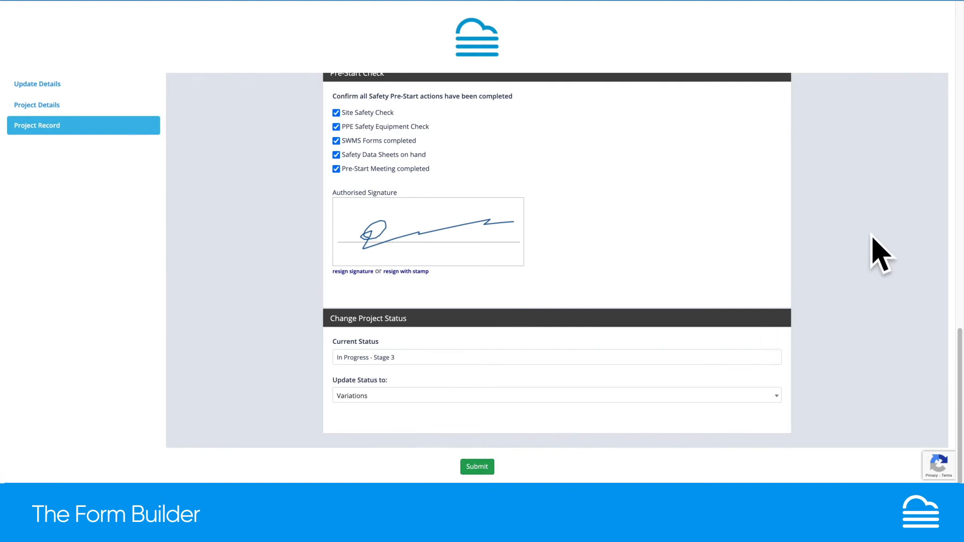
scroll(881, 253, up, 15)
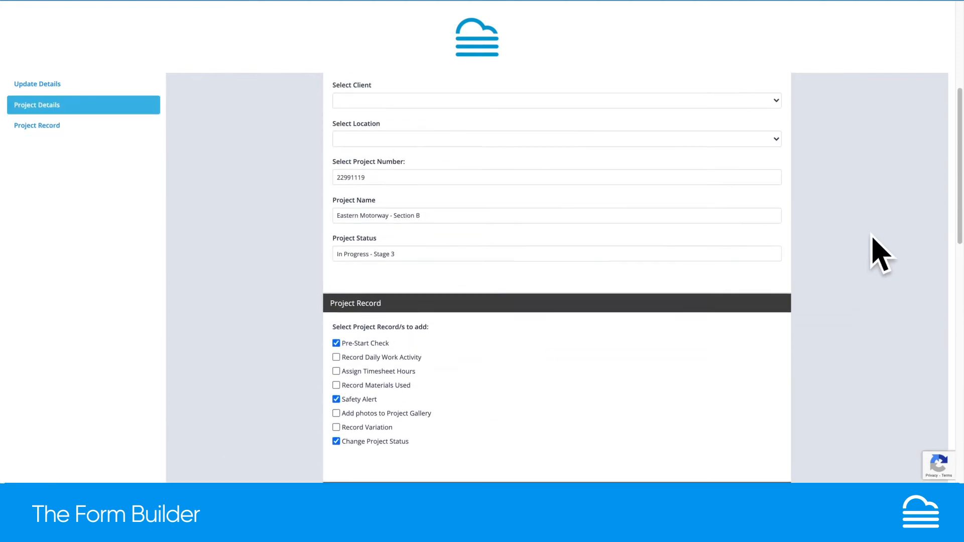
scroll(881, 254, up, 5)
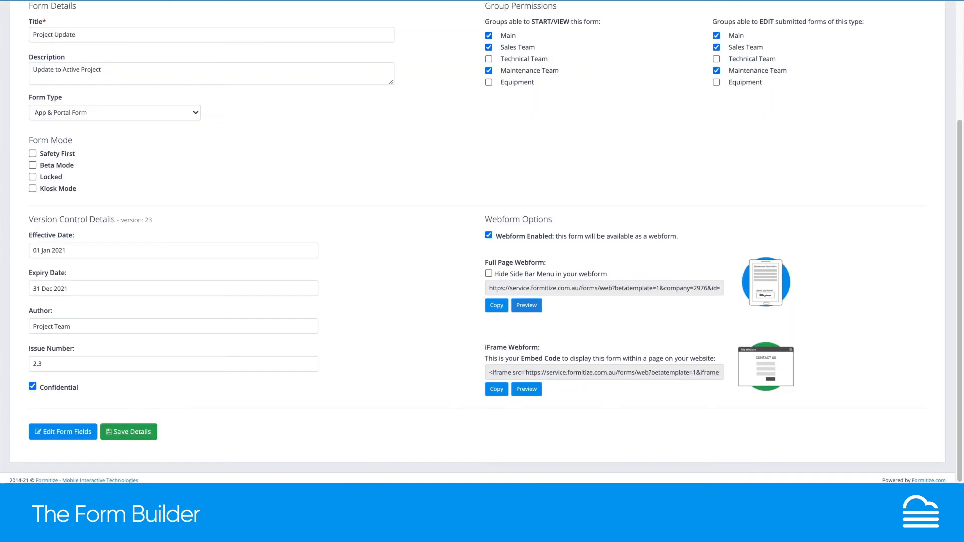
Step: Go to the Project Update form's actions and set the new action's type to Email PDF
scroll(408, 157, up, 2)
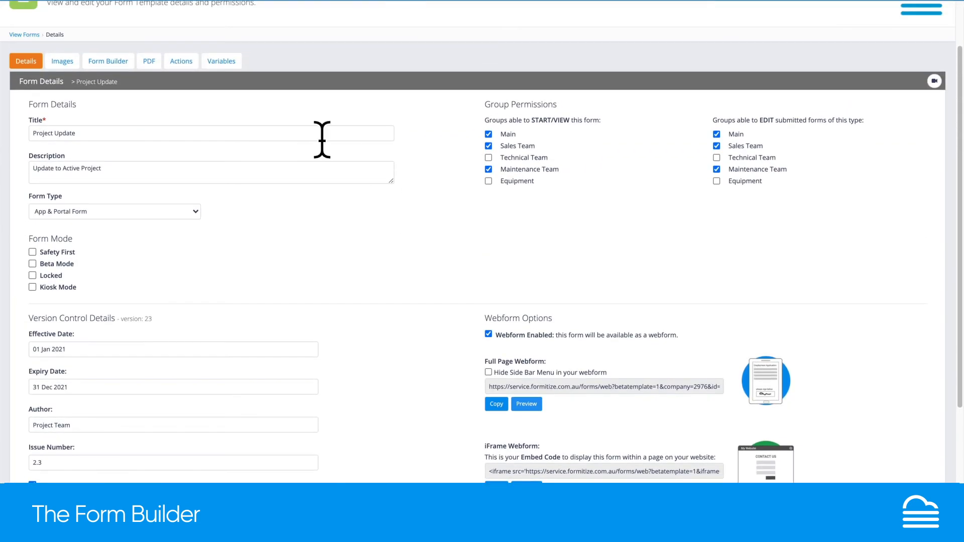
click(181, 62)
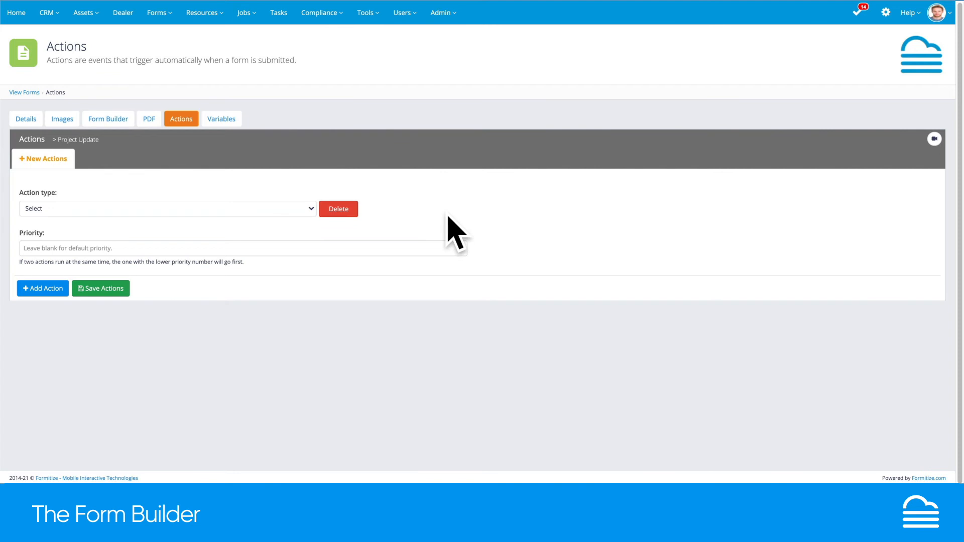
click(310, 210)
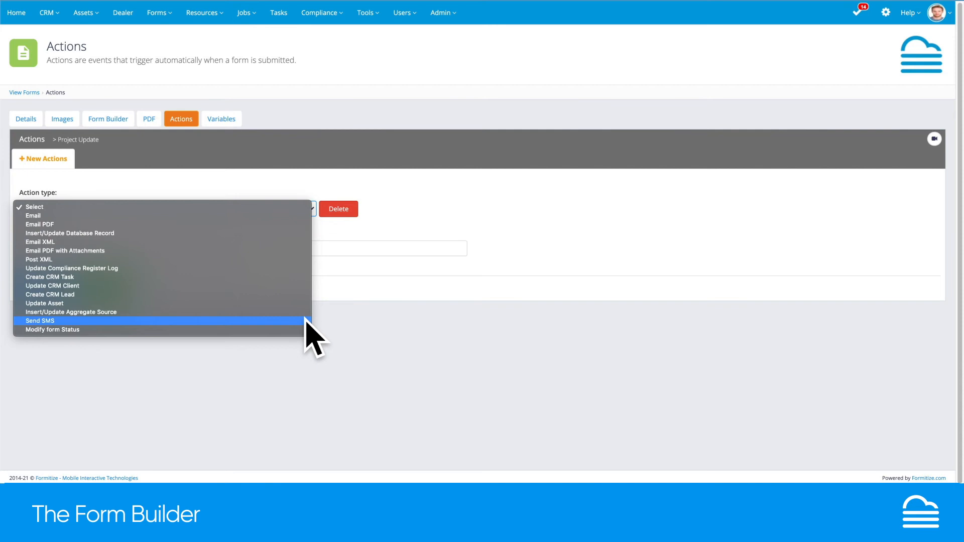
click(90, 225)
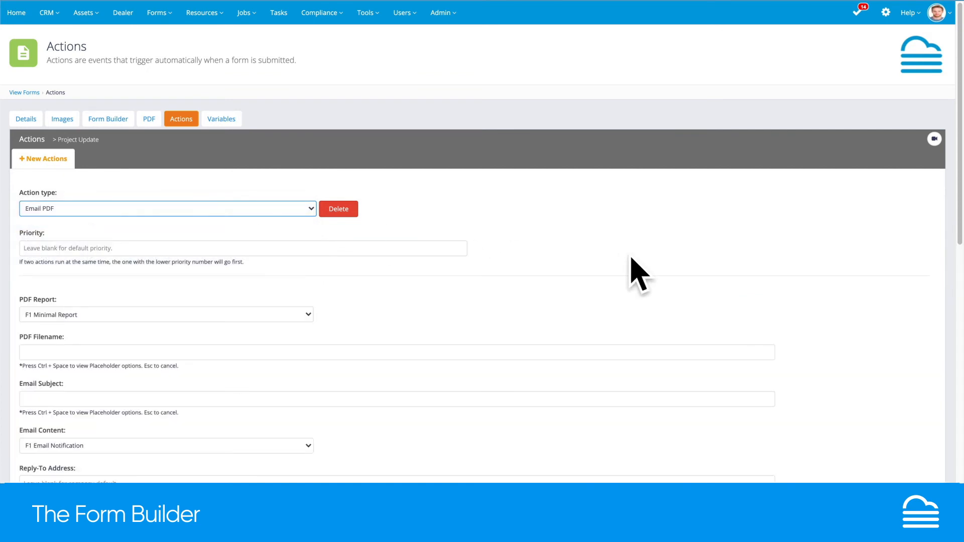
Step: Set the PDF filename to "Report - " followed by the projectNumber, projectName and submissionDate placeholders, separated by hyphens
scroll(637, 273, down, 3)
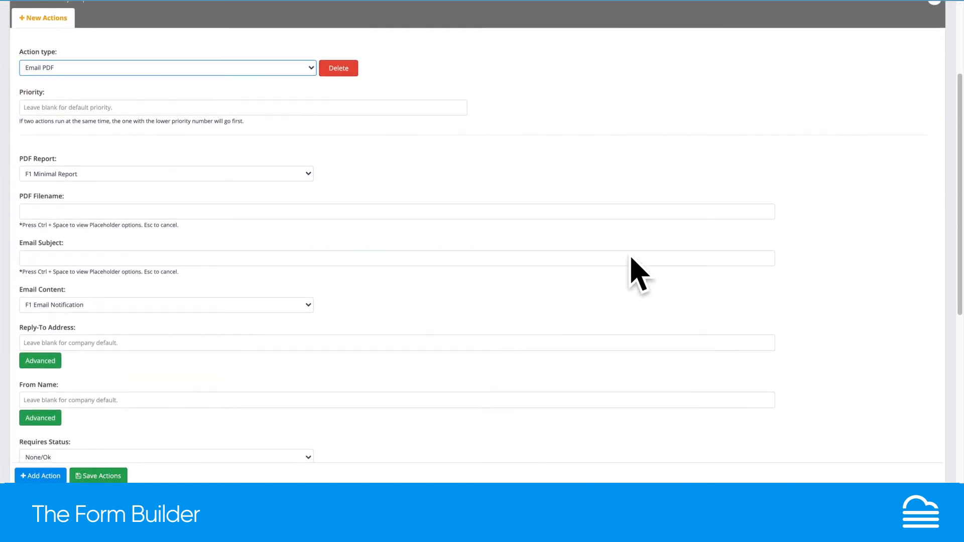
scroll(638, 273, down, 1)
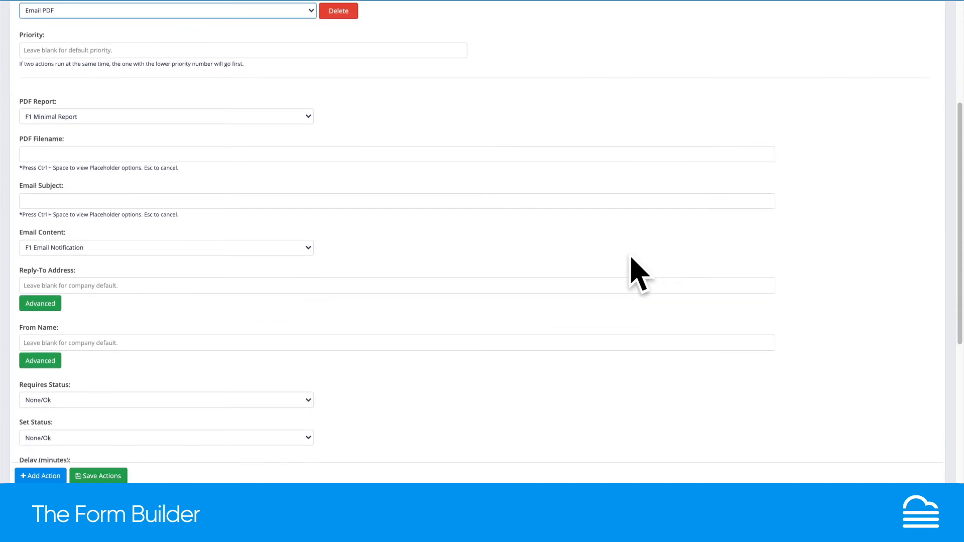
scroll(637, 274, up, 1)
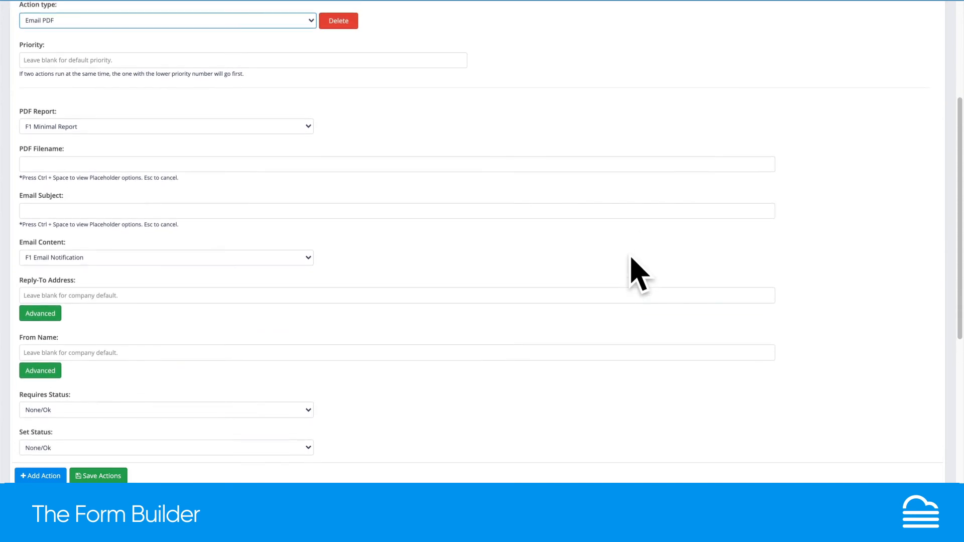
click(29, 164)
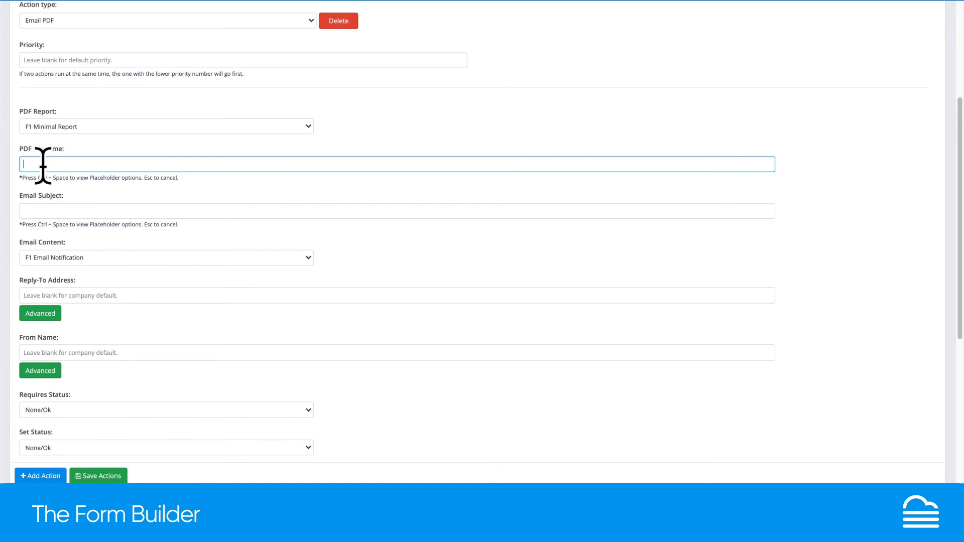
text(Report -)
key(ctrl+space)
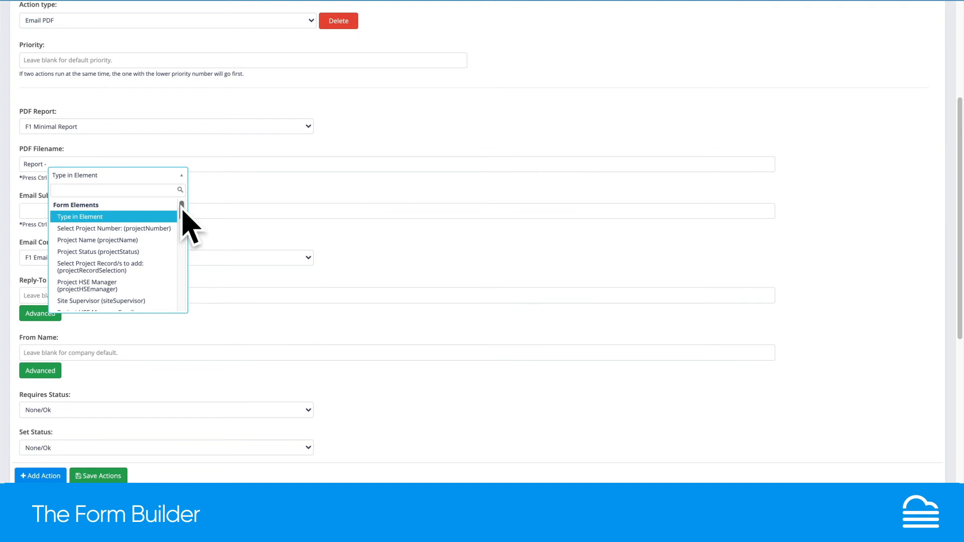
click(127, 229)
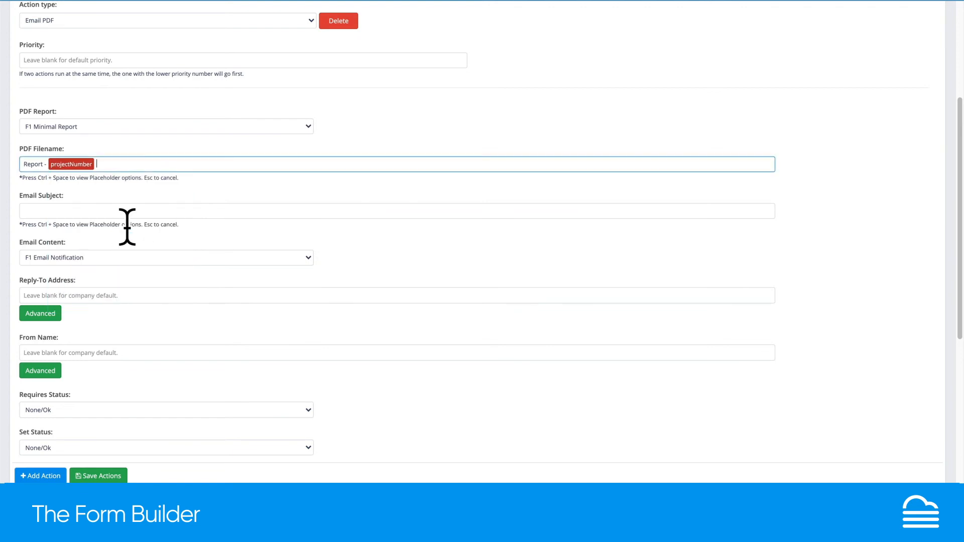
text(-)
key(ctrl+space)
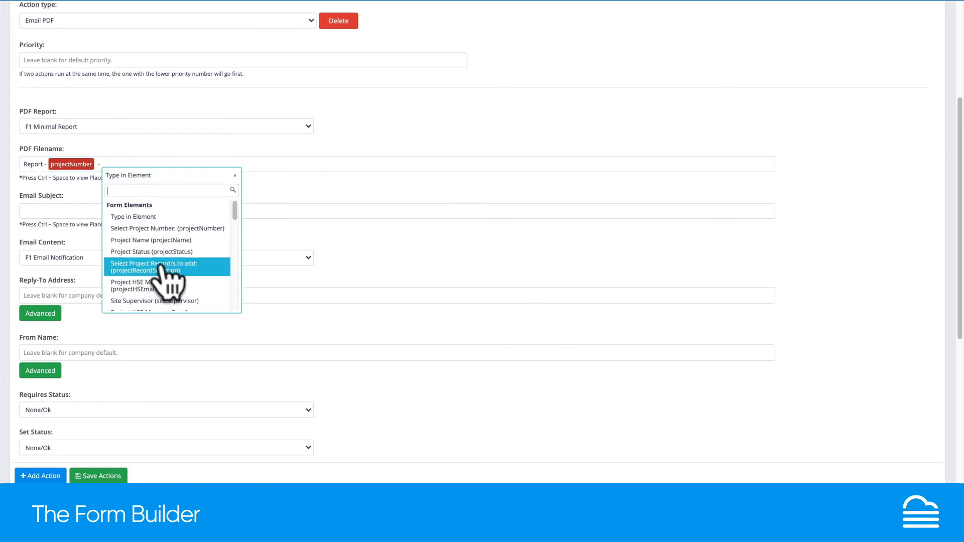
click(166, 240)
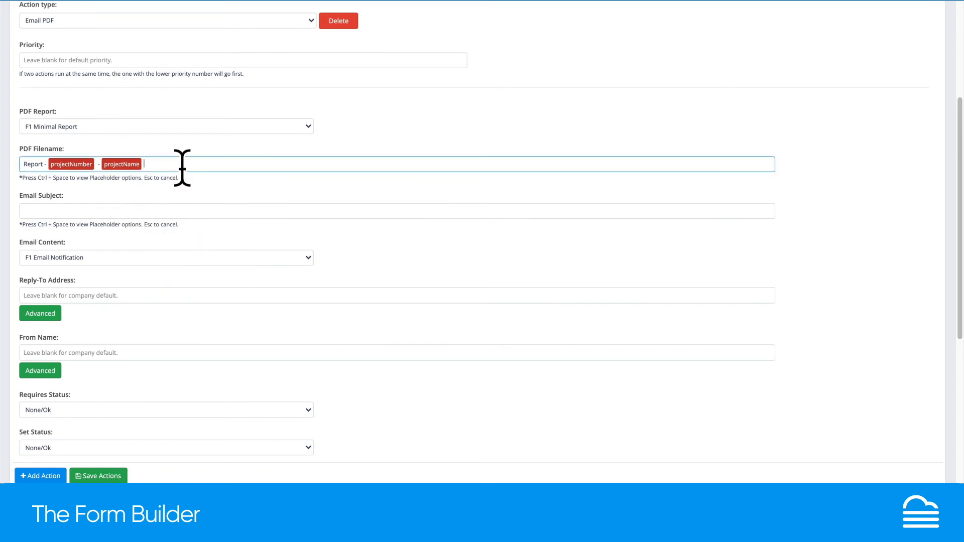
text(-)
key(ctrl+space)
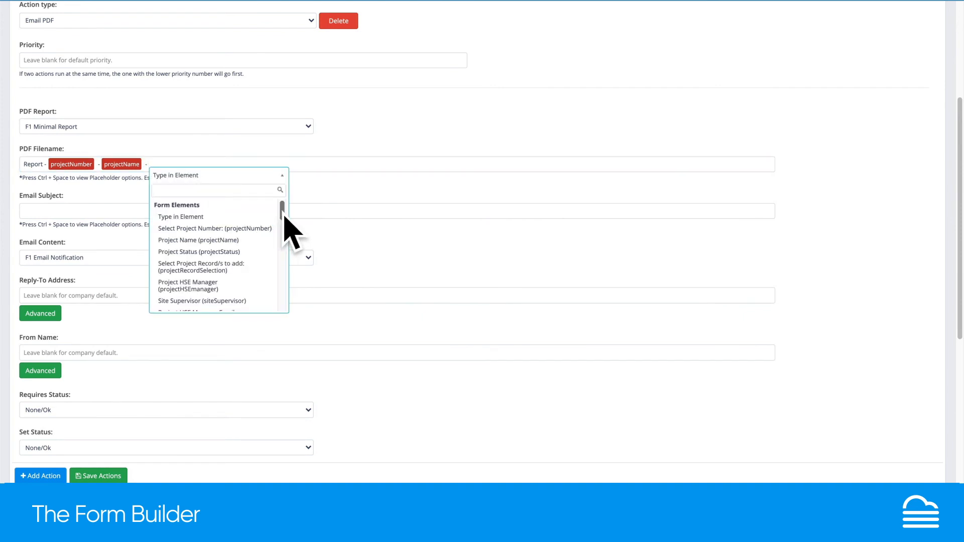
drag(285, 217, 284, 234)
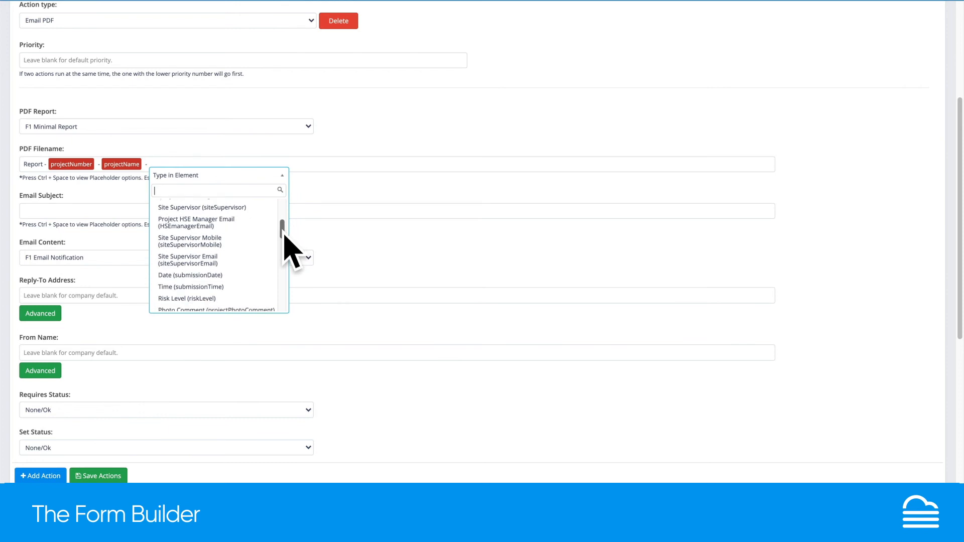
click(195, 275)
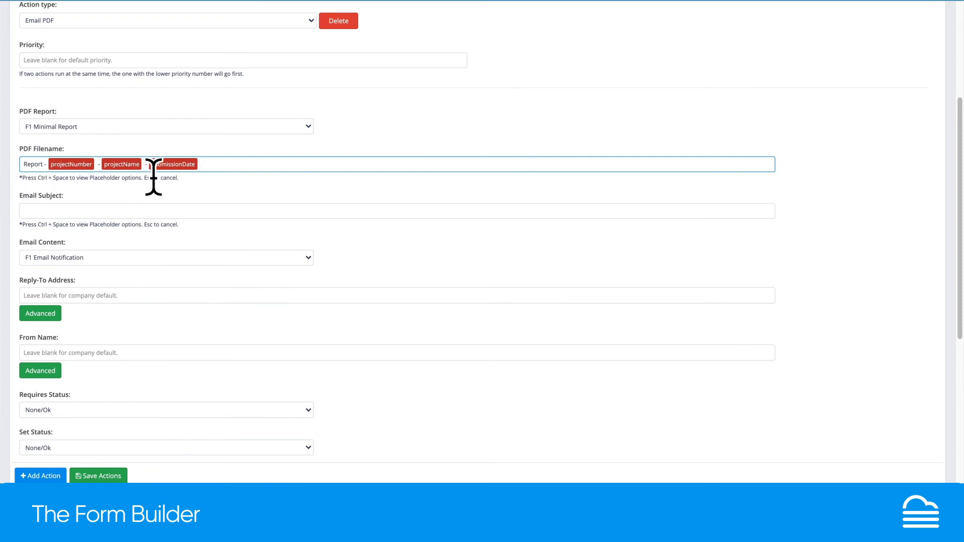
Step: Set the email subject to "Email Report - " followed by the projectName and projectStatus placeholders, separated by a hyphen
click(32, 211)
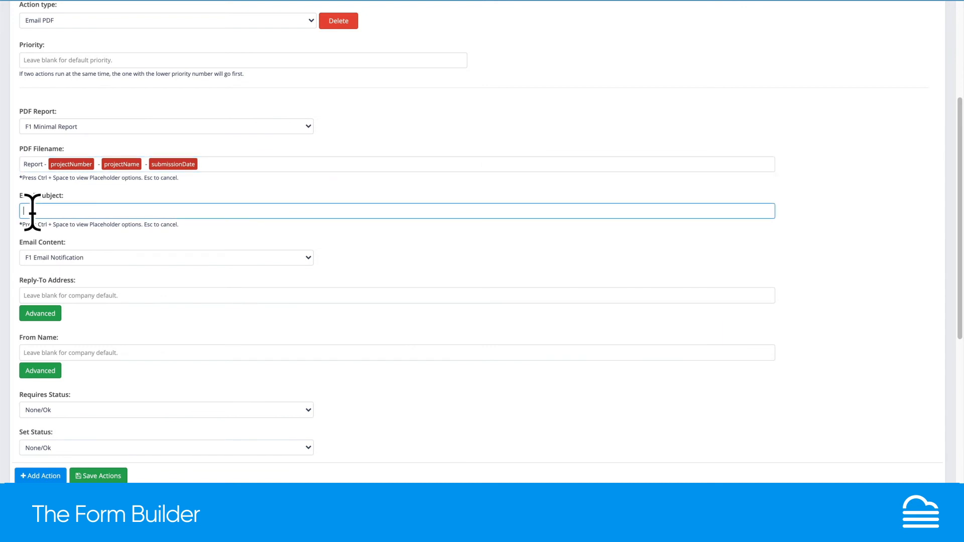
text(Email Report -)
key(ctrl+space)
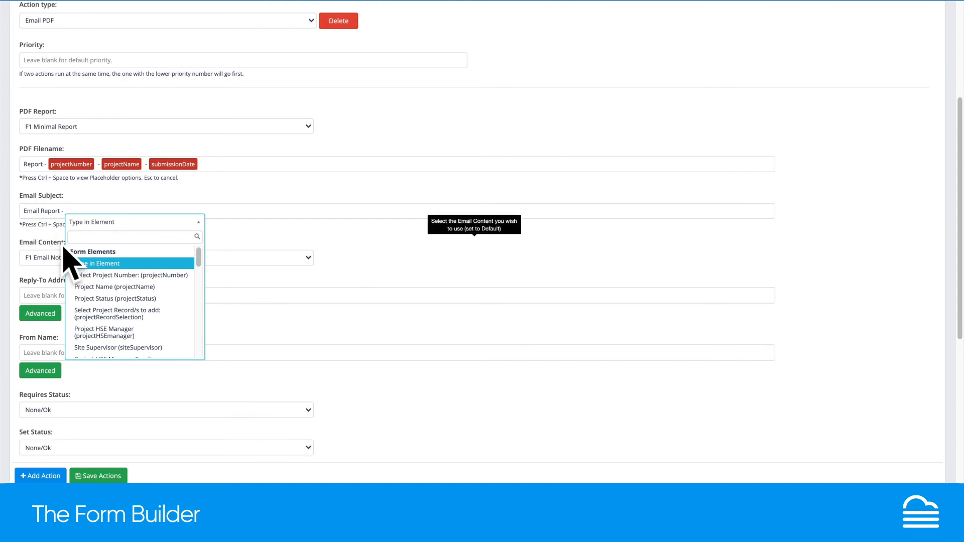
click(106, 287)
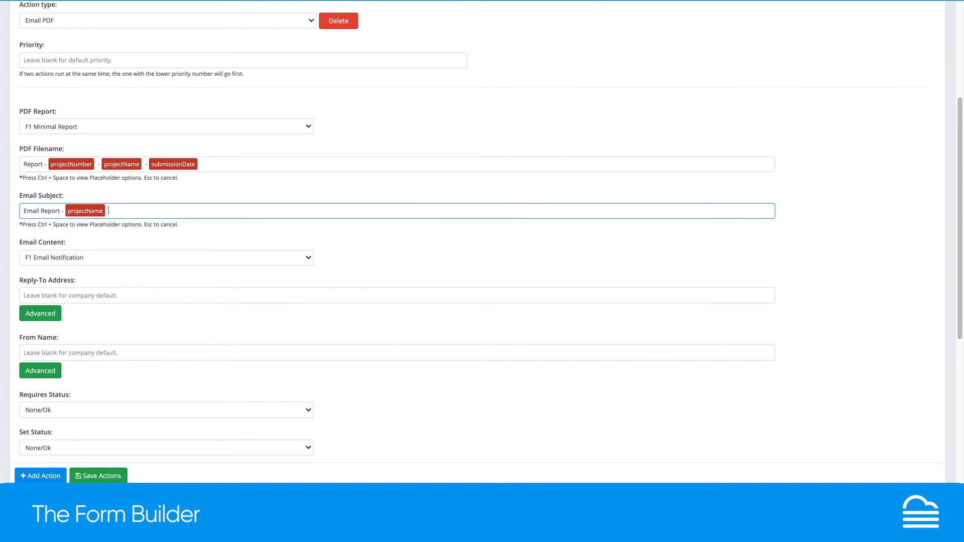
text(-)
key(ctrl+space)
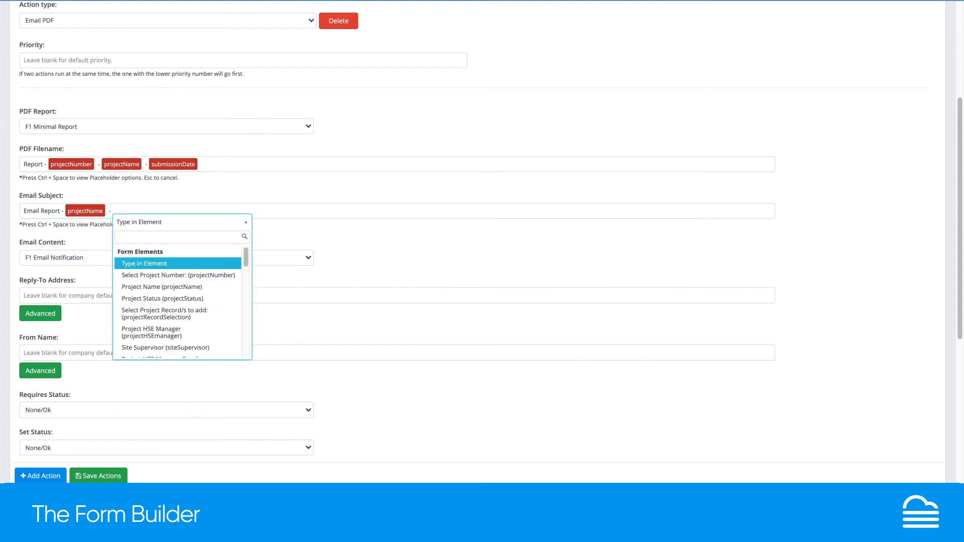
click(187, 299)
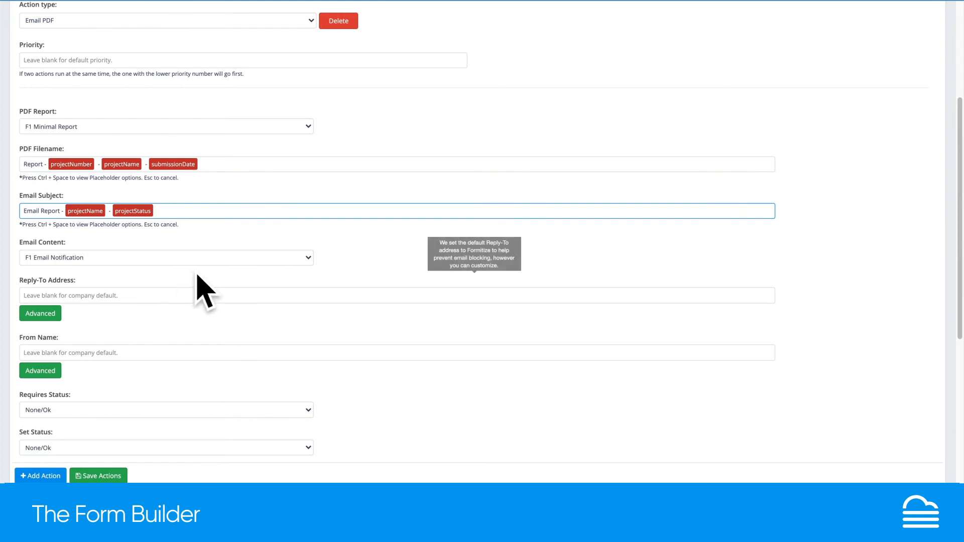
Step: Examine the Set Status choices and the Conditions and Resources settings of the Email PDF action
scroll(203, 291, down, 3)
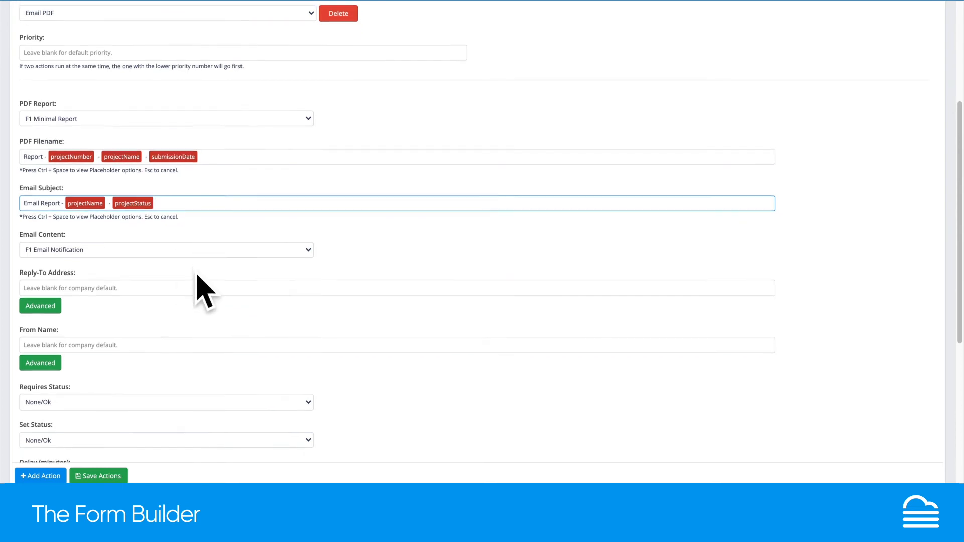
scroll(200, 286, down, 2)
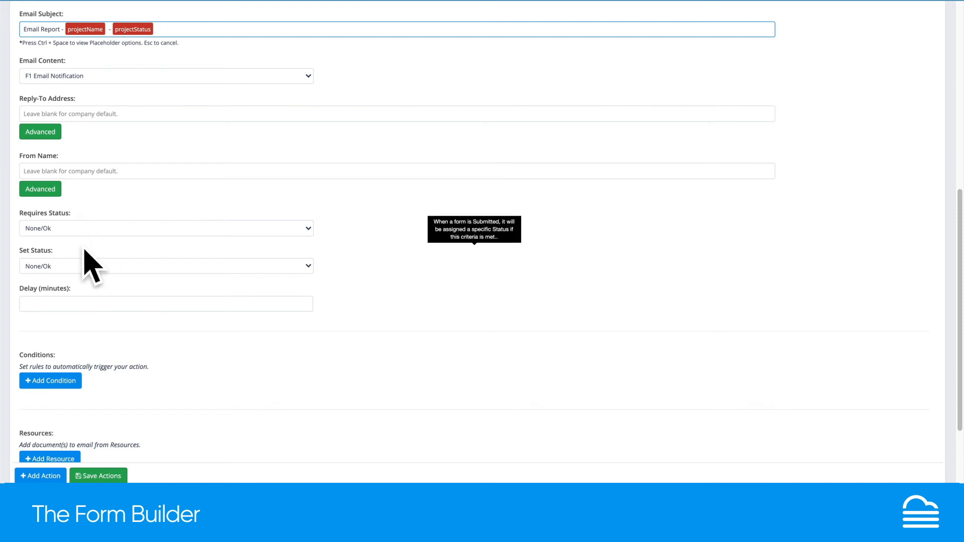
click(63, 266)
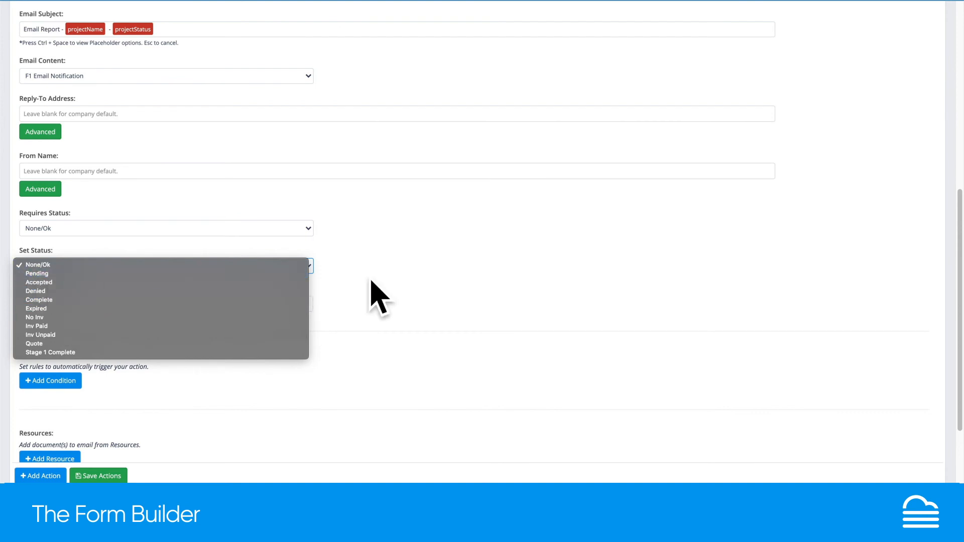
click(426, 301)
scroll(426, 301, down, 3)
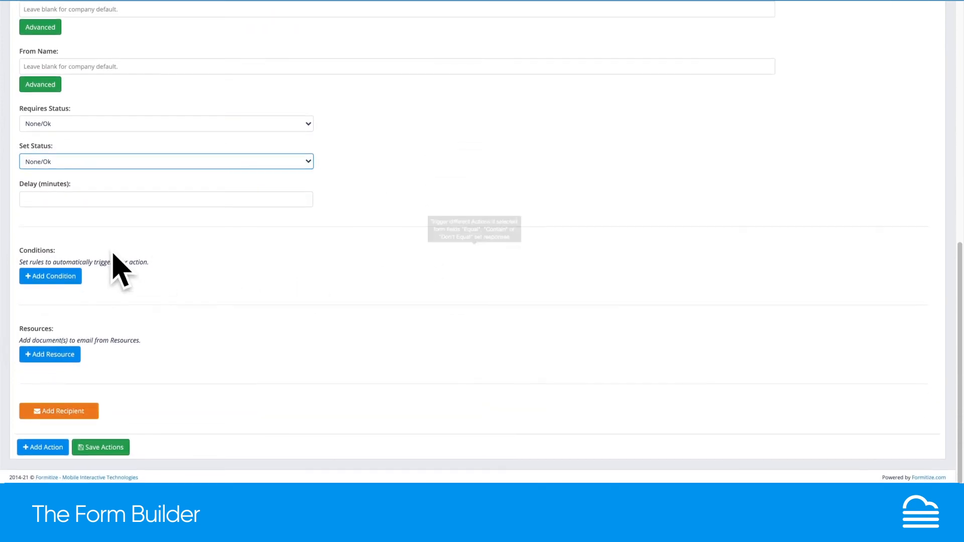
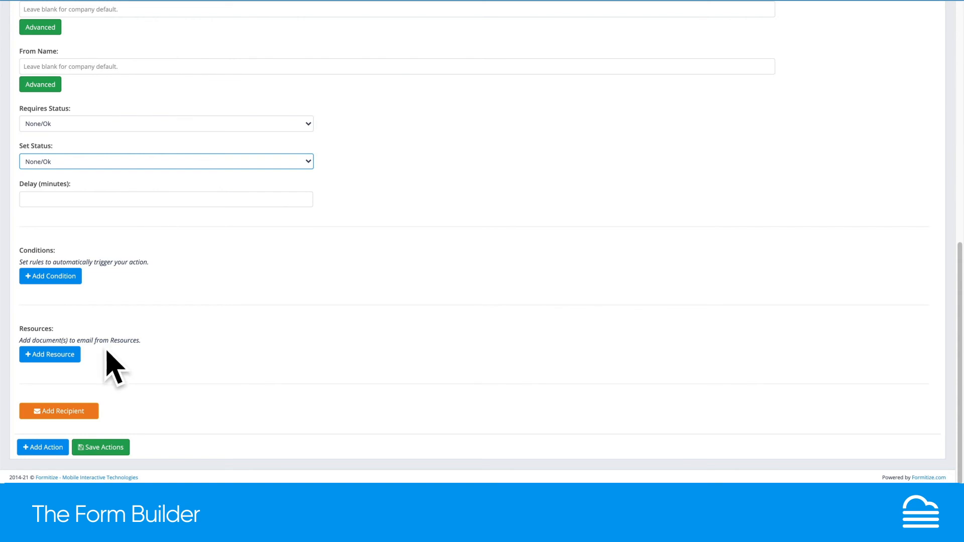
Step: Add a recipient to the Email PDF action and set it to send to HSEmanagerEmail
click(53, 412)
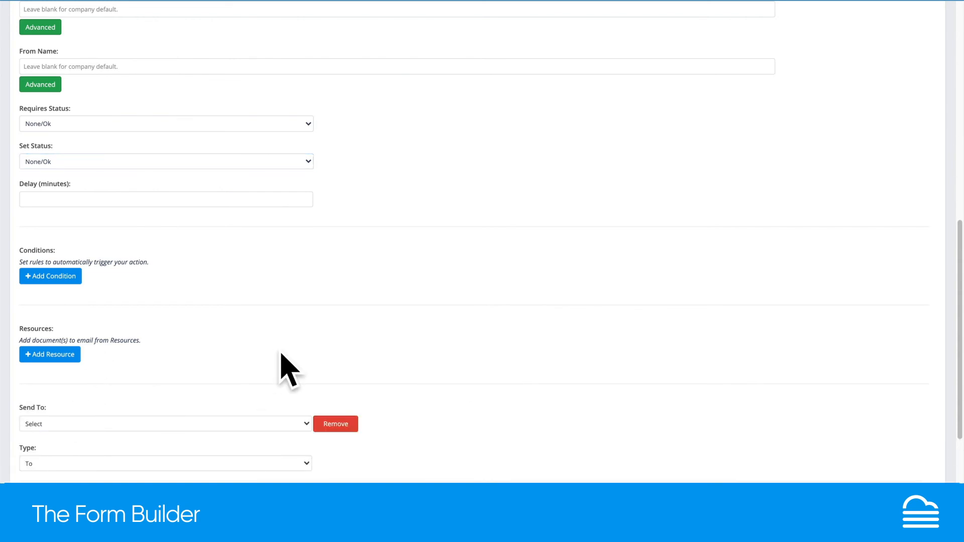
scroll(280, 364, down, 2)
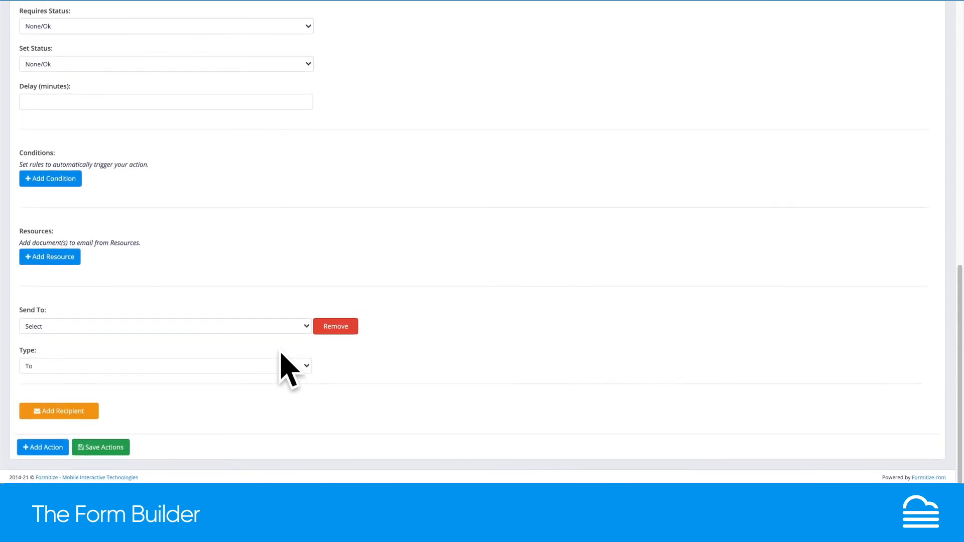
click(295, 327)
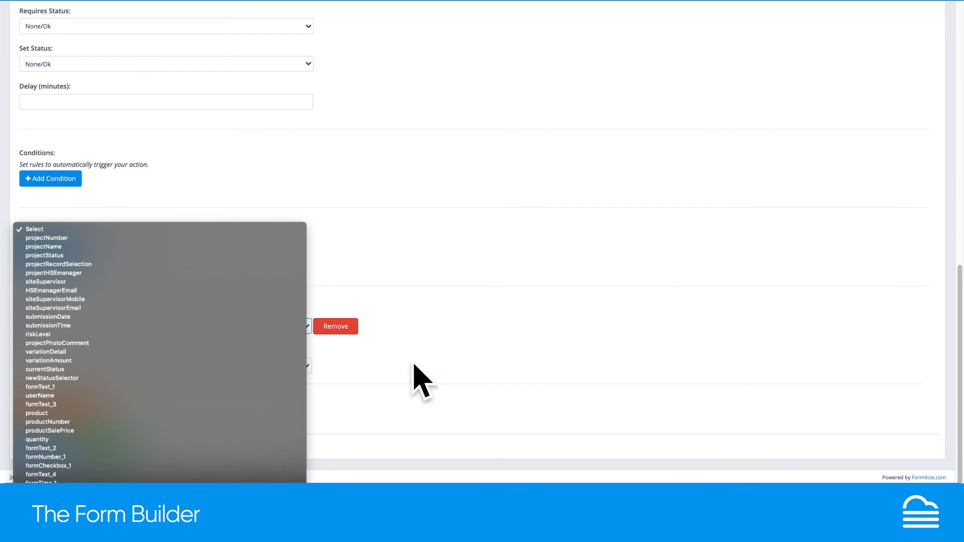
click(452, 324)
click(307, 327)
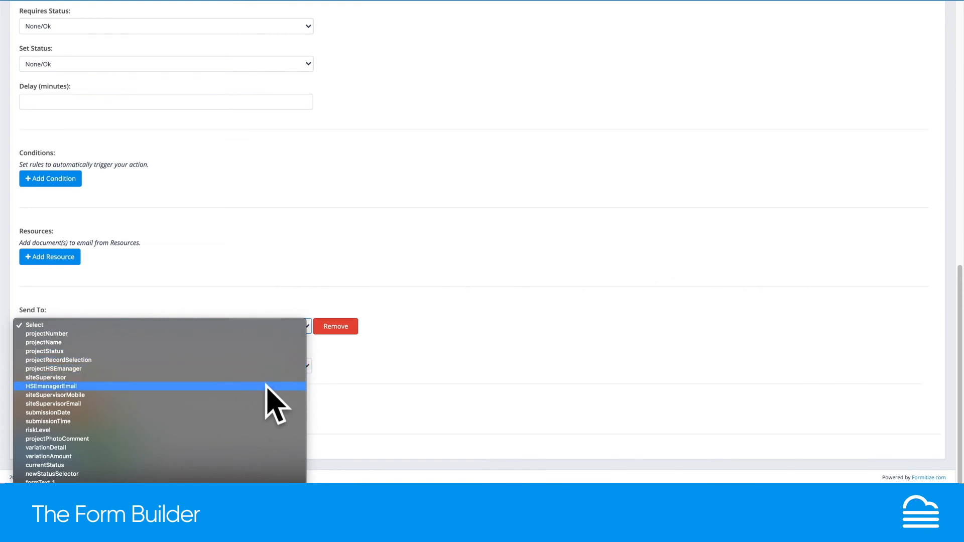
click(101, 386)
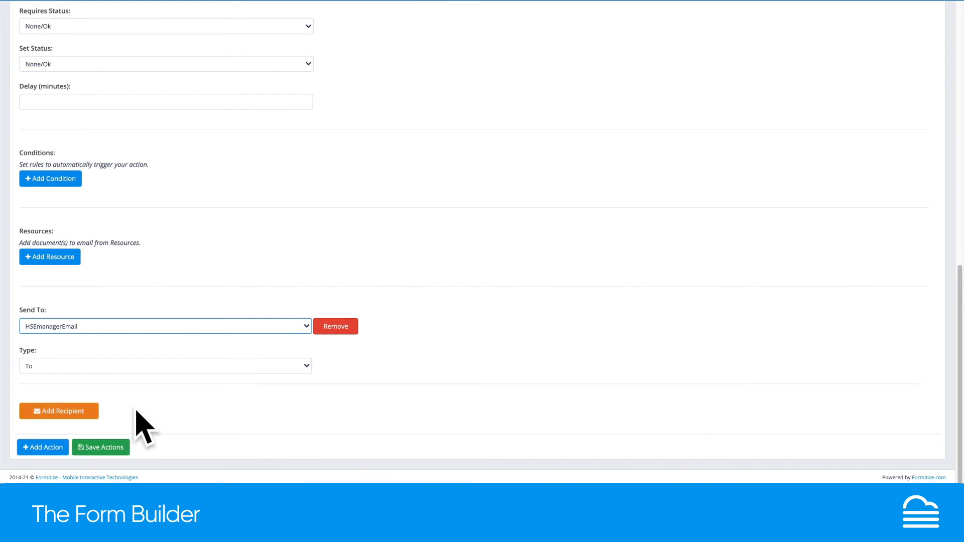
Step: Review the Email PDF action's settings and the available action types, and view the form's Variables page
scroll(145, 427, up, 8)
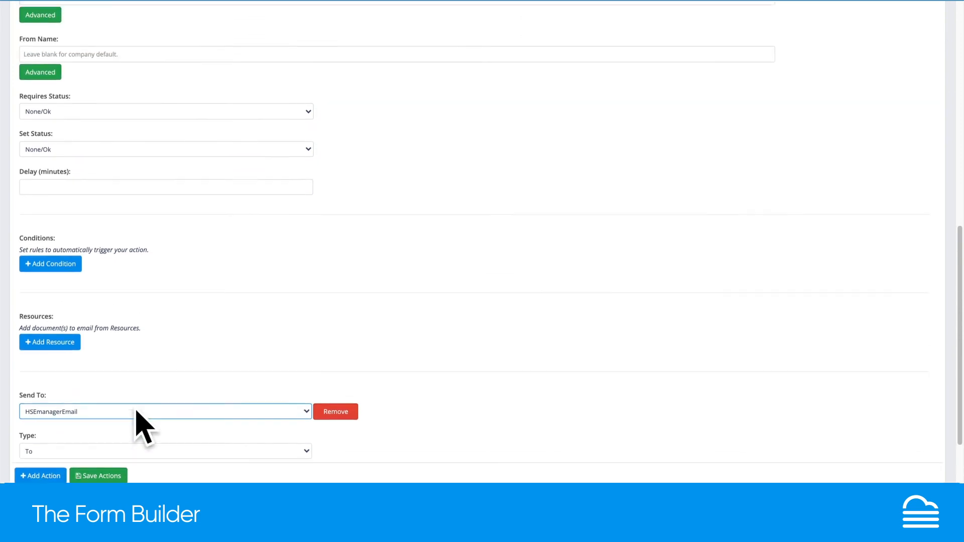
scroll(145, 427, up, 2)
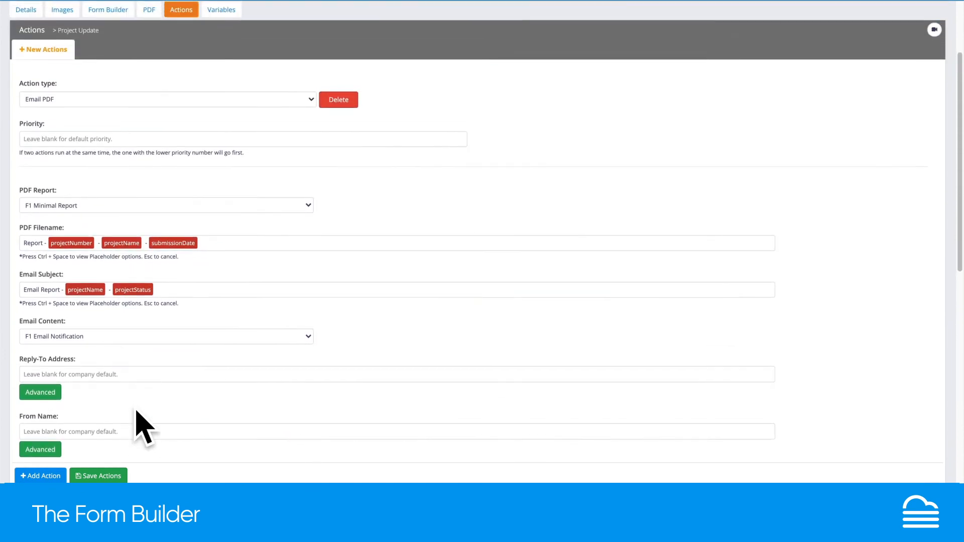
scroll(136, 410, up, 1)
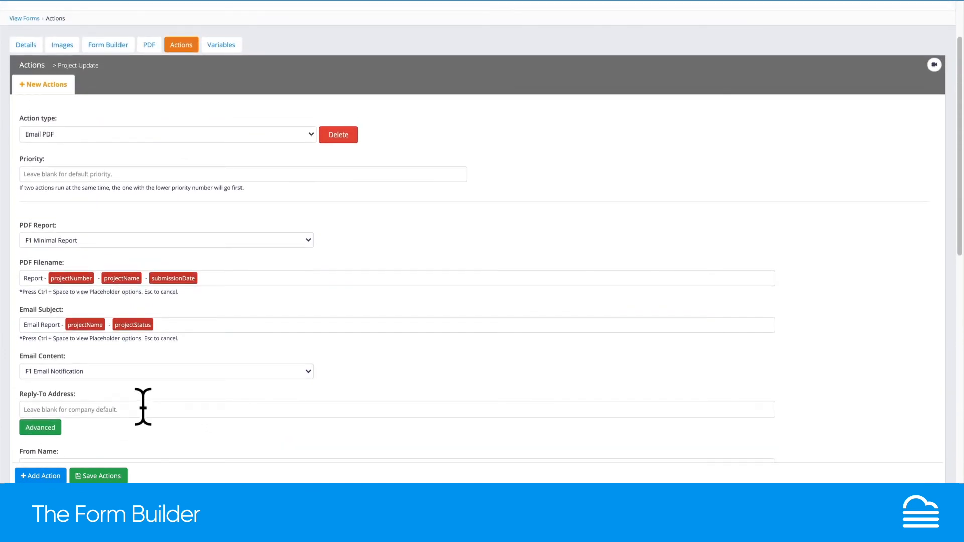
click(307, 135)
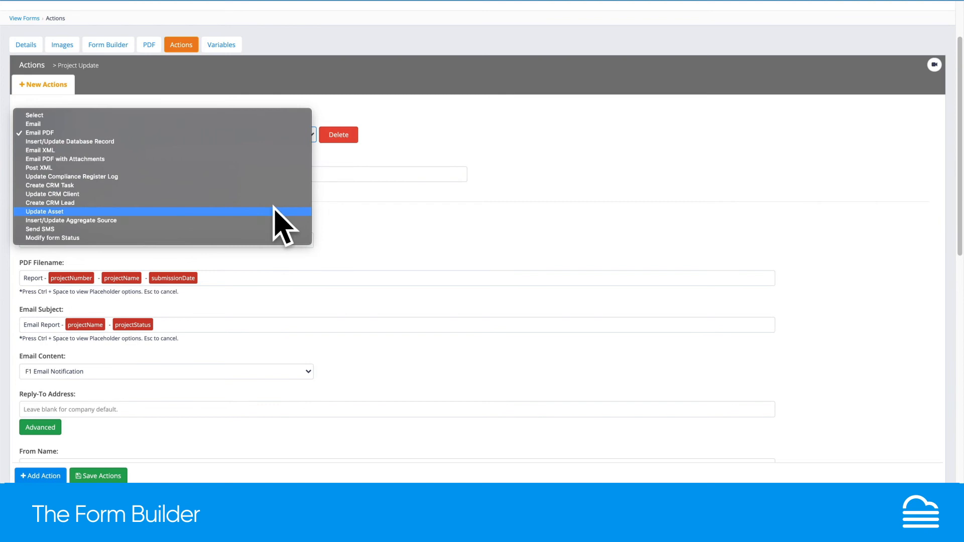
click(402, 236)
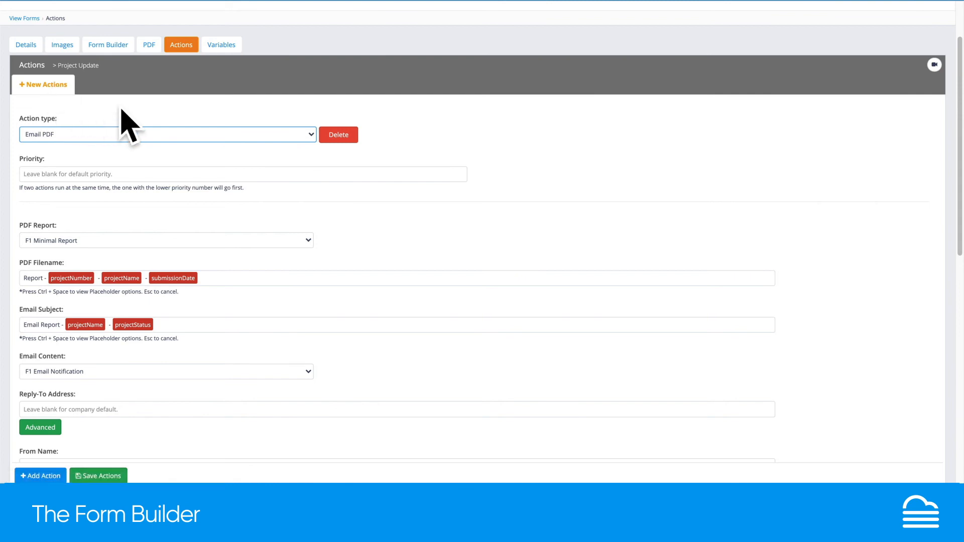
scroll(145, 146, up, 1)
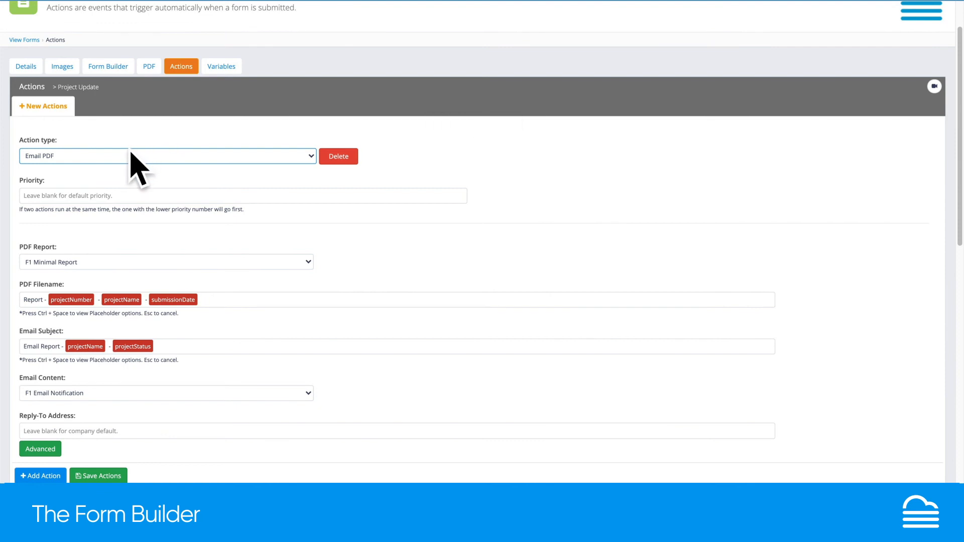
click(220, 67)
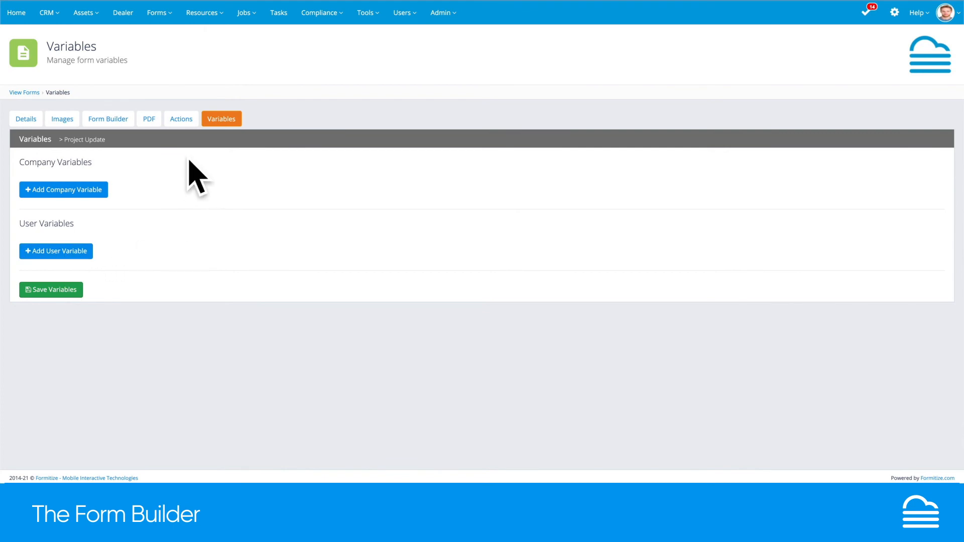
Step: Examine the Project Update form's PDF options and settings, including the element types offered for a new PDF element
click(147, 122)
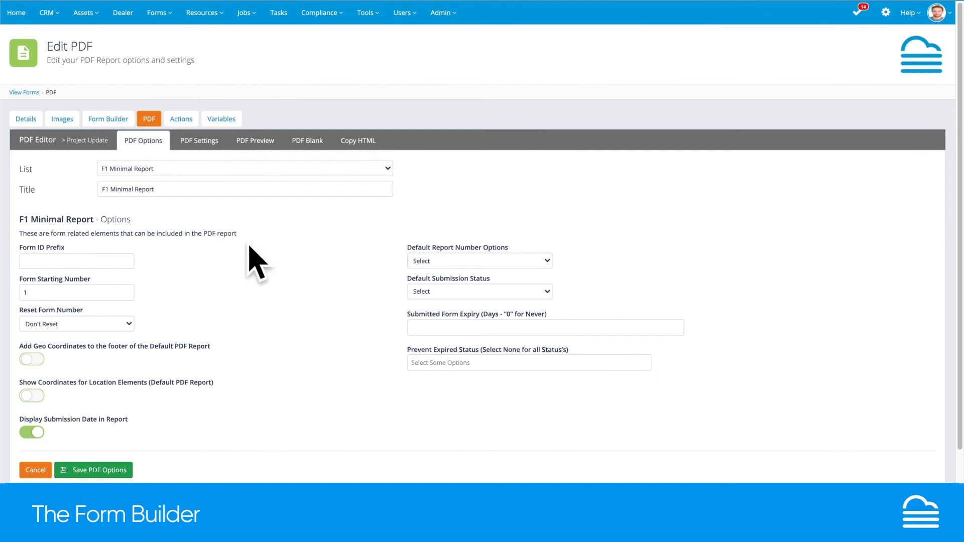
scroll(248, 259, down, 1)
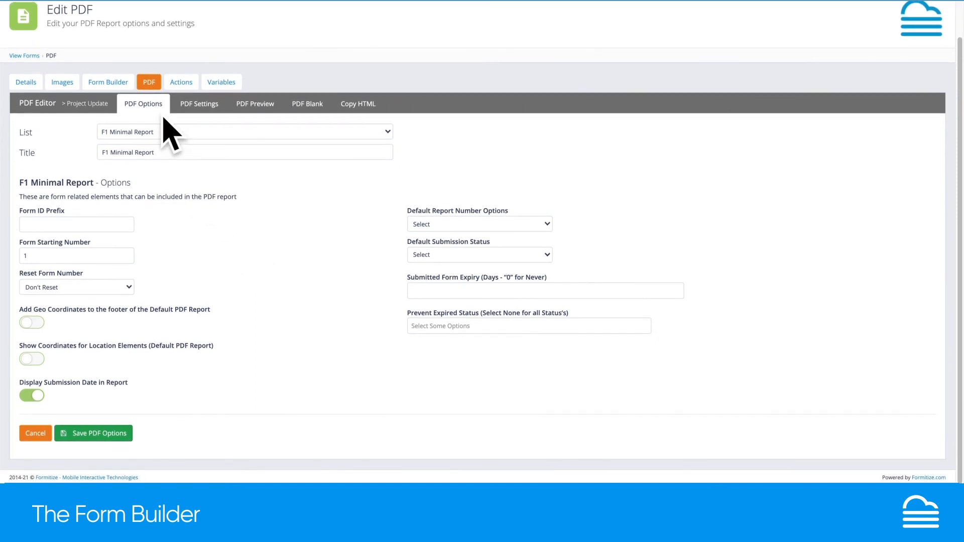
click(203, 110)
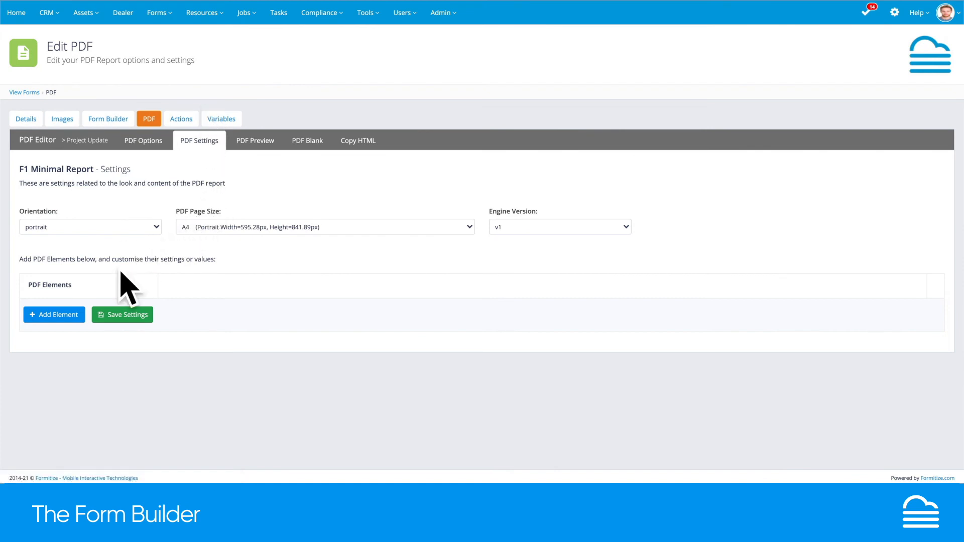
click(49, 314)
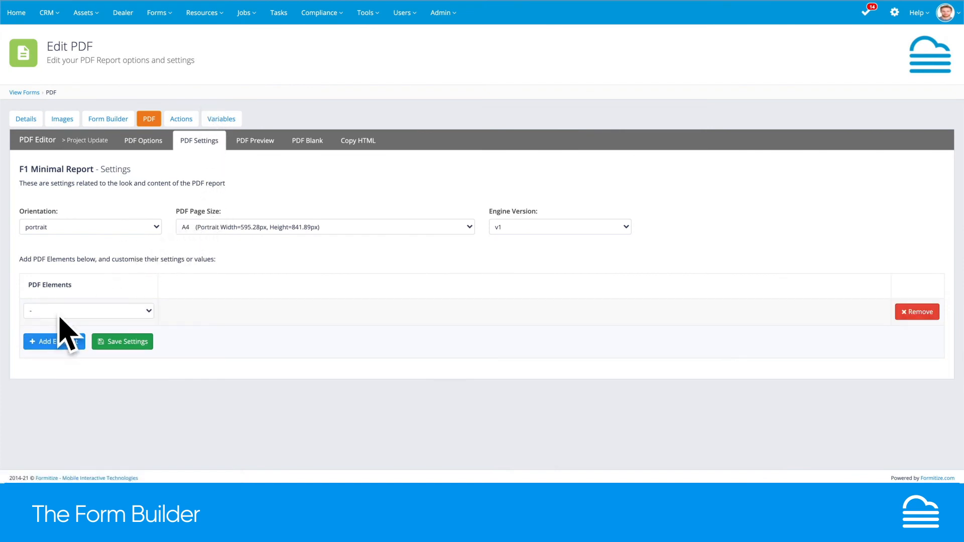
click(106, 311)
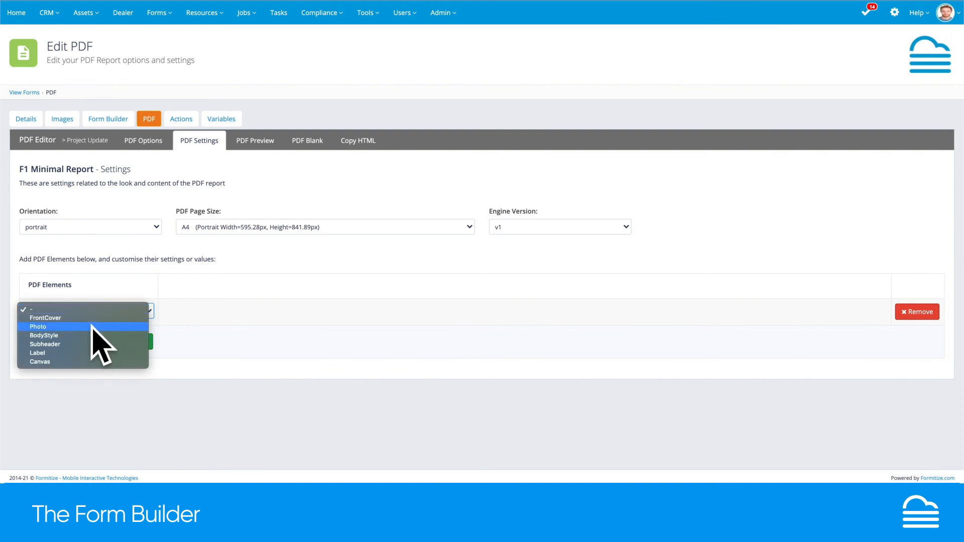
click(228, 172)
Step: View the F1 Minimal Report's PDF Preview, PDF Blank and Copy HTML pages
click(256, 160)
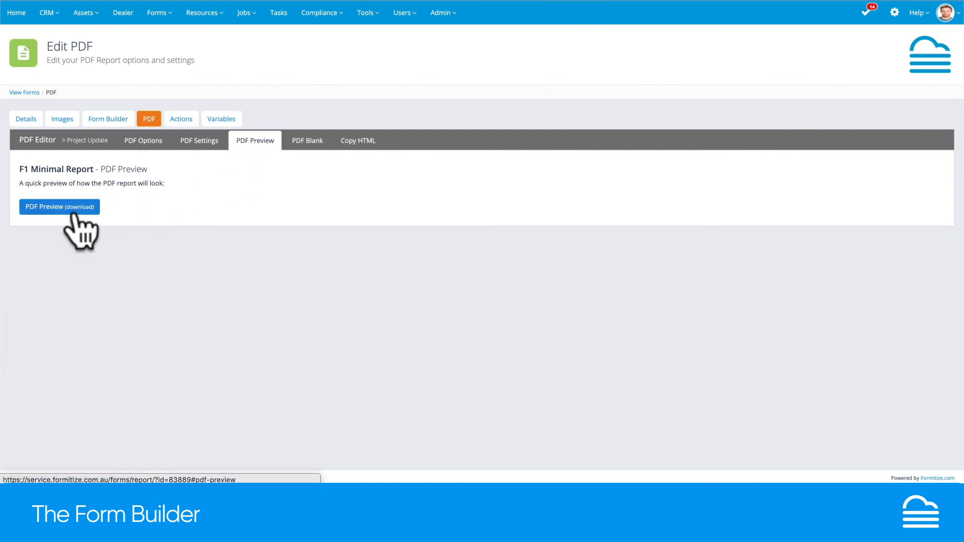
click(303, 143)
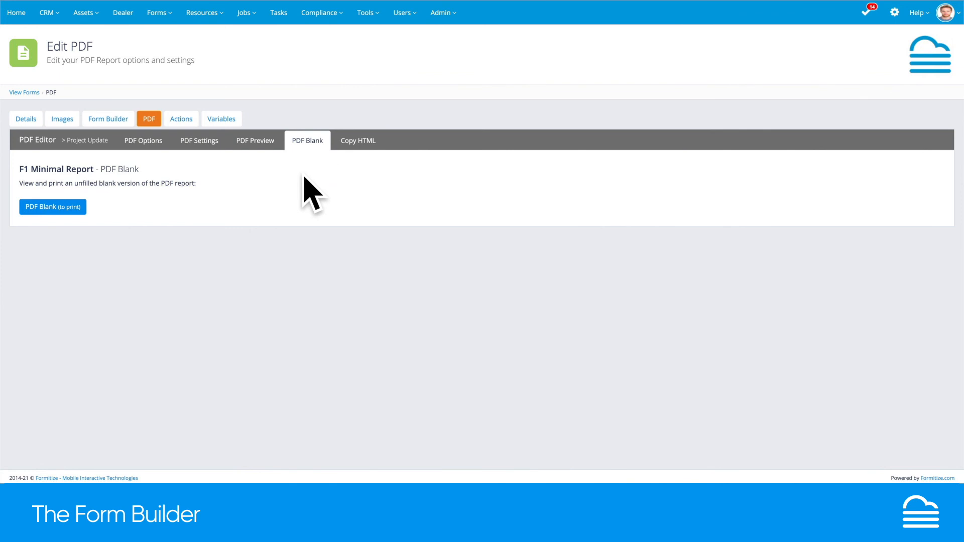
click(361, 145)
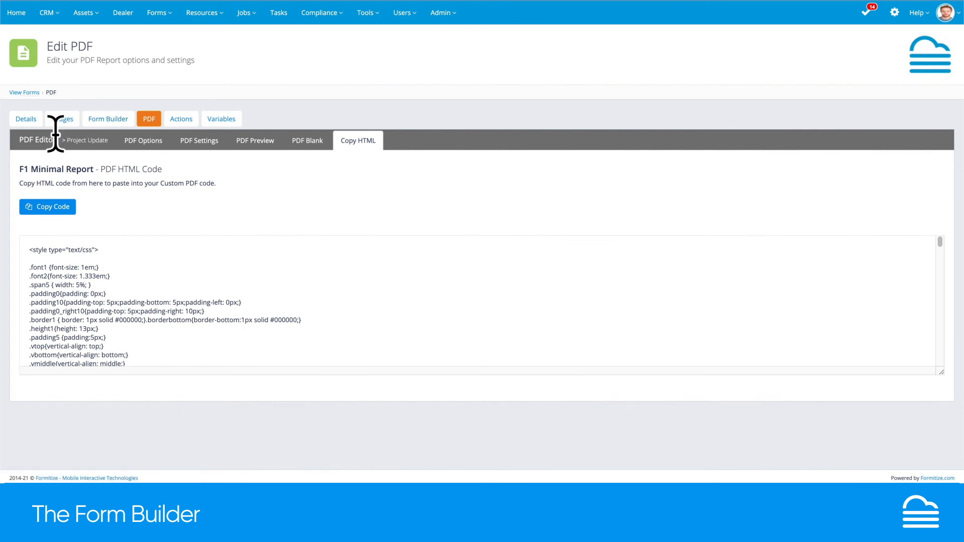
Step: Go to the form's details, switch to the Form Bank and browse its Health & Safety templates
click(26, 119)
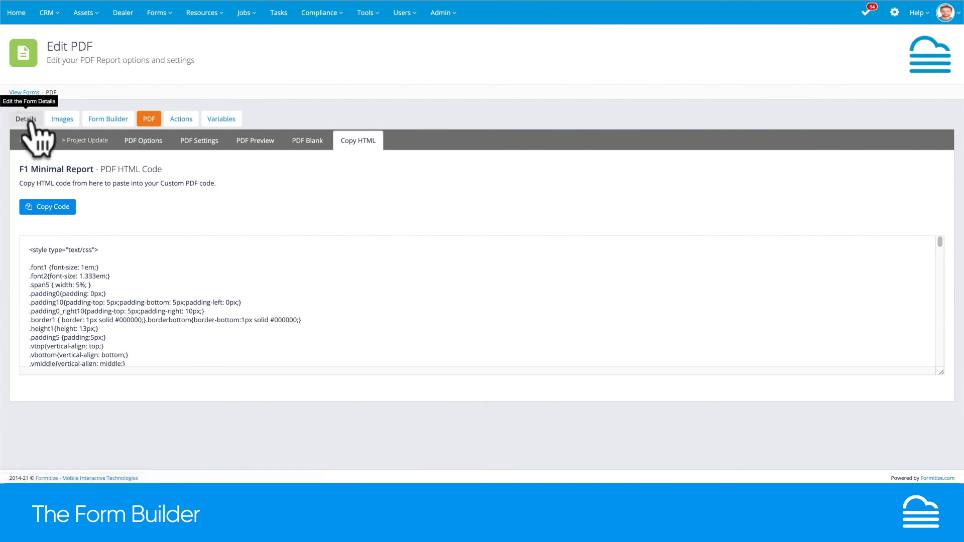
click(158, 14)
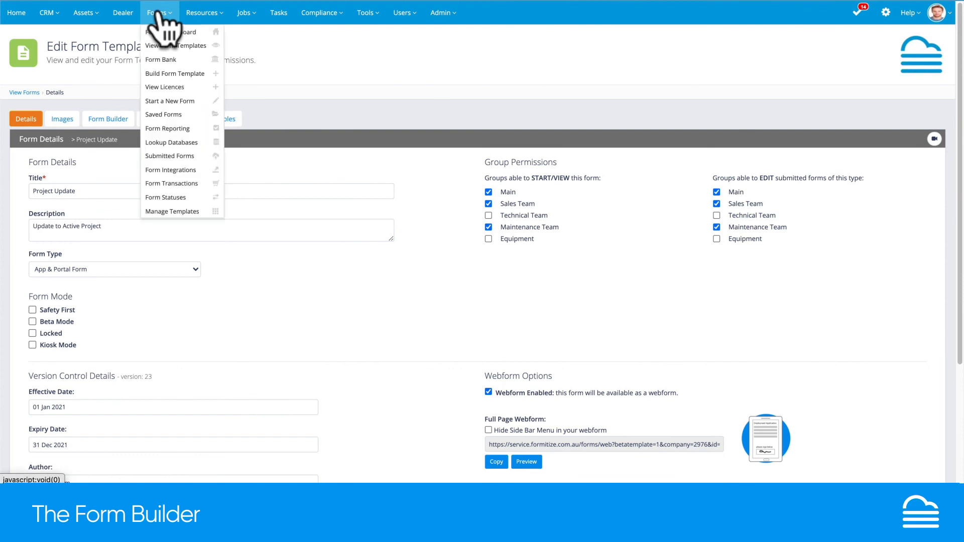
click(164, 60)
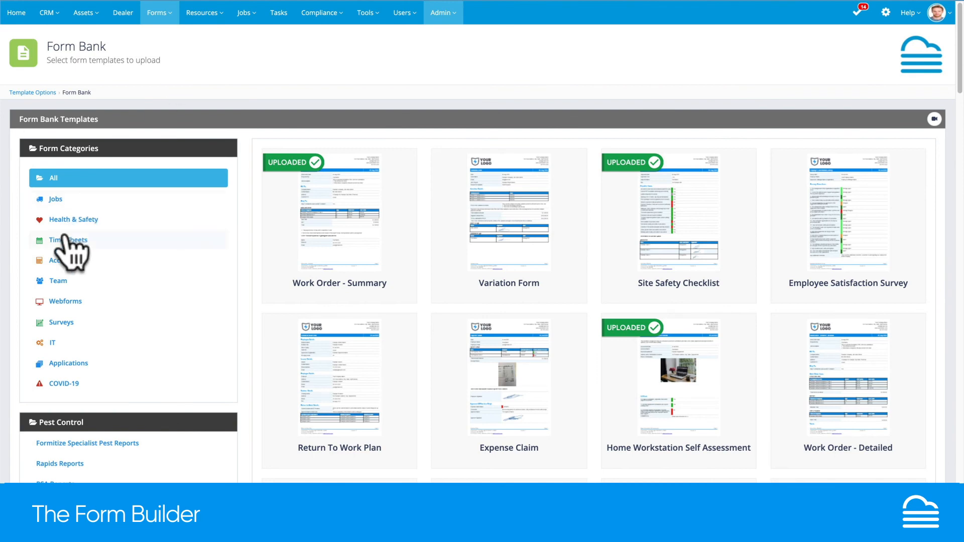
click(75, 221)
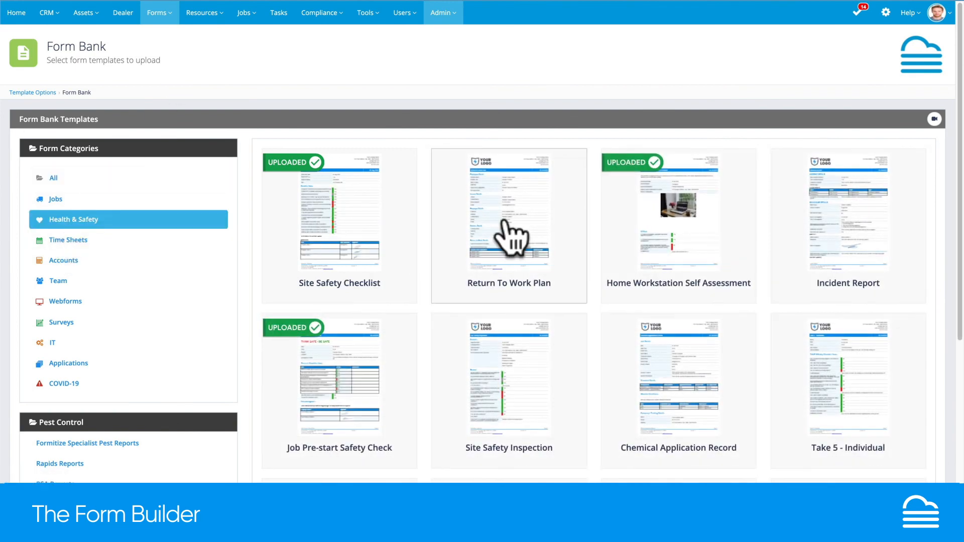
scroll(505, 231, down, 3)
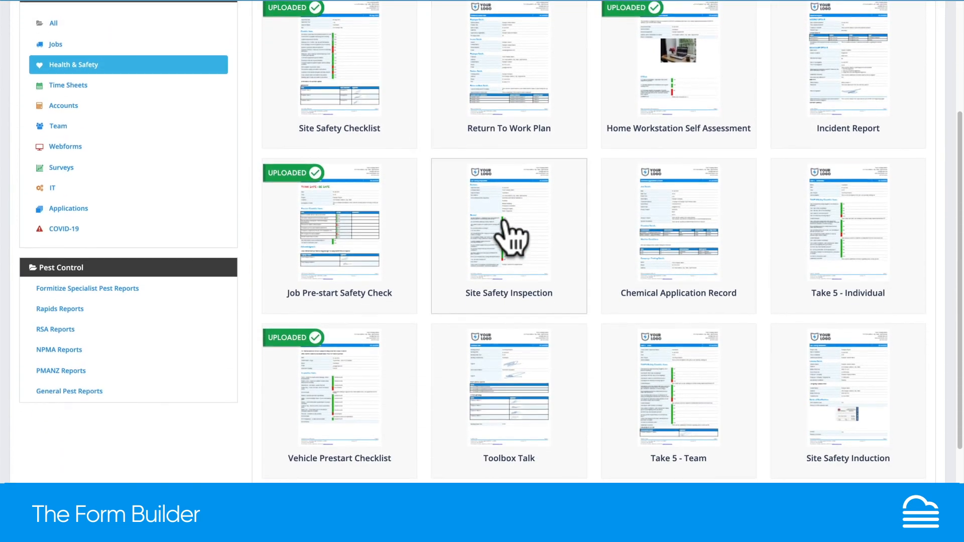
scroll(505, 221, down, 1)
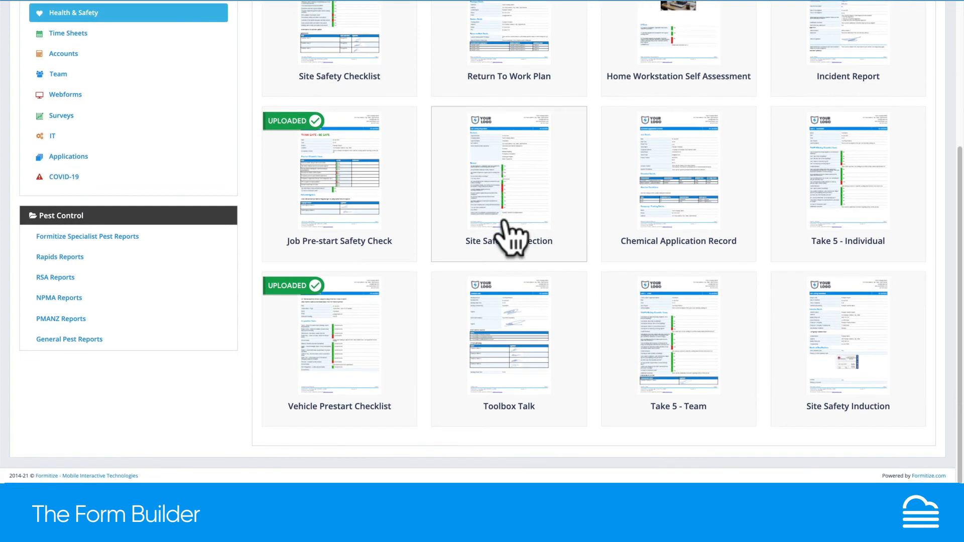
scroll(504, 223, up, 1)
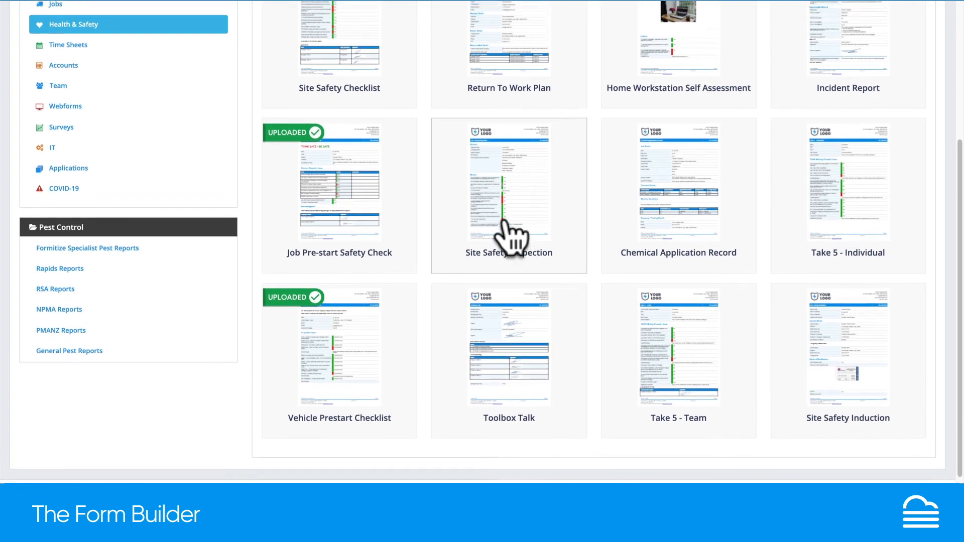
scroll(504, 226, up, 2)
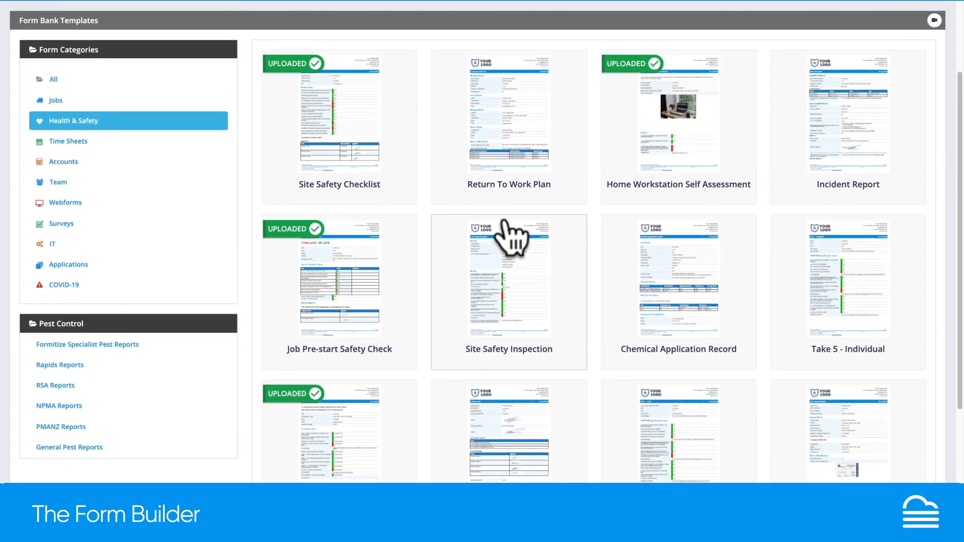
Step: Open the Return To Work Plan template and read through both pages of its sample PDF
click(492, 109)
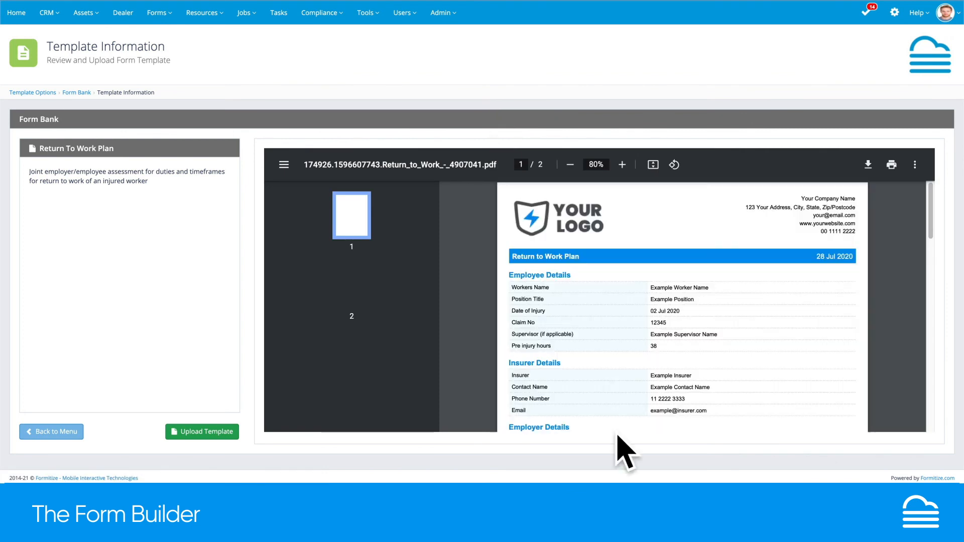
scroll(608, 389, down, 3)
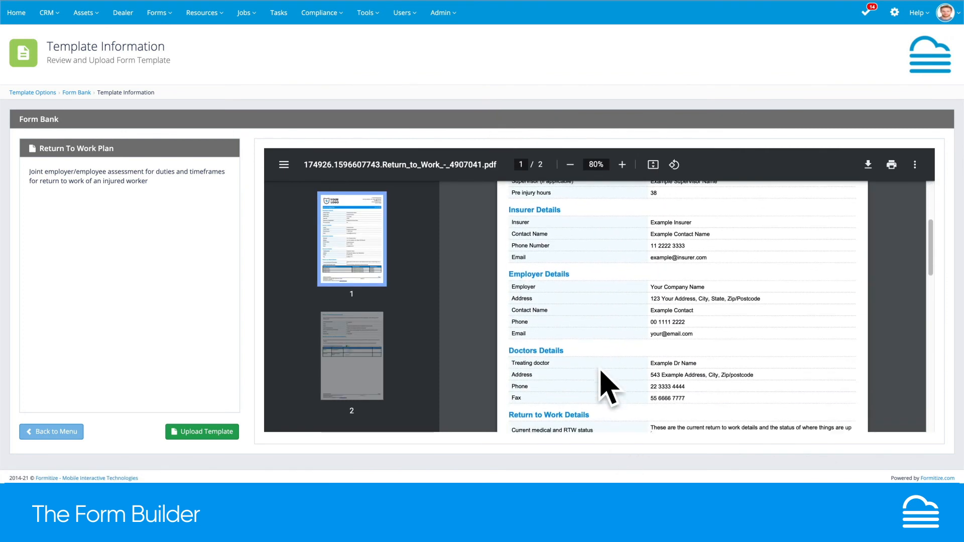
scroll(608, 389, up, 3)
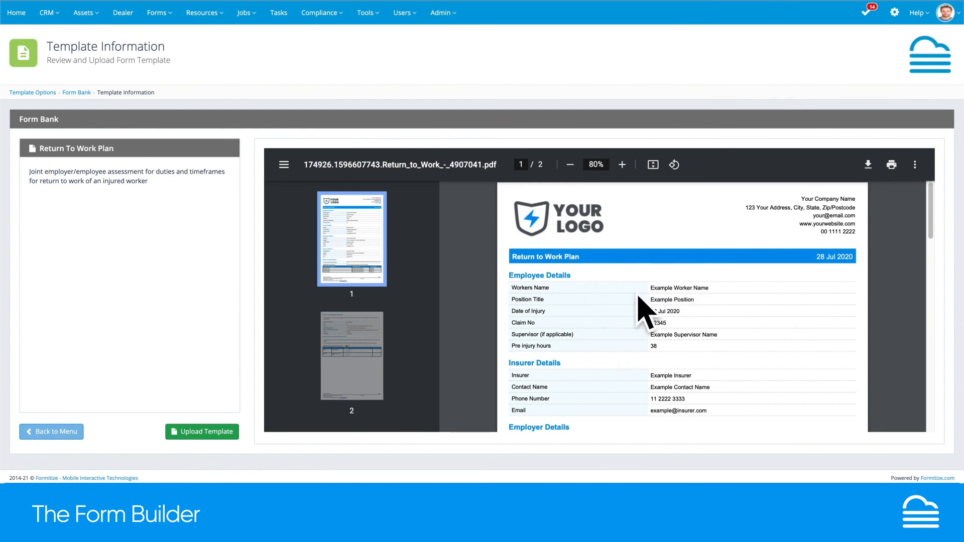
scroll(638, 347, down, 6)
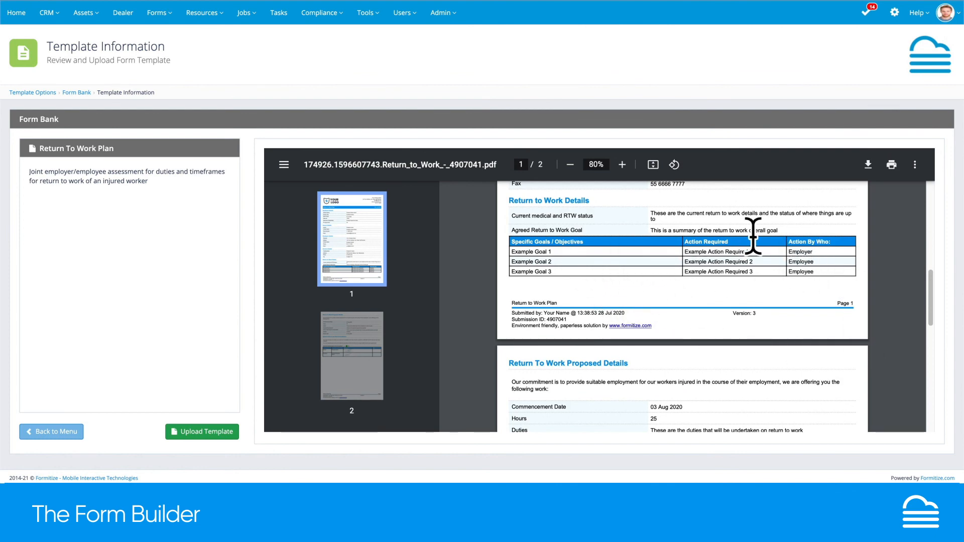
scroll(617, 275, down, 1)
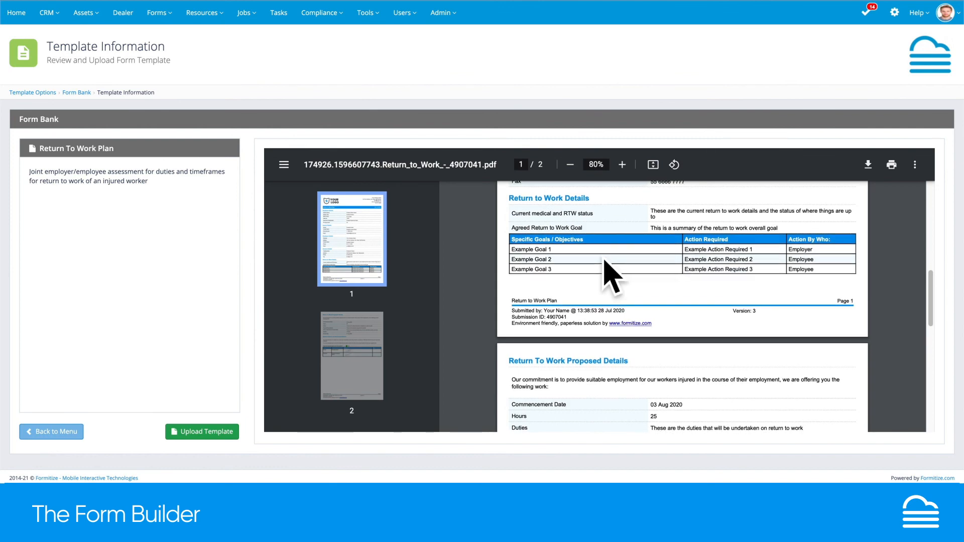
scroll(588, 284, down, 8)
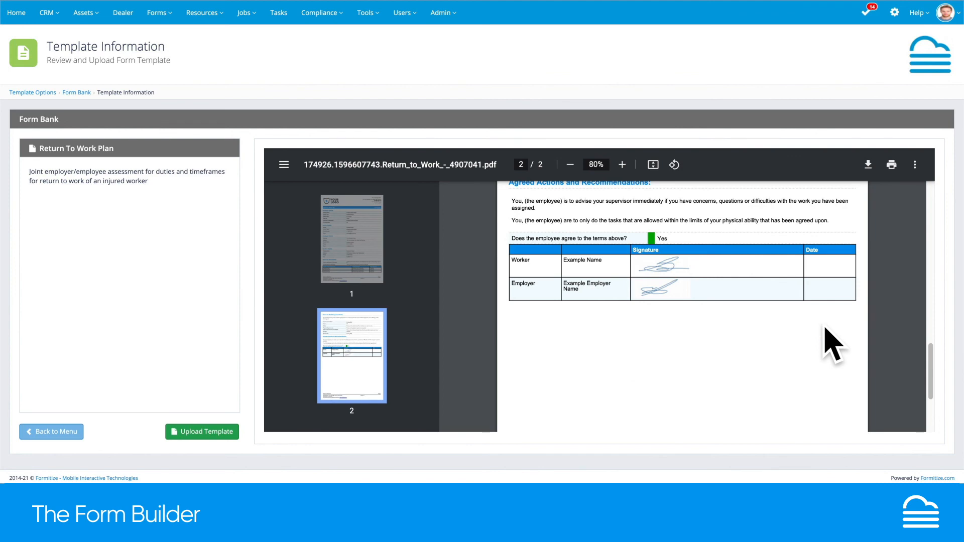
scroll(830, 346, down, 5)
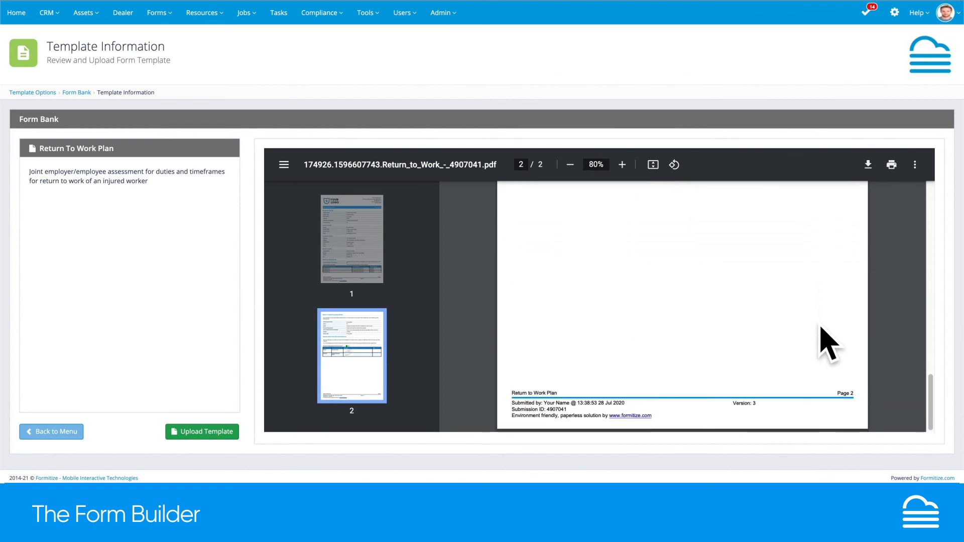
Step: Upload the Return To Work Plan template to the account and open the uploaded form in the Form Builder
click(205, 430)
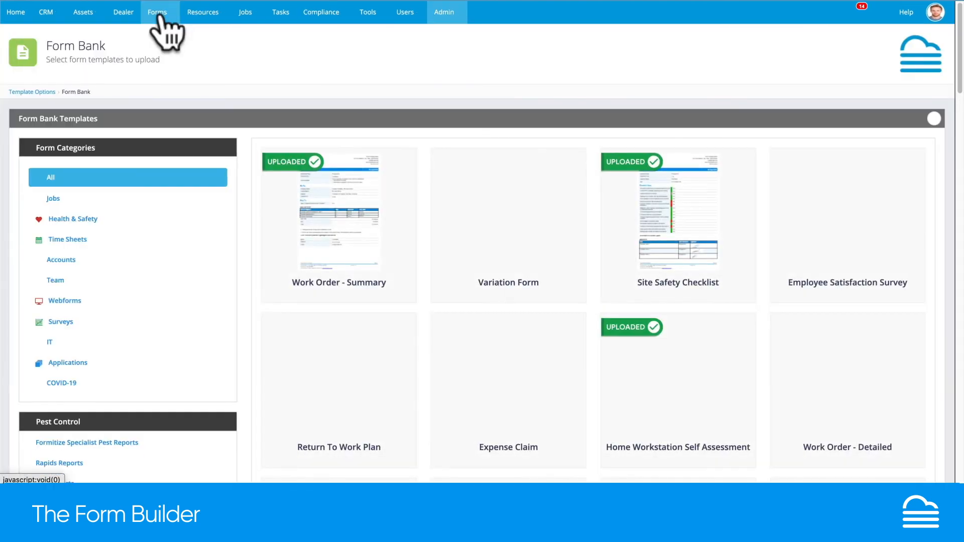
mouse_move(160, 20)
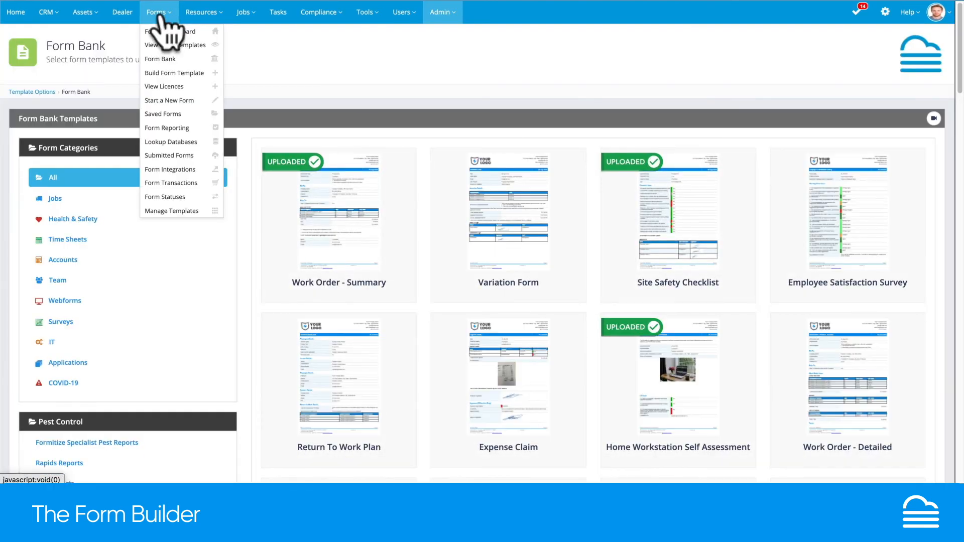
click(160, 45)
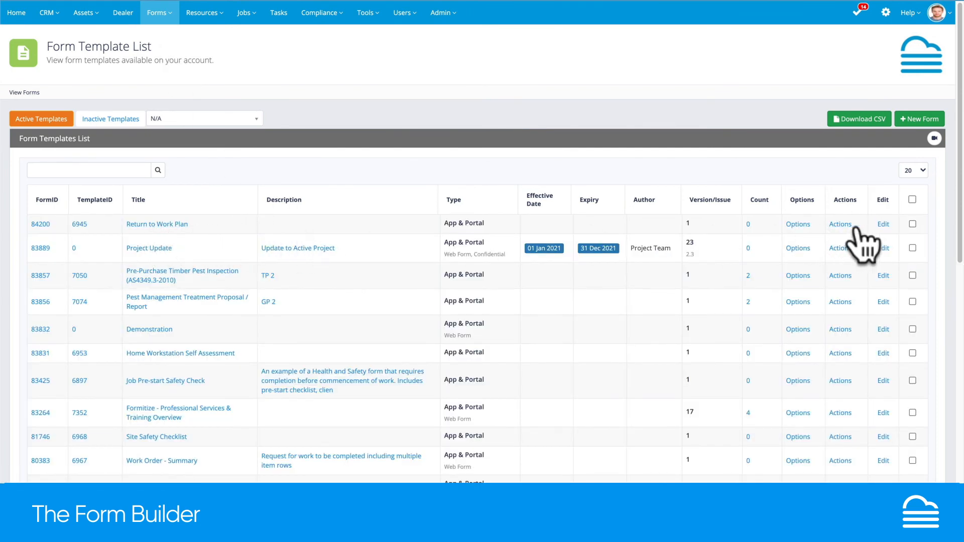
click(881, 224)
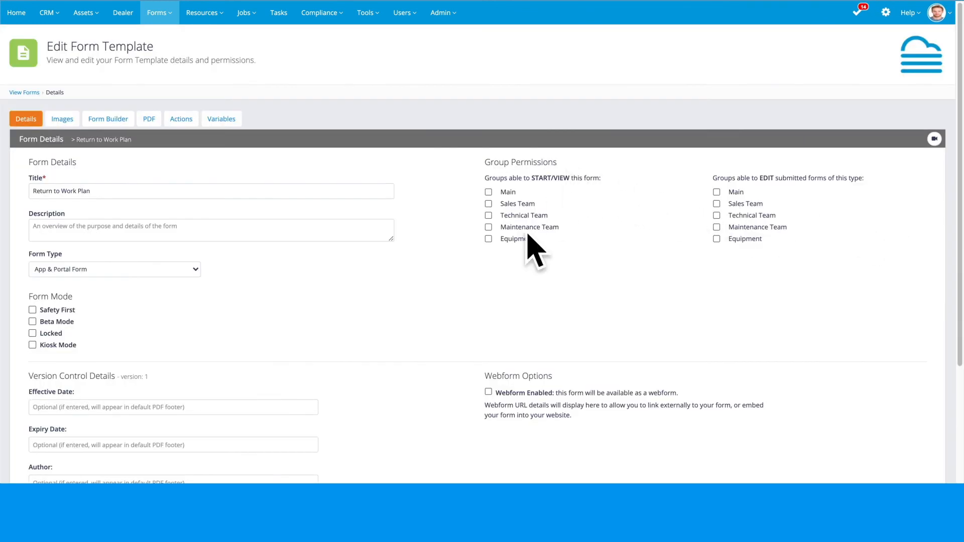
click(101, 124)
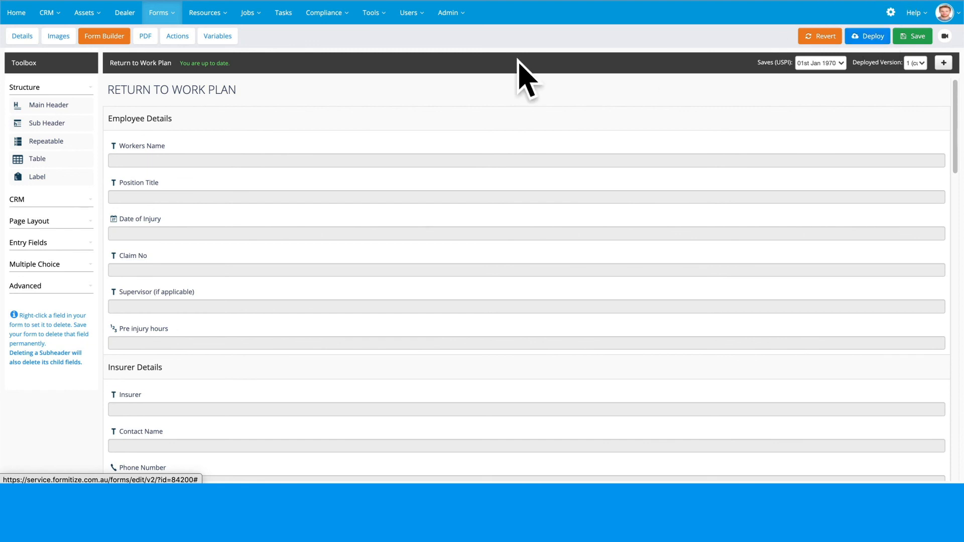
Step: Change the Workers Name field's question to "Workers First Name" and save the form
click(140, 147)
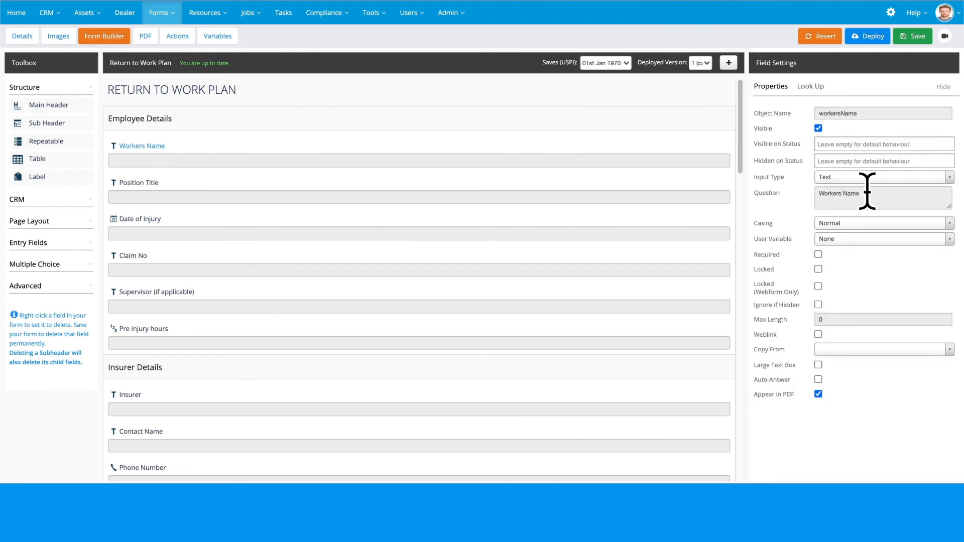
click(845, 194)
text(First)
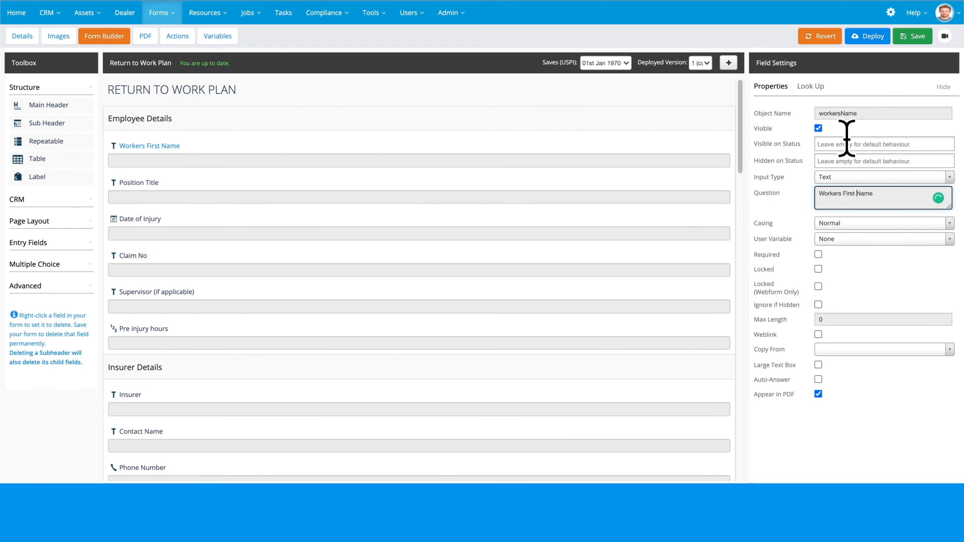
click(912, 36)
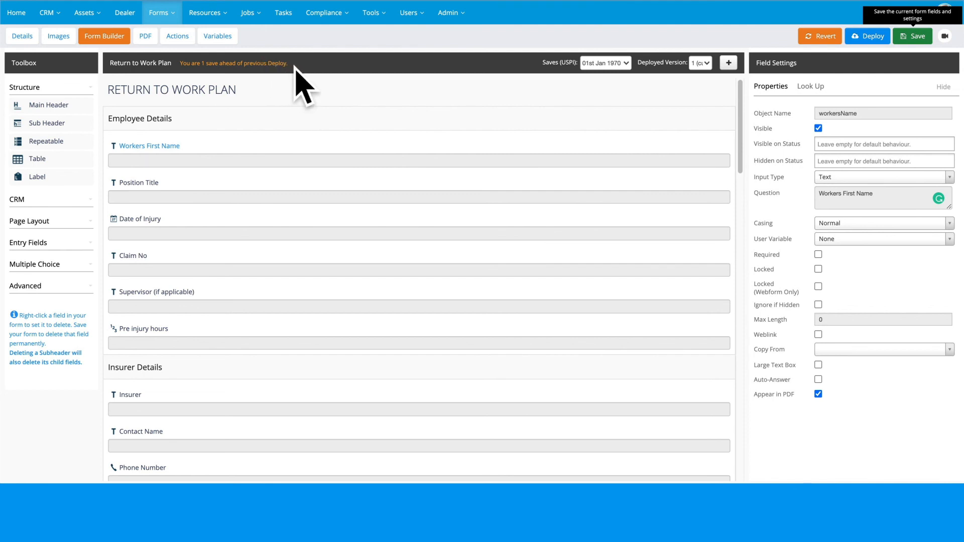
Step: Deploy the saved Return to Work Plan form to its assigned users and check its list of deployed versions
click(850, 42)
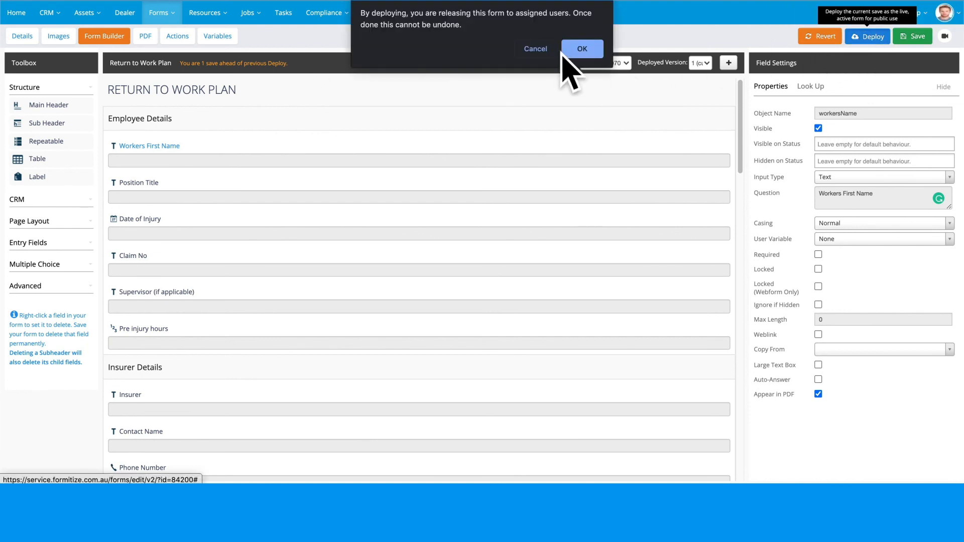
click(583, 48)
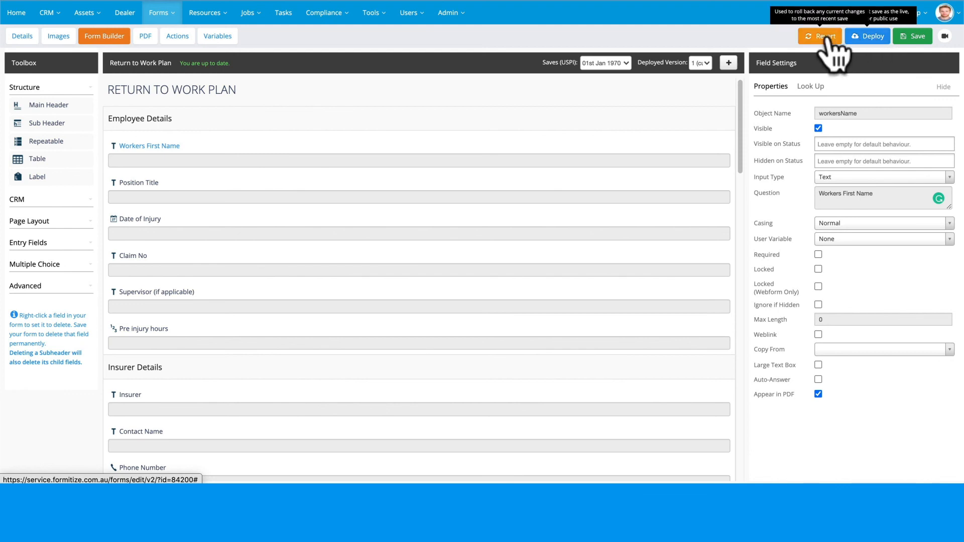
click(702, 64)
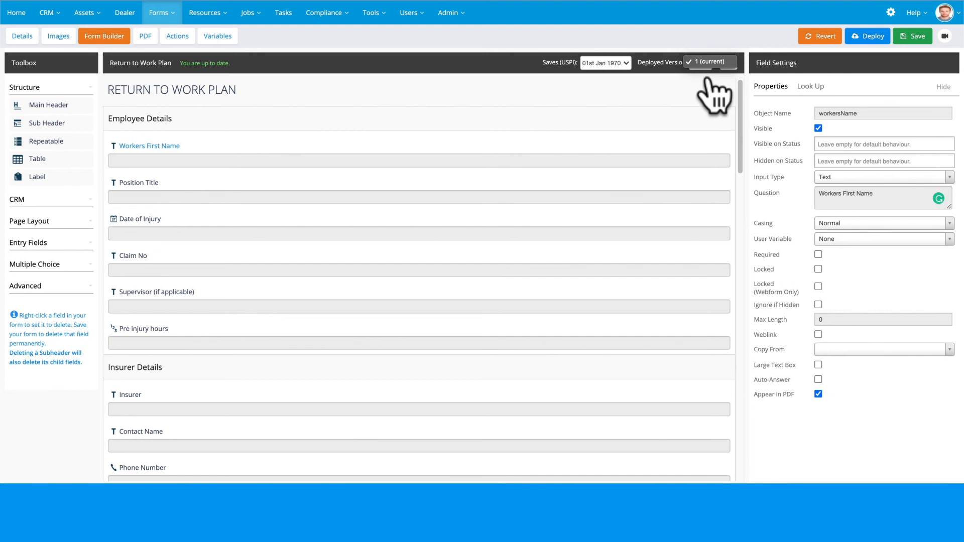
click(715, 34)
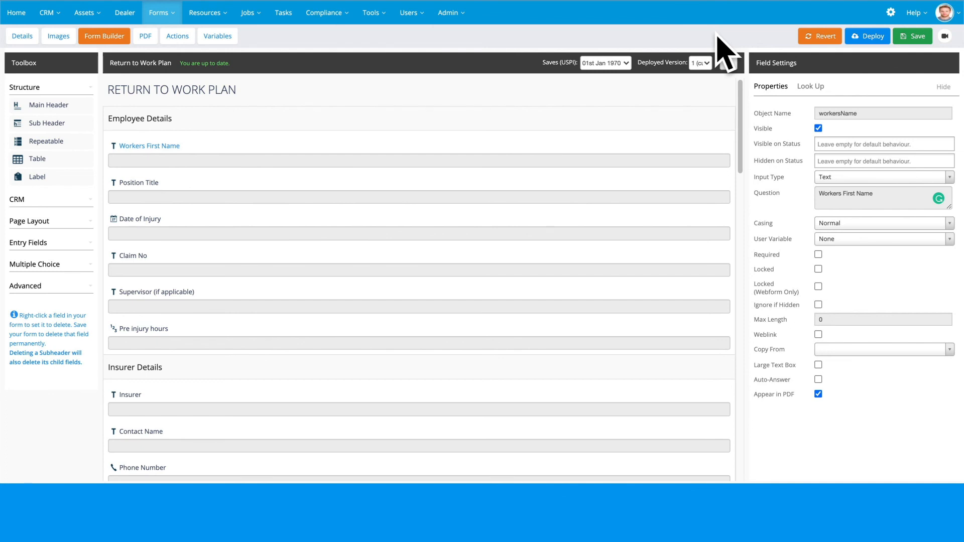